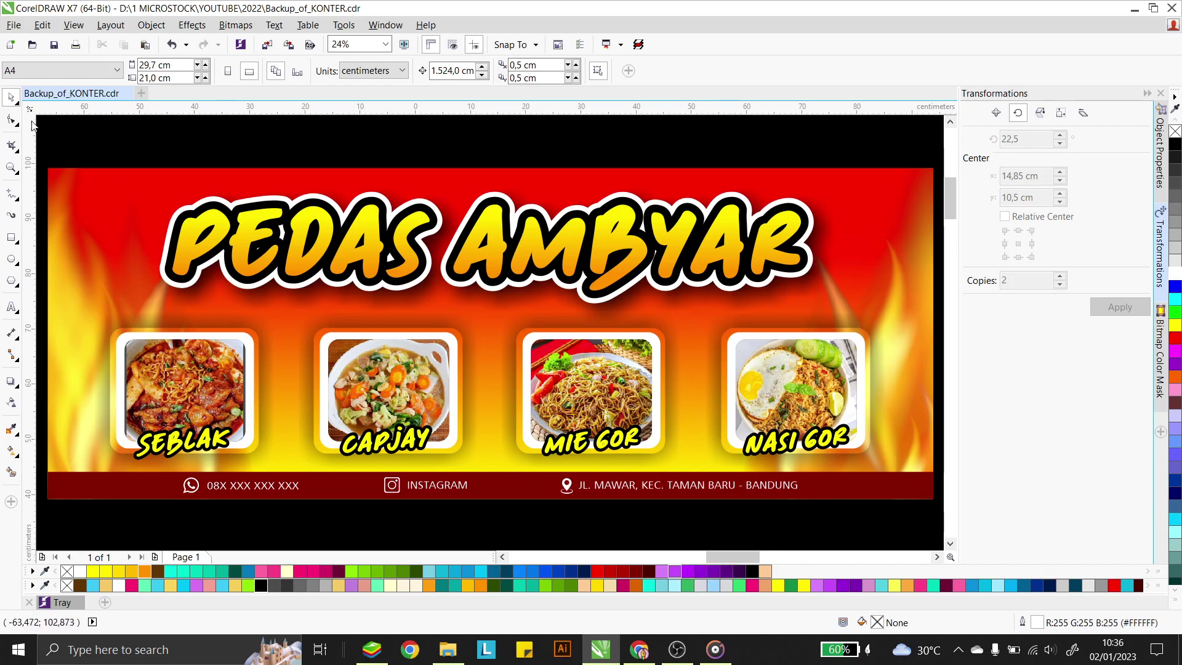
# Draw a rectangle about 162 cm wide and 48 cm high just below the PEDAS AMBYAR banner
pyautogui.click(140, 227)
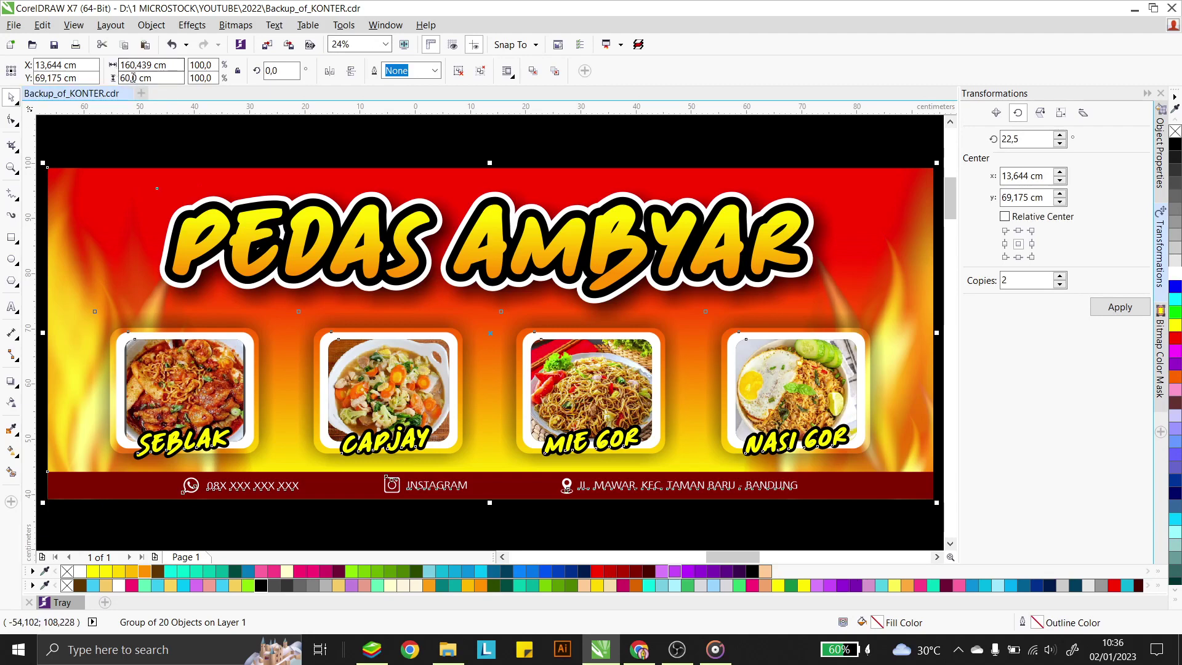
pyautogui.click(172, 127)
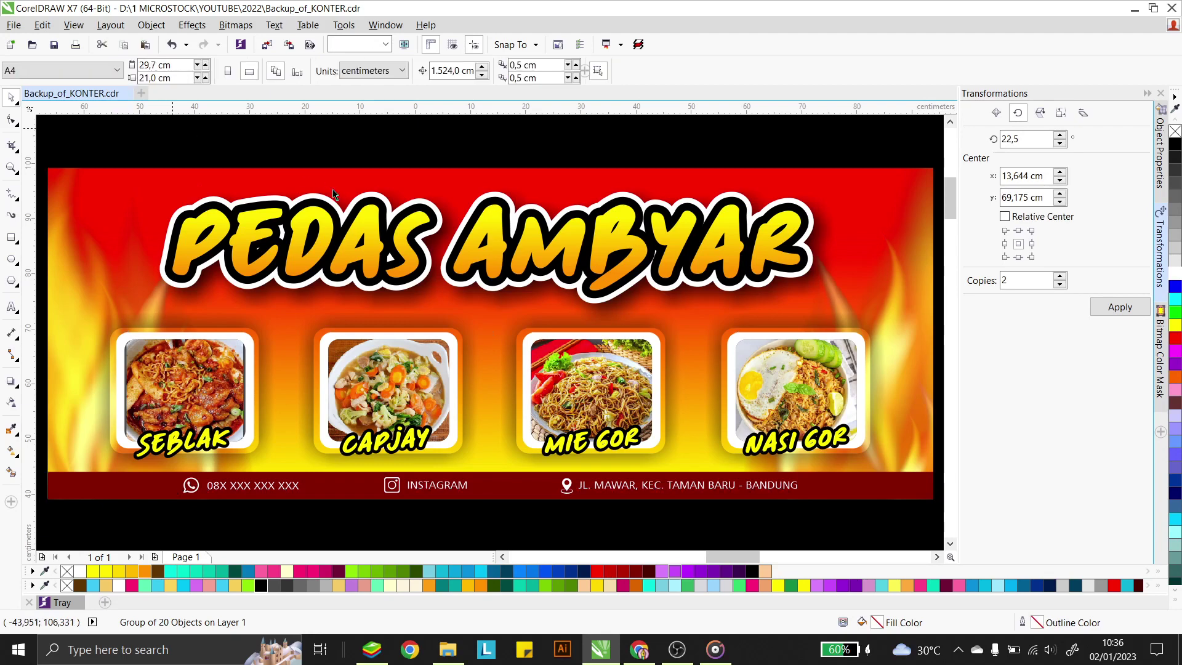
pyautogui.scroll(-2, 335, 194)
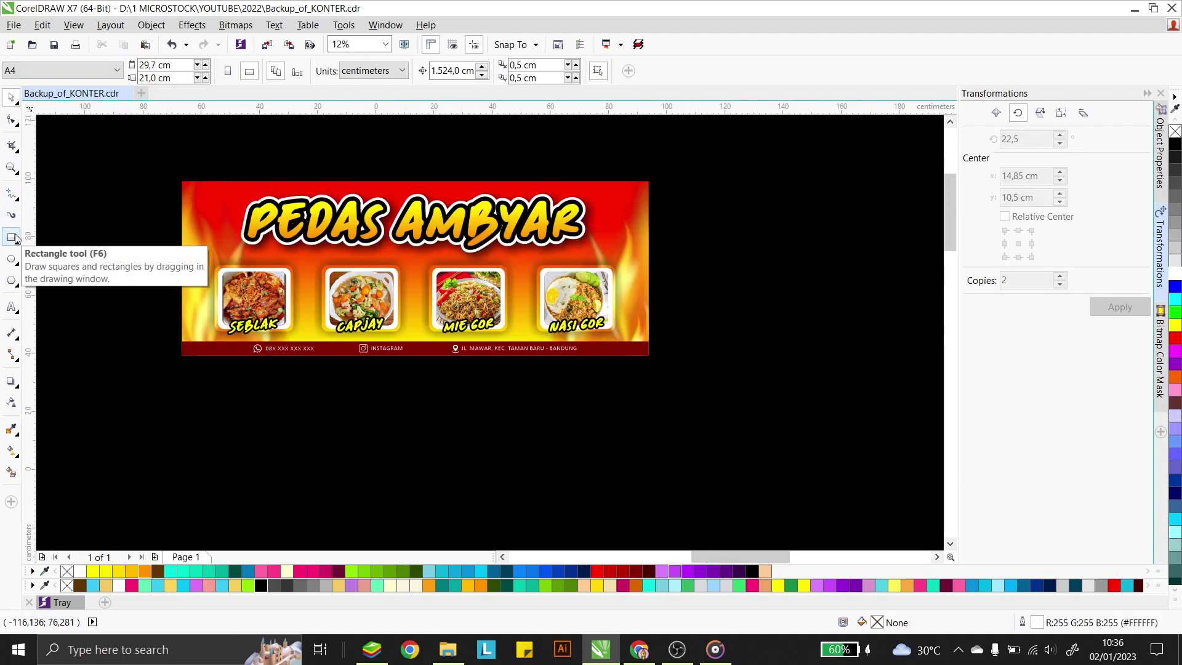
pyautogui.click(12, 238)
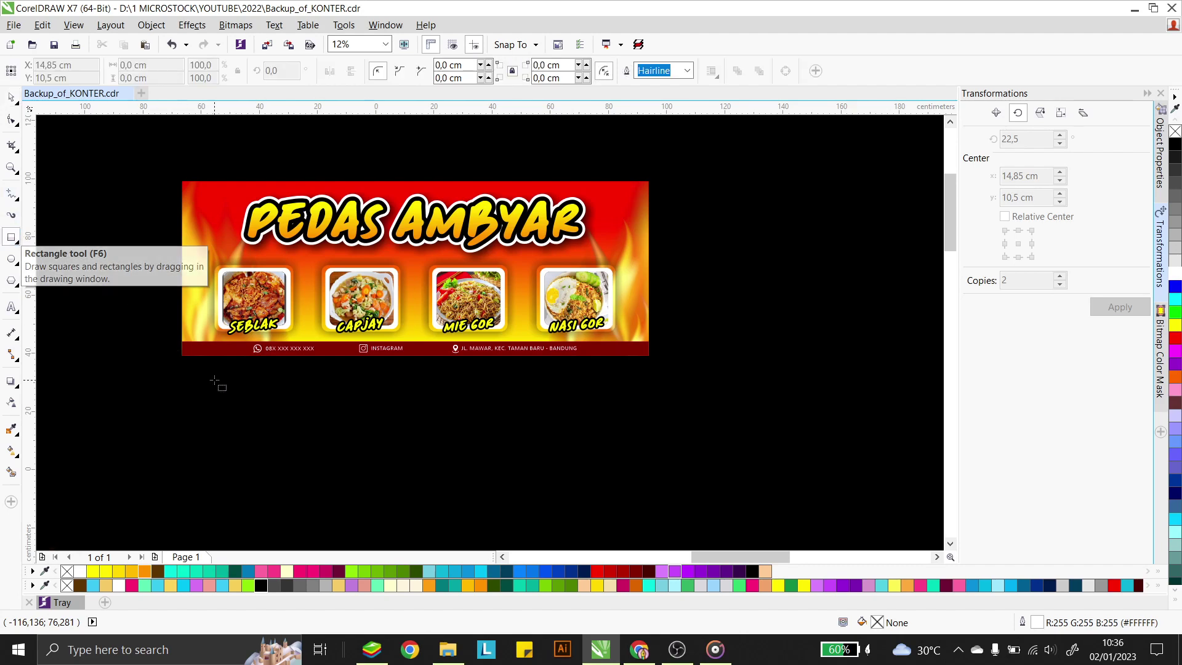
pyautogui.moveTo(178, 374)
pyautogui.mouseDown()
pyautogui.moveTo(575, 435)
pyautogui.moveTo(659, 501)
pyautogui.moveTo(649, 514)
pyautogui.mouseUp()
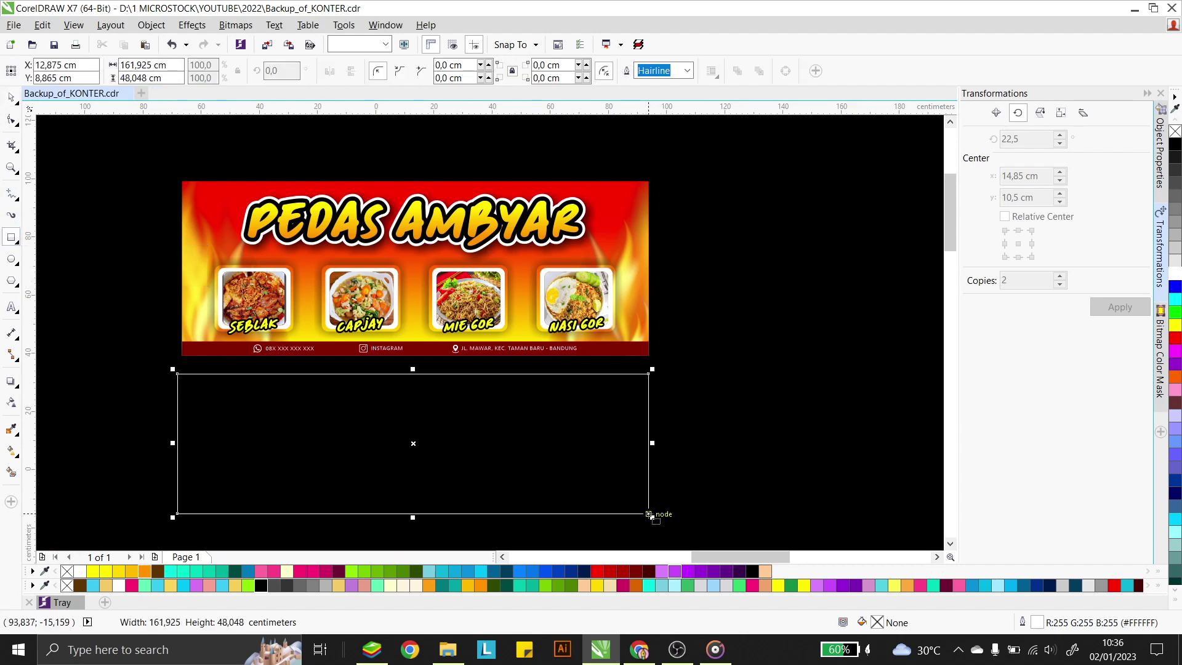
pyautogui.click(11, 97)
pyautogui.click(86, 222)
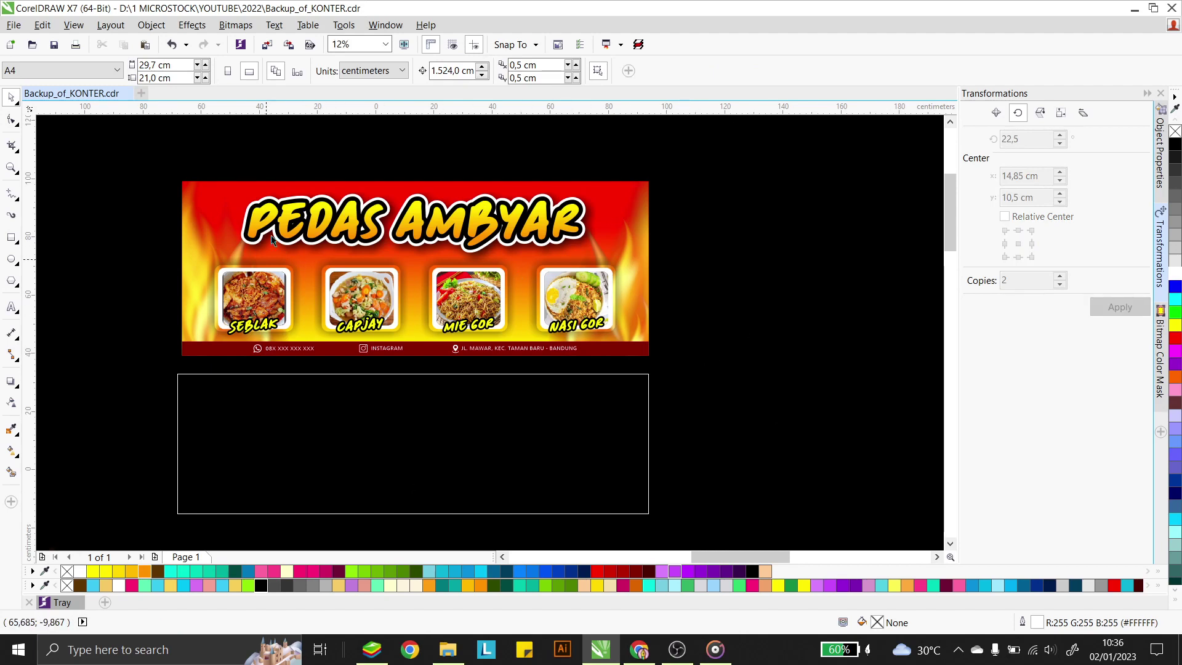
# Unlock the large black background rectangle and delete it
pyautogui.scroll(-2, 410, 317)
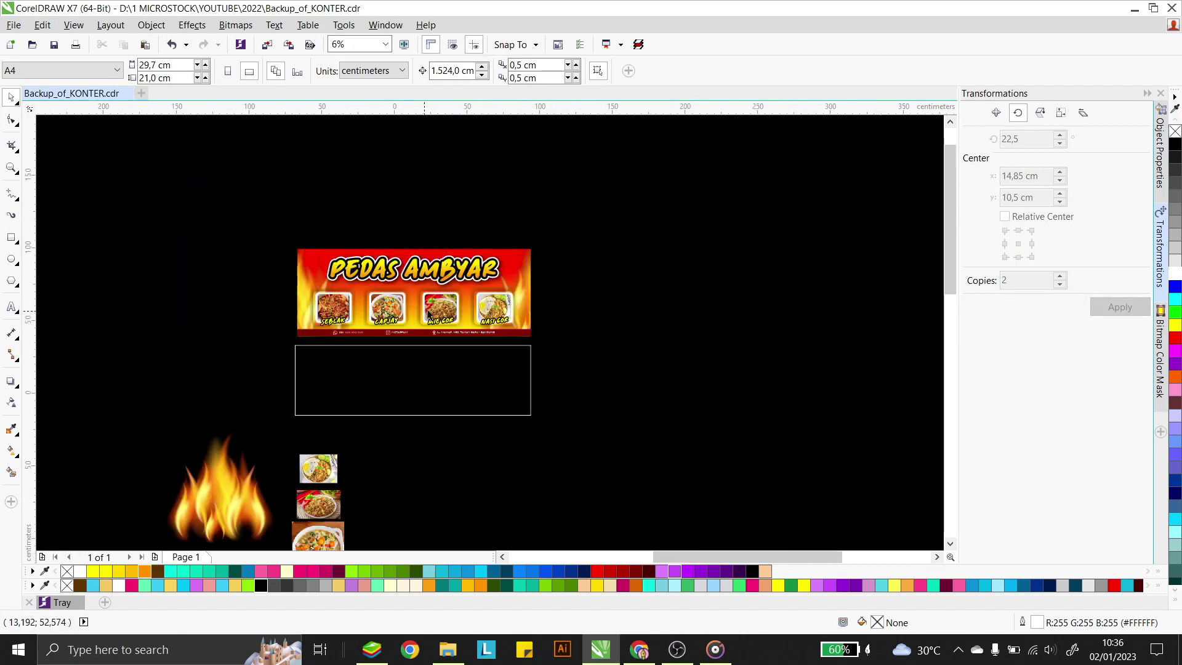
pyautogui.rightClick(598, 246)
pyautogui.click(631, 253)
pyautogui.click(652, 359)
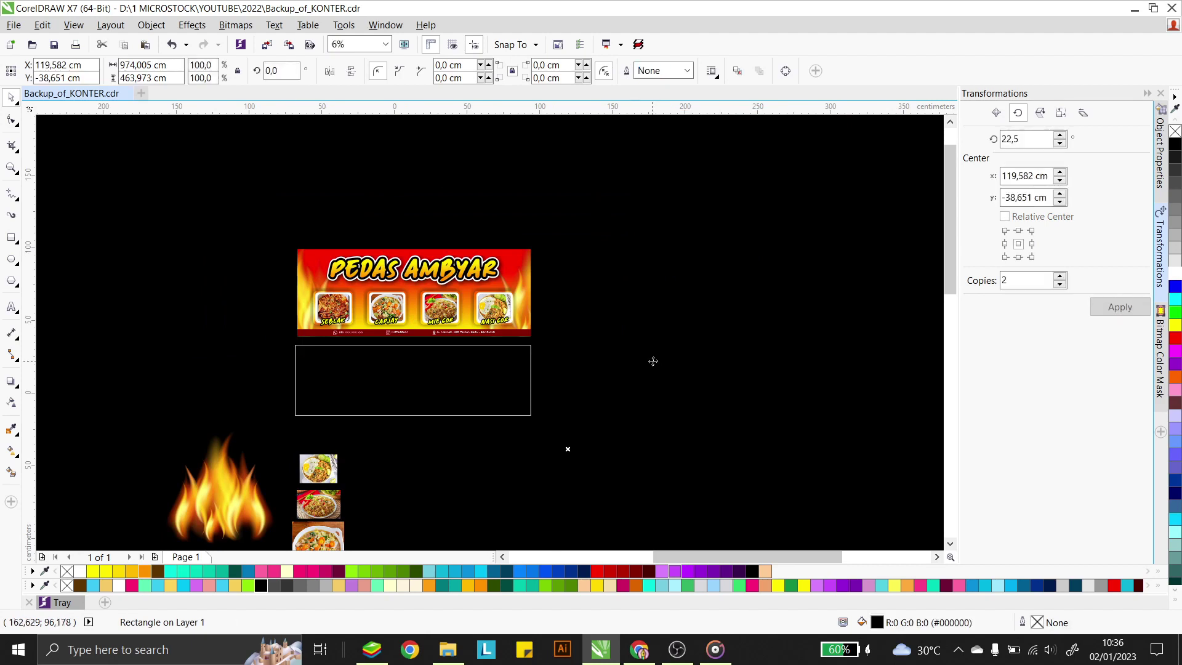
pyautogui.press('Delete')
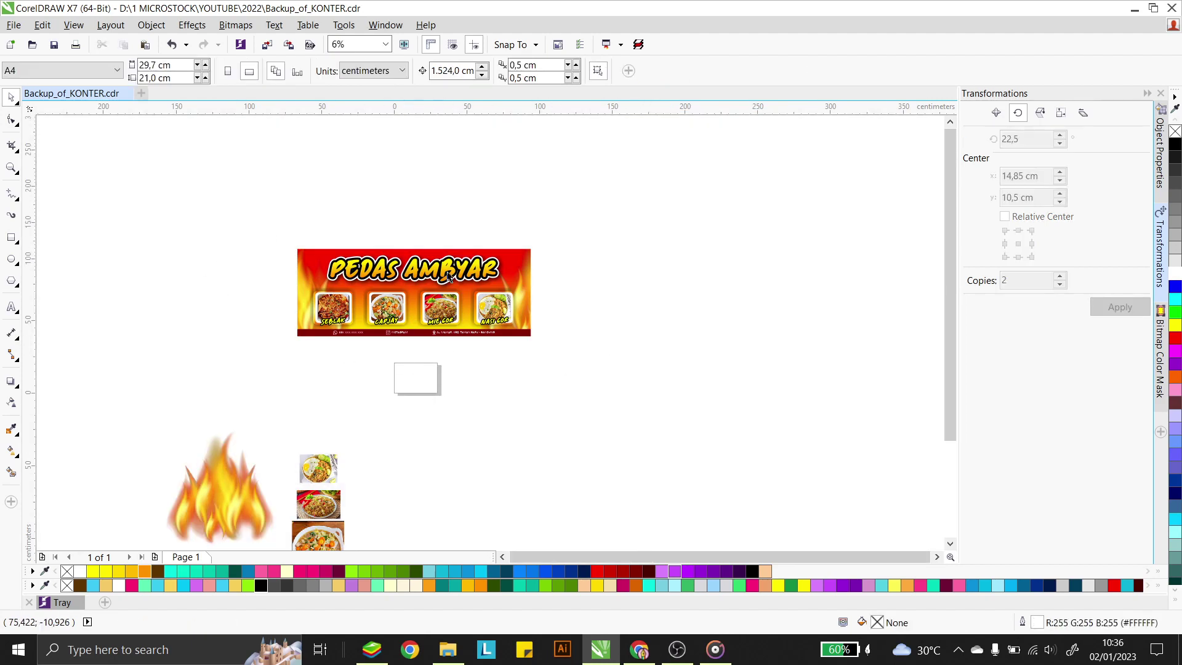
# Draw a new background rectangle about 4516 by 2283 cm around all the artwork, filled black with no outline
pyautogui.scroll(-4, 458, 296)
pyautogui.scroll(-2, 458, 297)
pyautogui.click(704, 344)
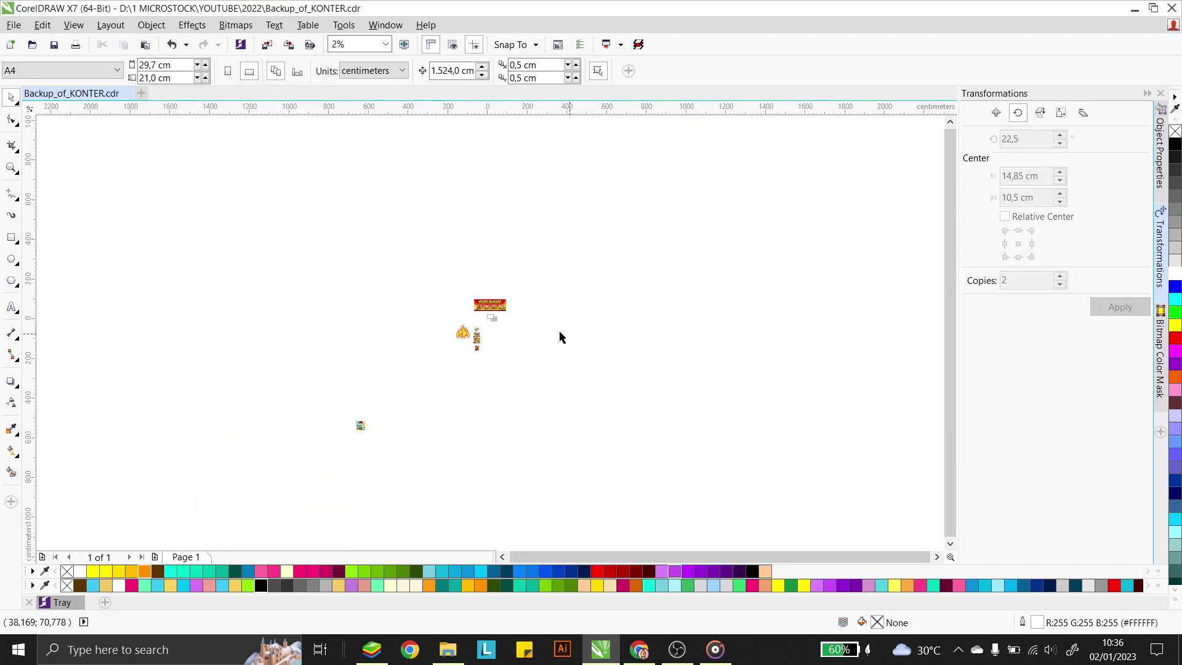
pyautogui.click(12, 238)
pyautogui.moveTo(41, 117); pyautogui.dragTo(938, 546)
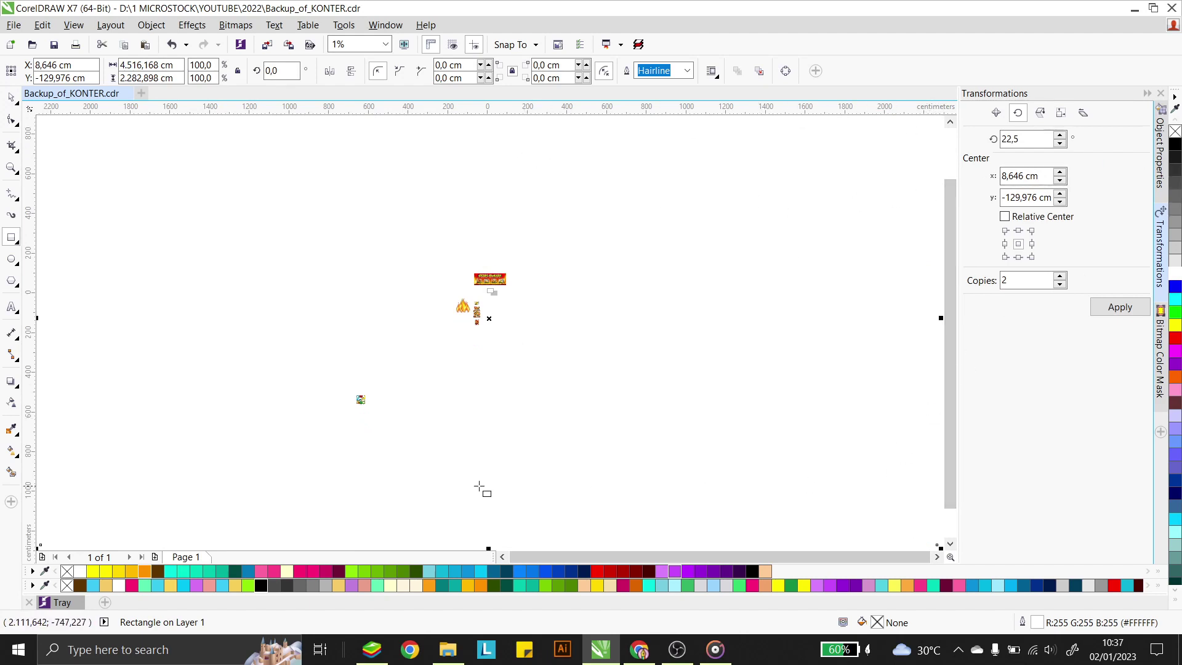
pyautogui.click(1176, 144)
pyautogui.rightClick(1174, 131)
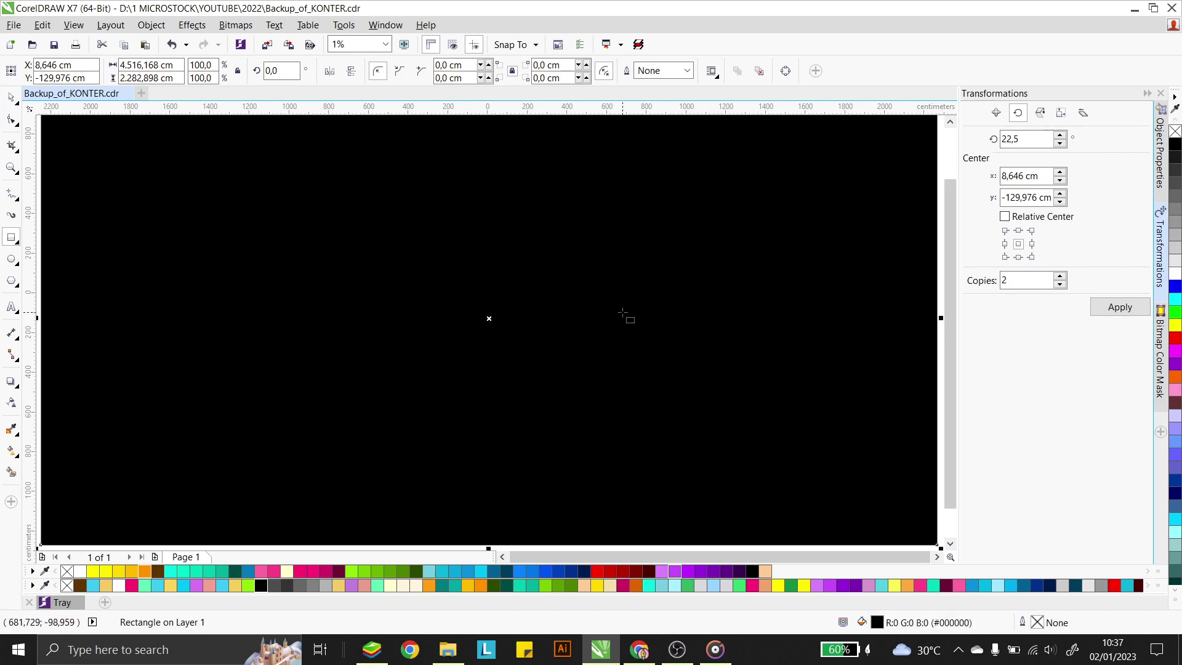
# Send the black background rectangle to the back of the layer and lock it
pyautogui.press('pagedown')
pyautogui.click(678, 441)
pyautogui.press('Num_Lock')
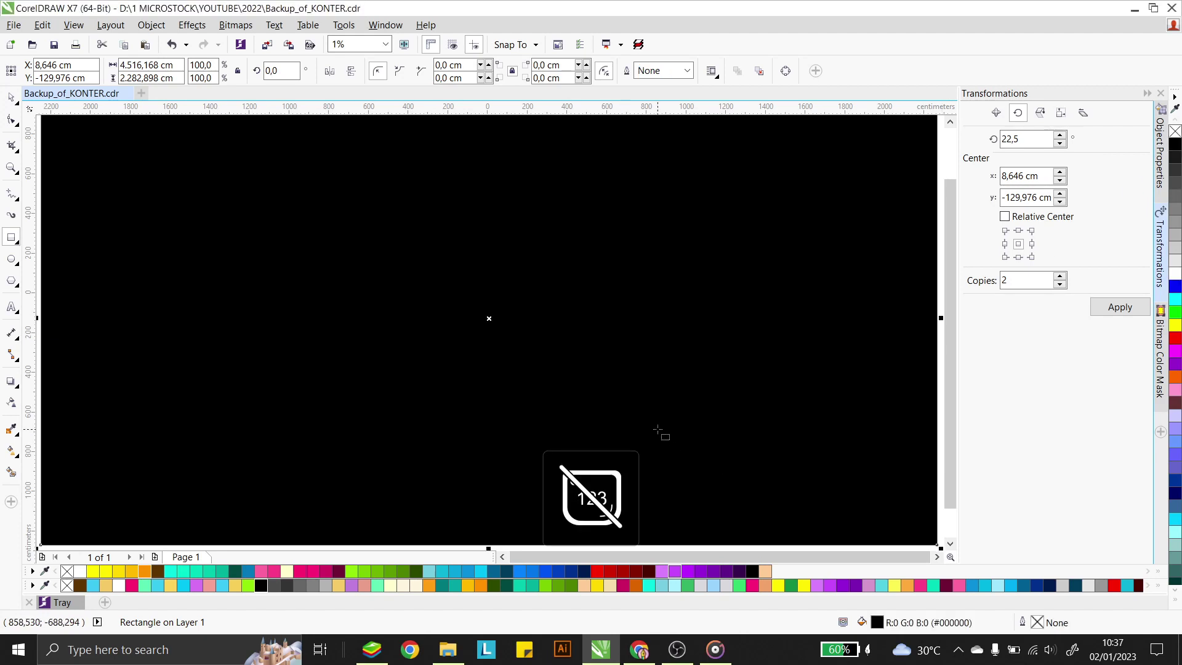
pyautogui.hotkey('shift', 'pagedown')
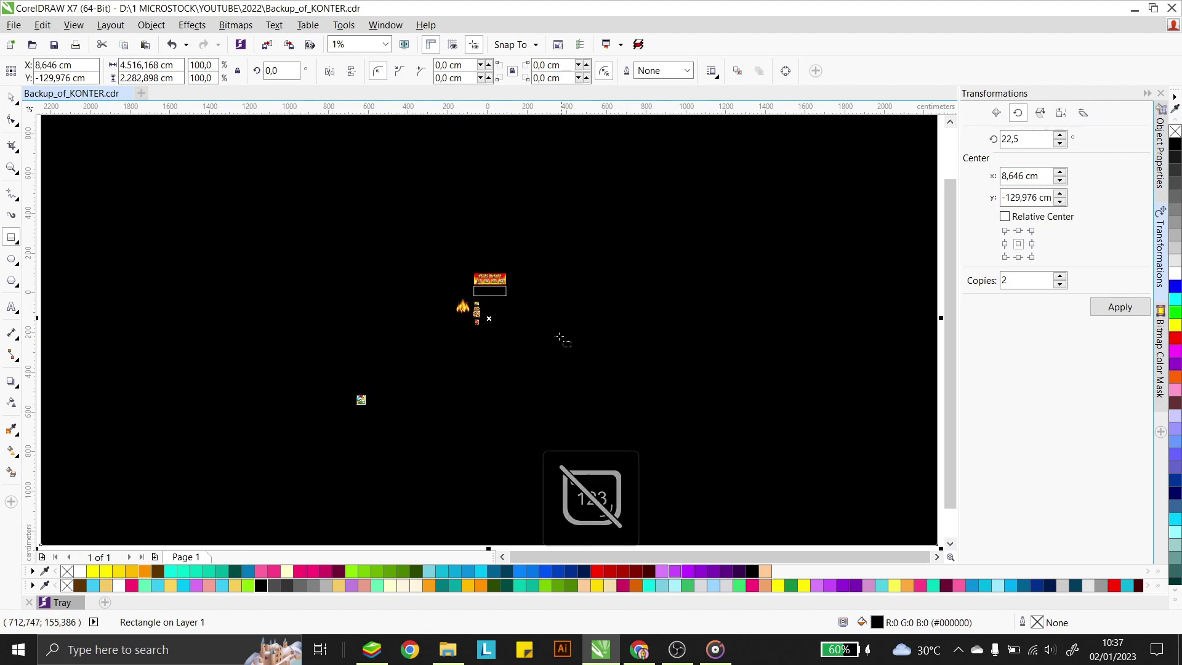
pyautogui.rightClick(567, 218)
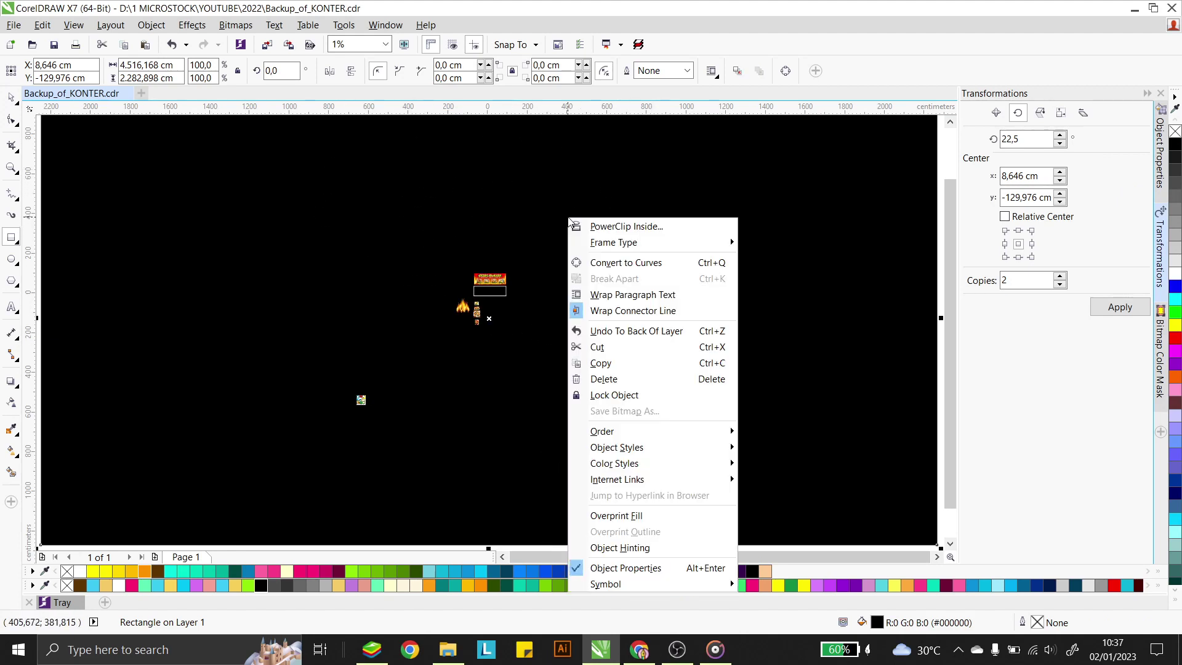
pyautogui.click(610, 394)
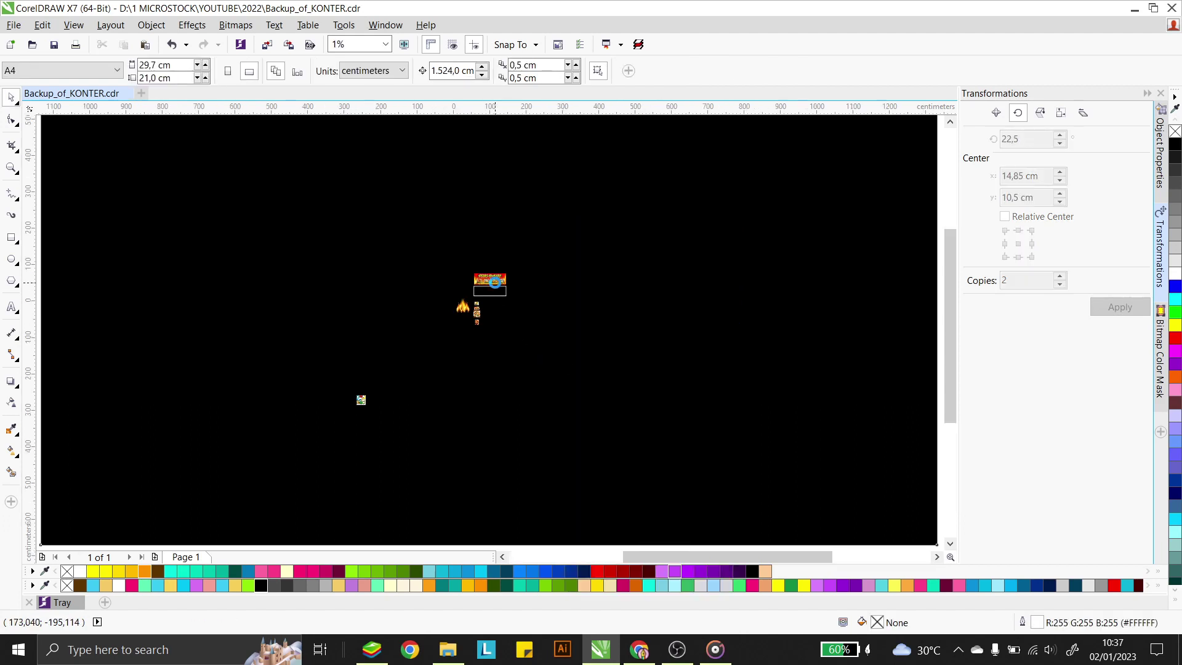
# Align the outlined rectangle beneath the banner so that it is horizontally centred on the banner
pyautogui.scroll(5, 494, 283)
pyautogui.click(502, 307)
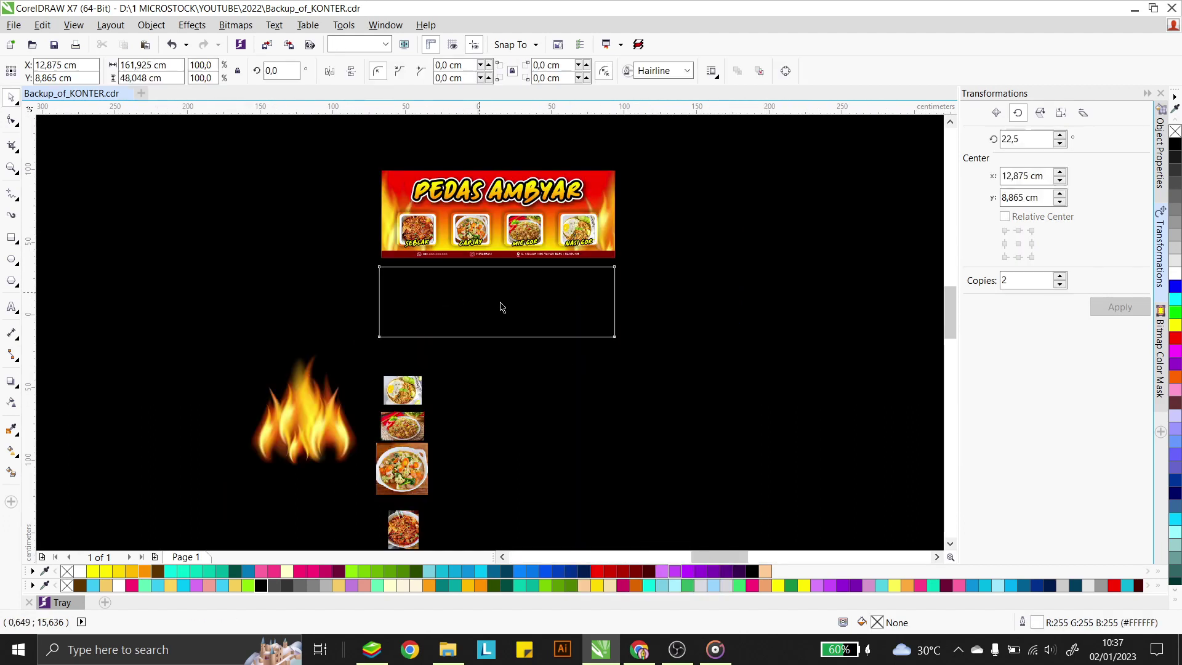
pyautogui.scroll(2, 547, 184)
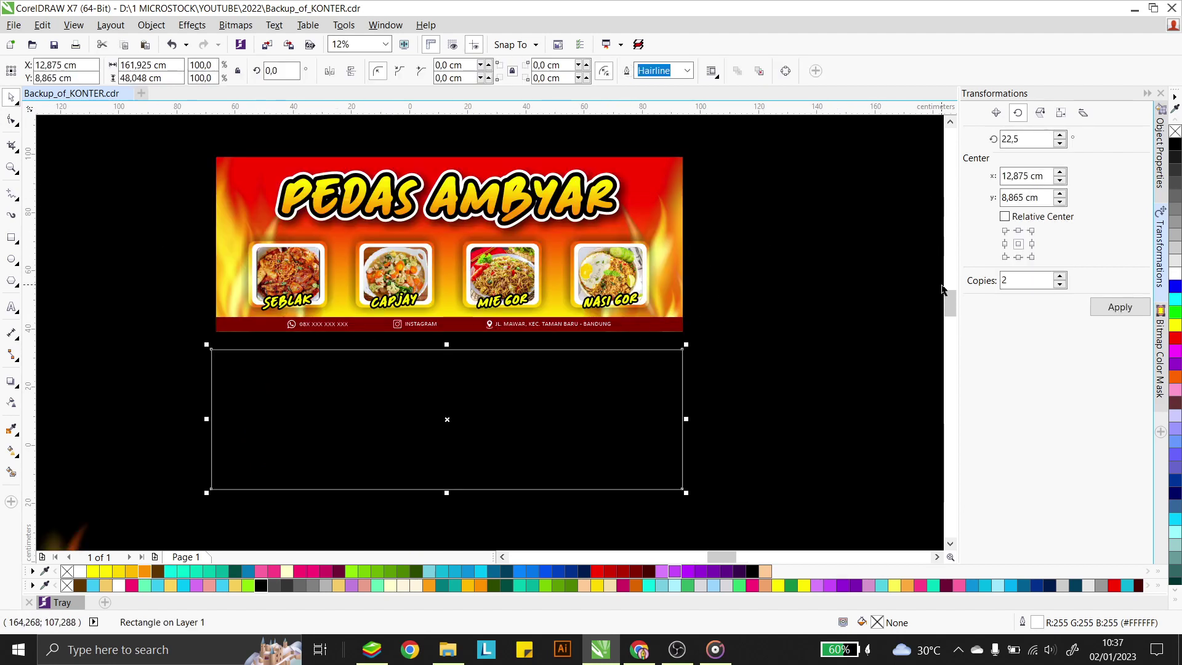
pyautogui.click(692, 351)
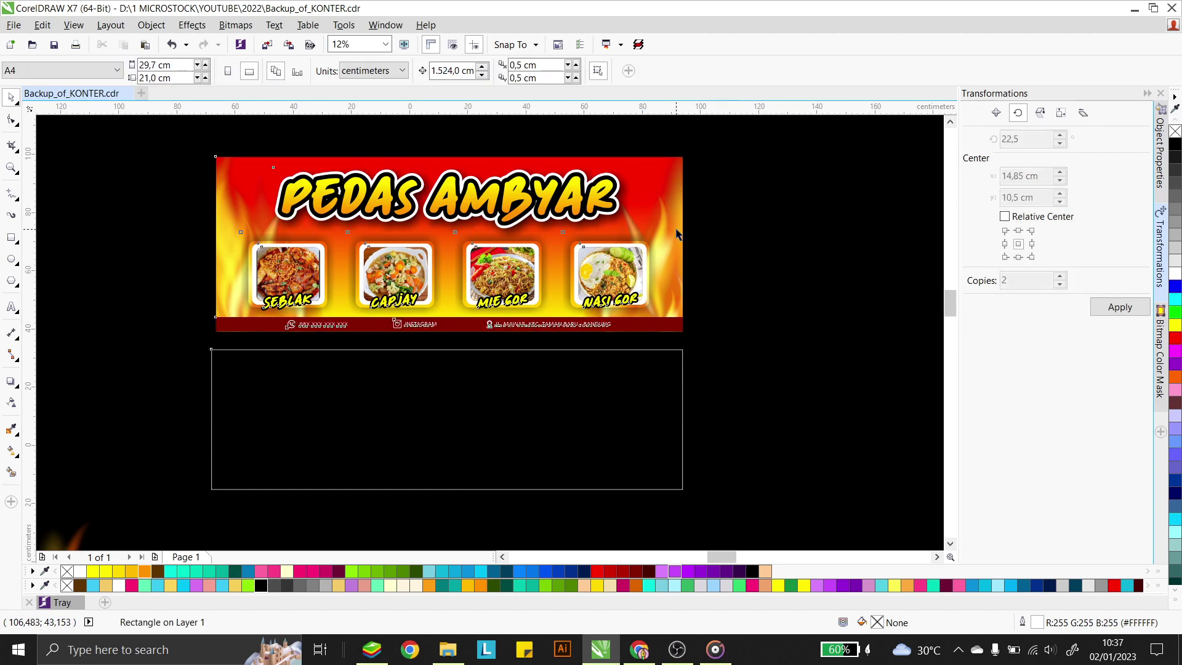
pyautogui.click(285, 390)
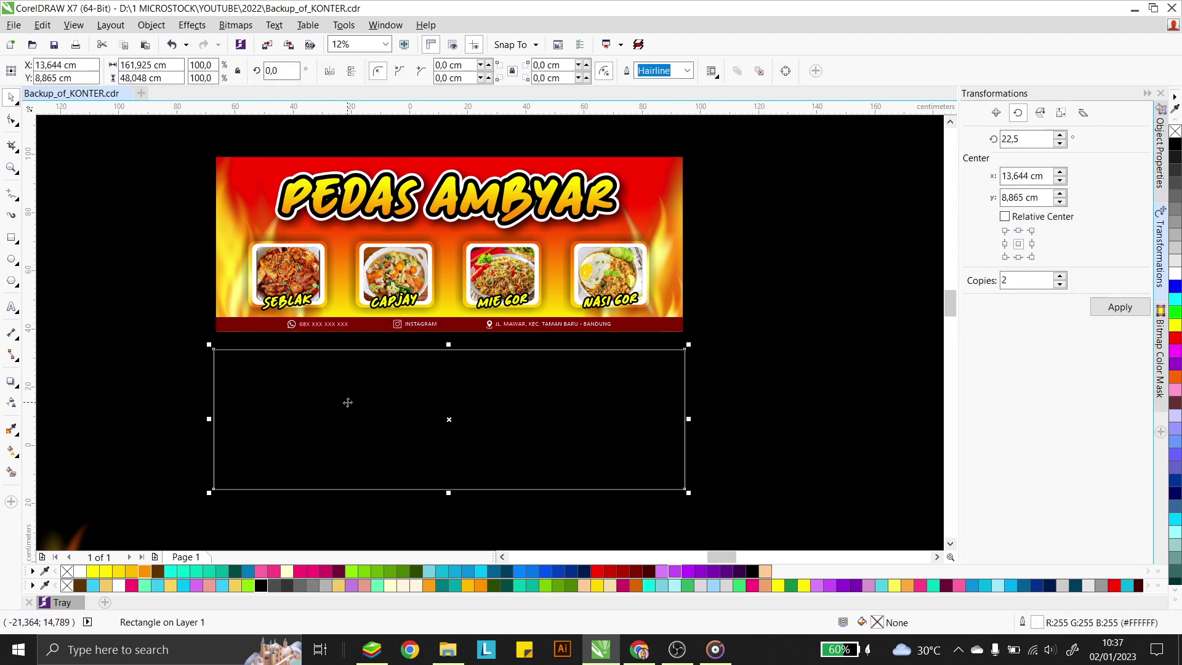
pyautogui.click(185, 229)
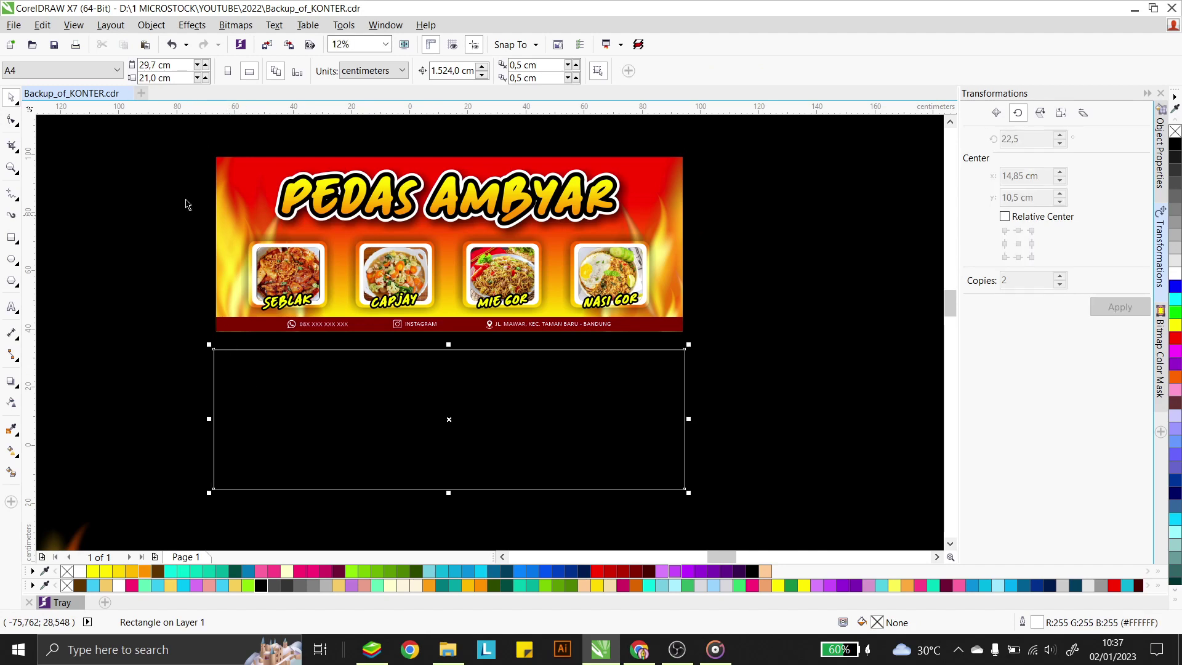
# Set the outlined rectangle's size to 160 cm wide and 60 cm high
pyautogui.click(143, 66)
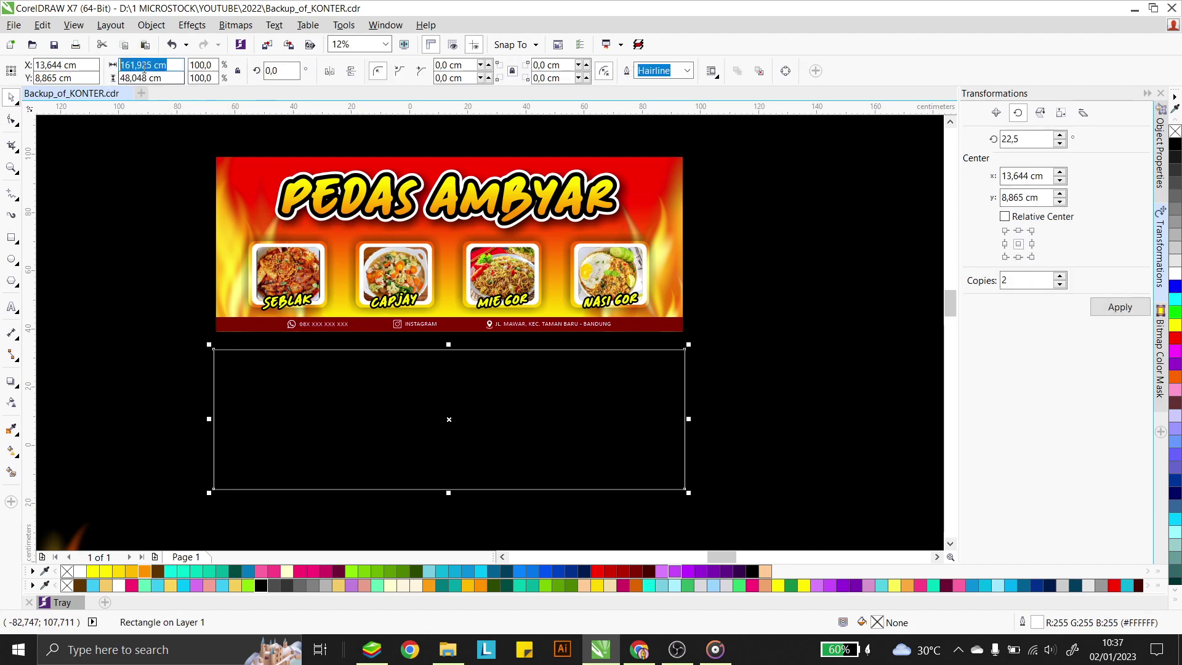
pyautogui.write('160')
pyautogui.press('Tab')
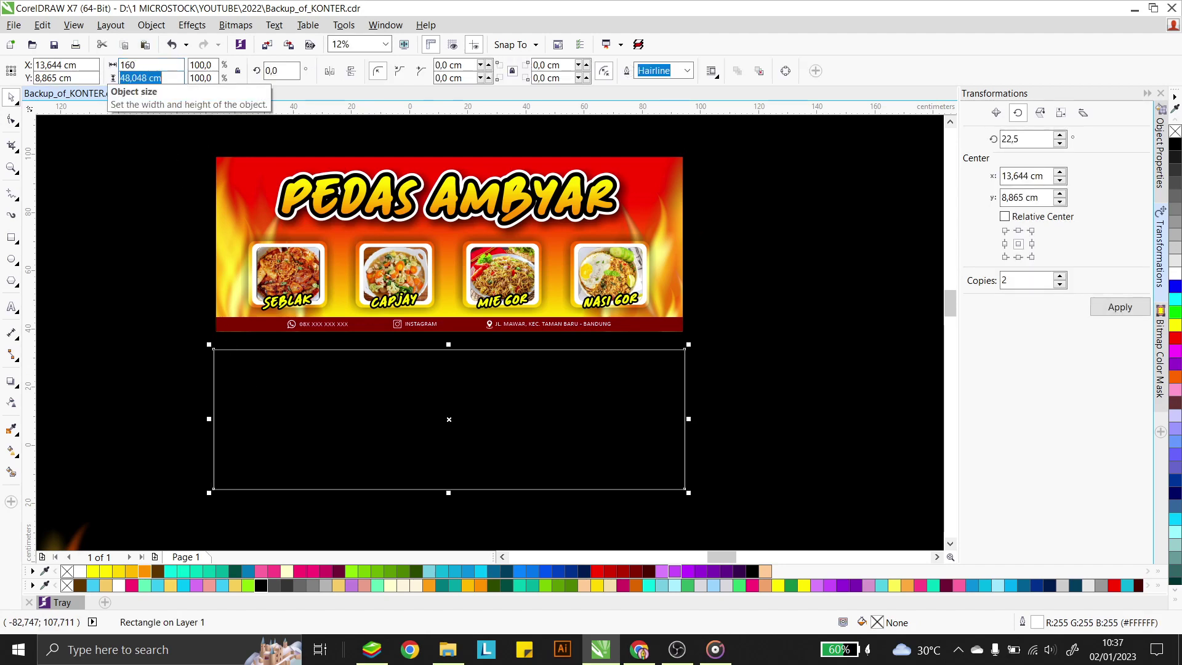
pyautogui.write('60')
pyautogui.press('Return')
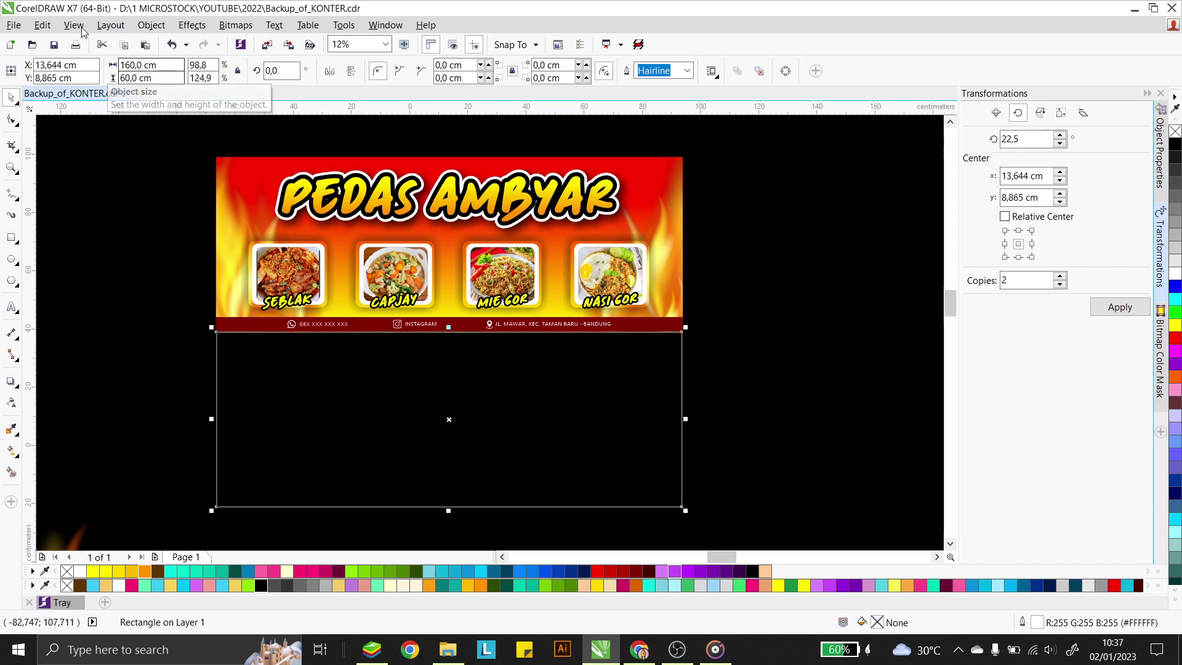
# Move the outlined rectangle down slightly to leave a small gap below the banner
pyautogui.click(365, 400)
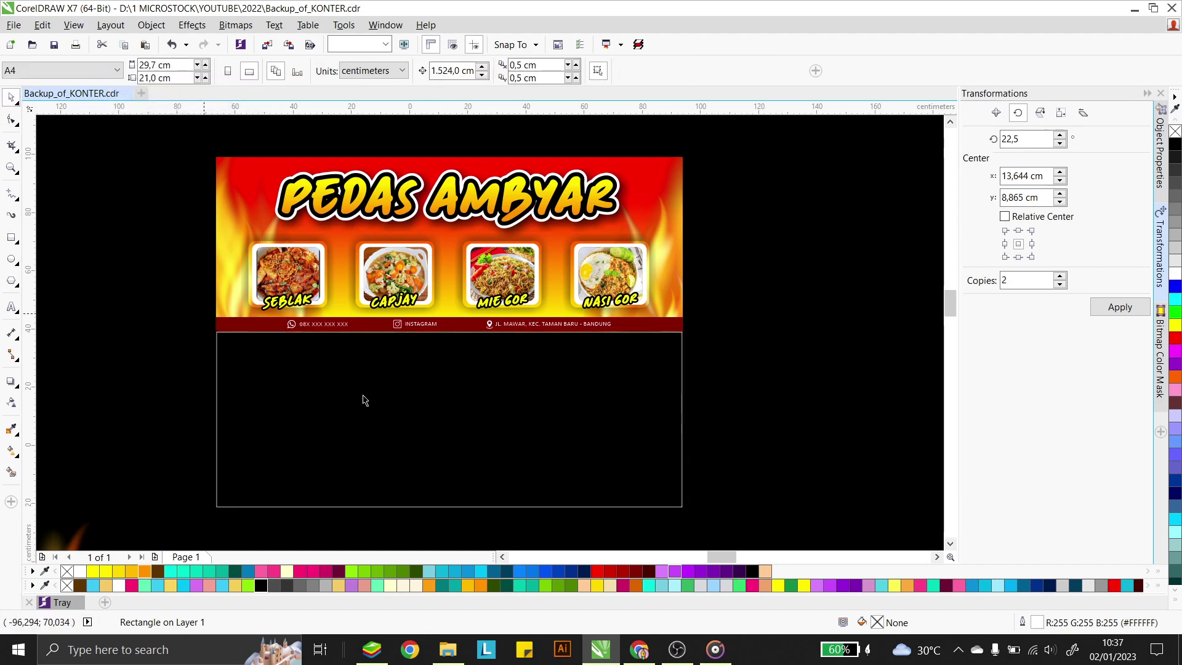
pyautogui.click(396, 369)
pyautogui.moveTo(396, 369); pyautogui.dragTo(398, 384)
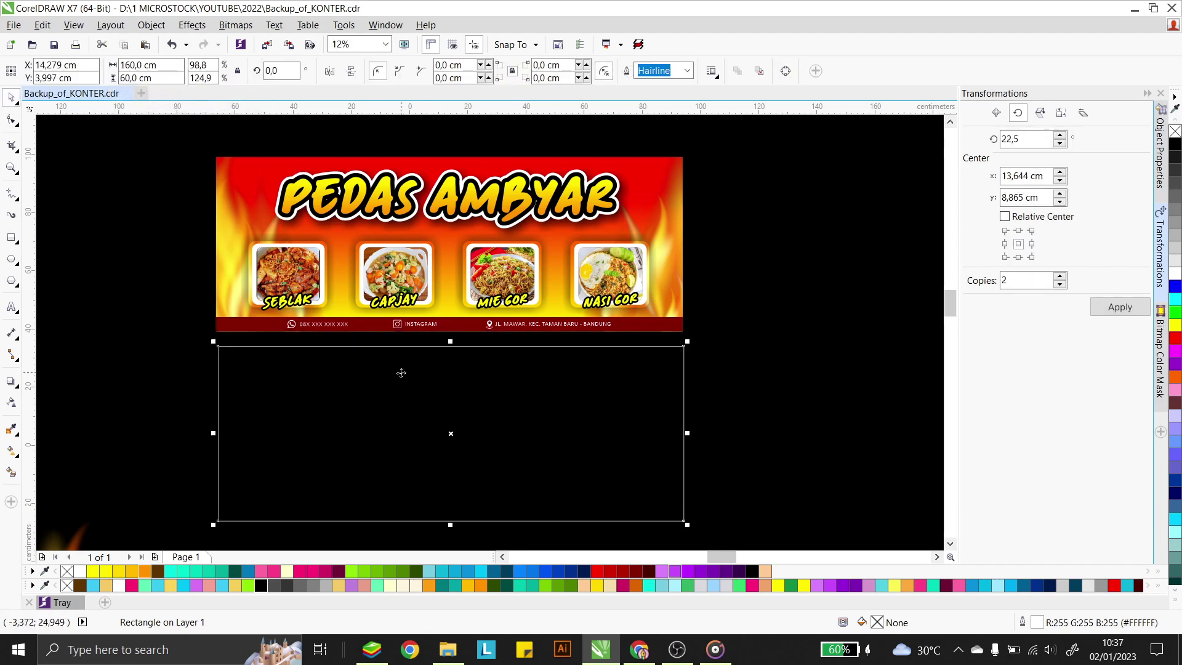
pyautogui.click(795, 343)
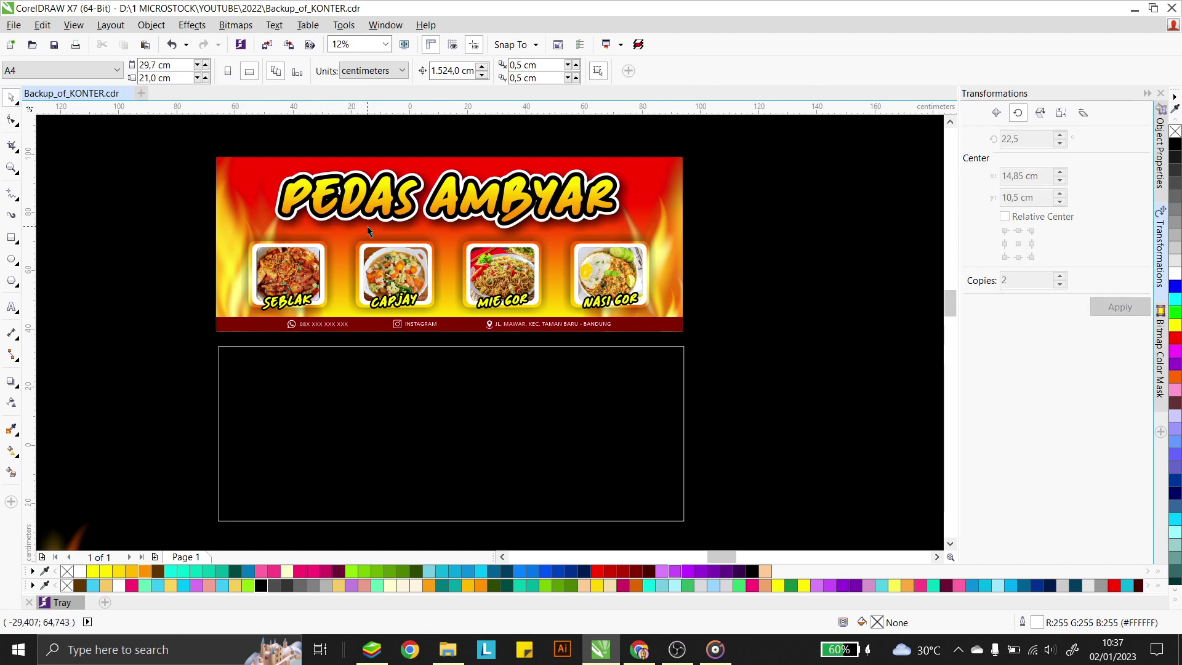
# Add the placeholder artistic text "xecedqwedfefc" in 24 pt Arial beside the outlined rectangle
pyautogui.click(10, 308)
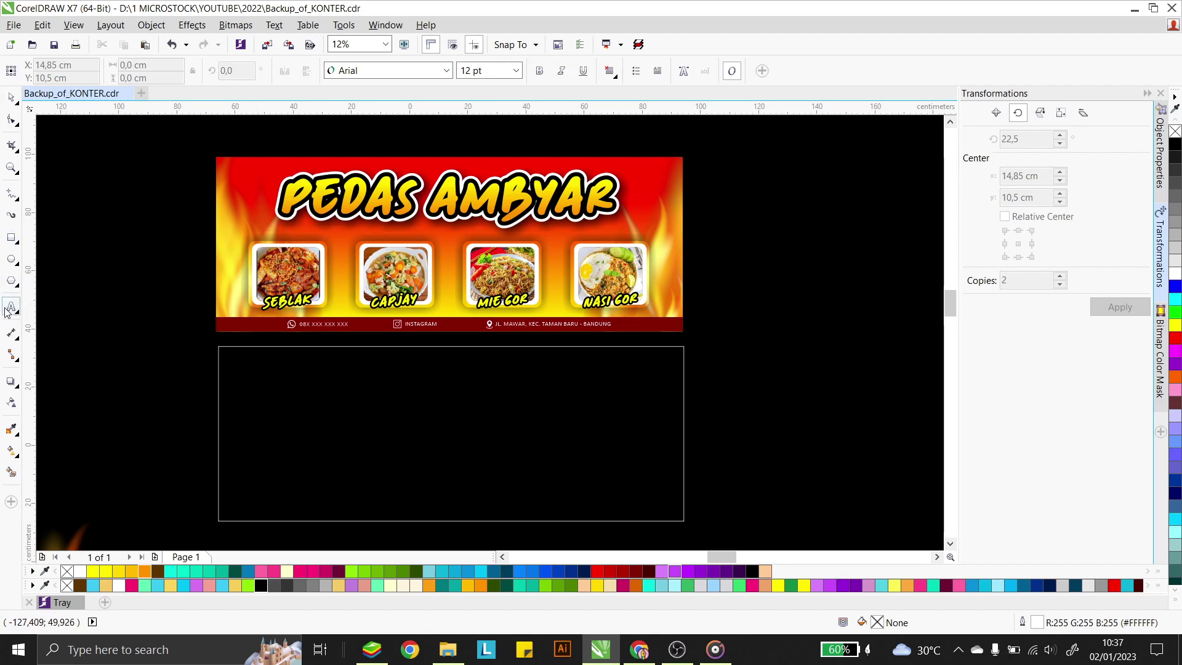
pyautogui.click(717, 394)
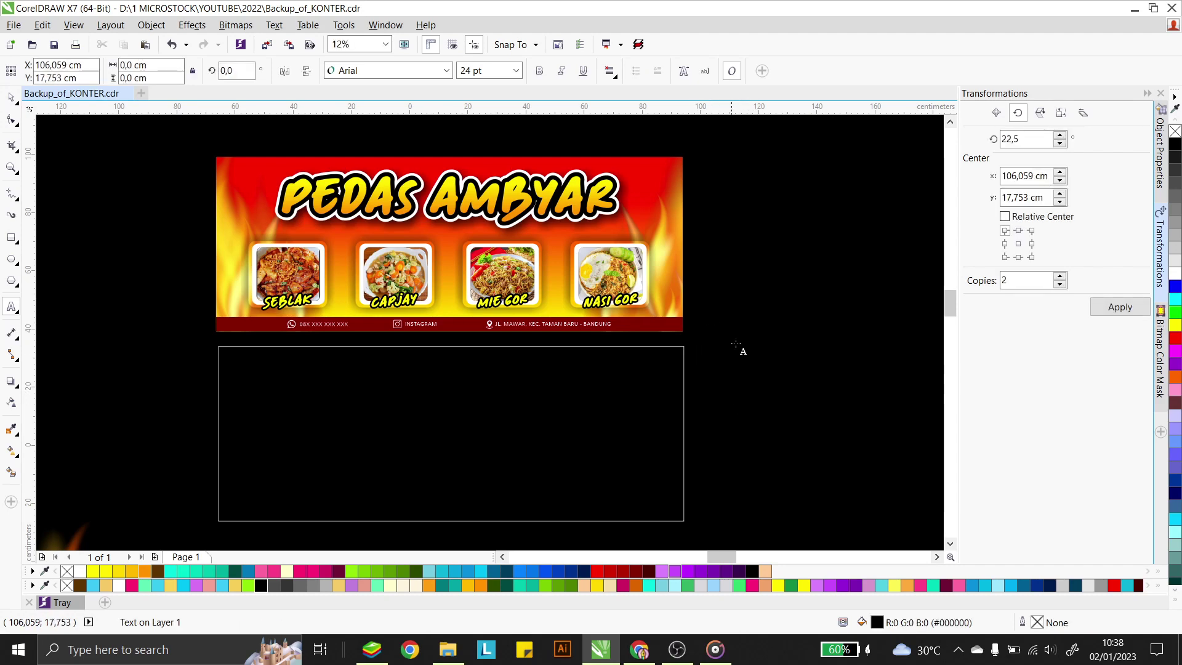
pyautogui.write('aaa')
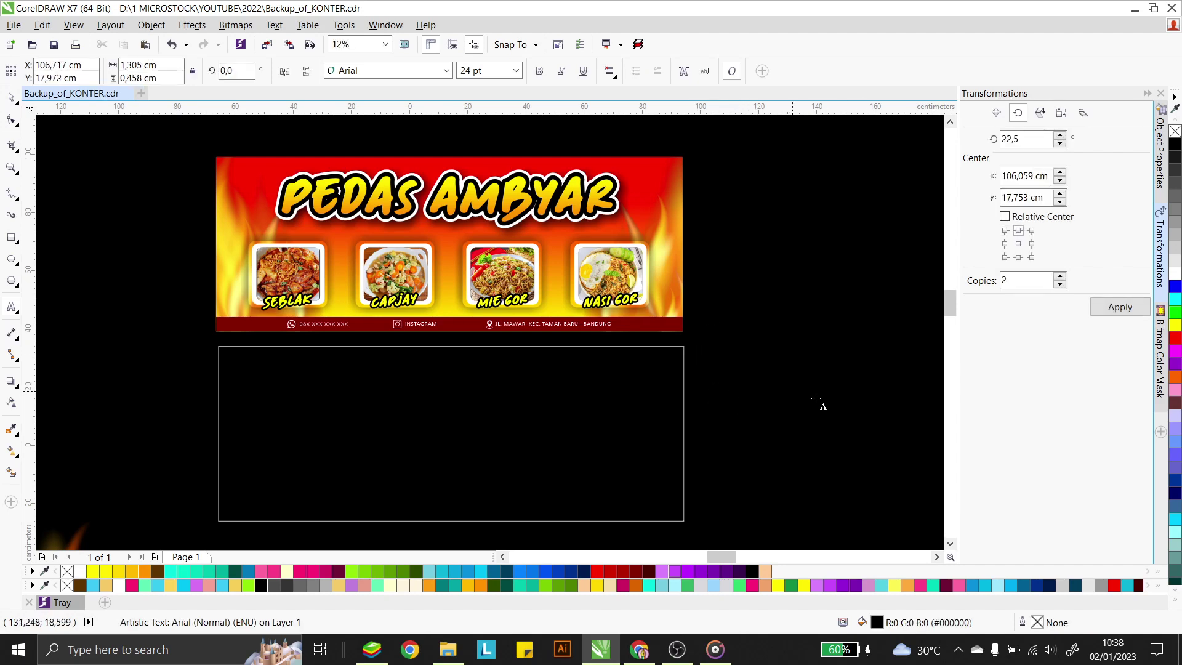
pyautogui.hotkey('ctrl', 'space')
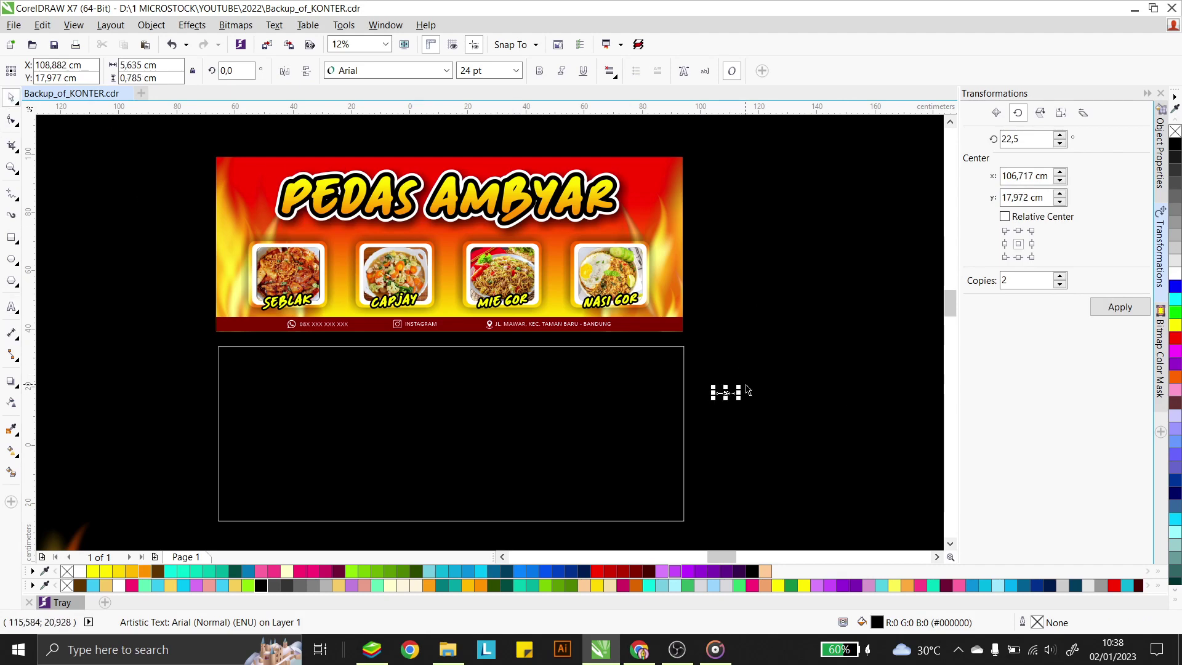
# Scale the placeholder text up to about 76 by 11 cm and fill it white
pyautogui.moveTo(738, 386); pyautogui.dragTo(842, 338)
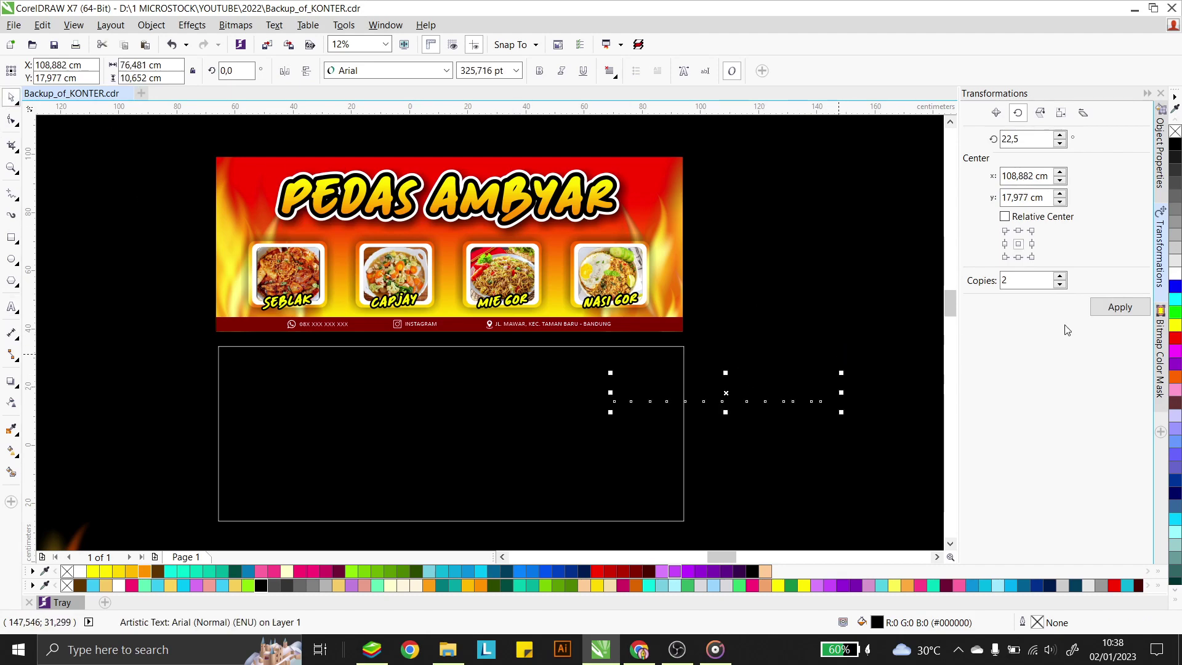
pyautogui.click(1175, 278)
pyautogui.click(739, 327)
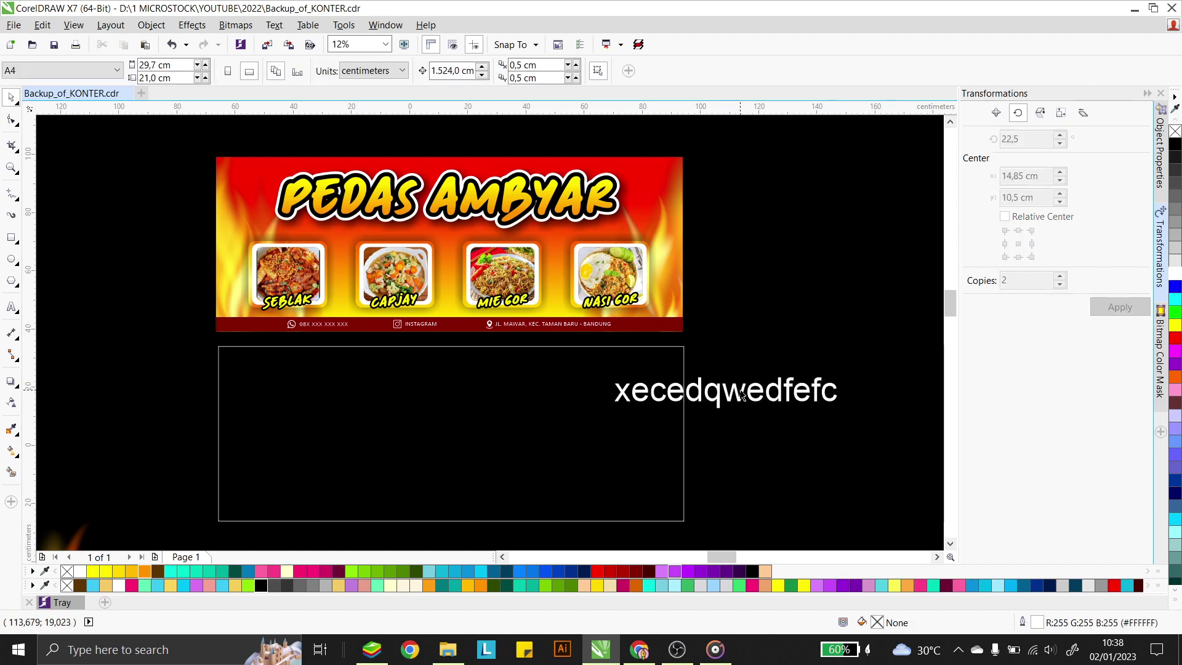
# Move the white placeholder text to the empty area just below the outlined rectangle
pyautogui.scroll(-1, 741, 395)
pyautogui.click(742, 391)
pyautogui.moveTo(742, 391); pyautogui.dragTo(602, 465)
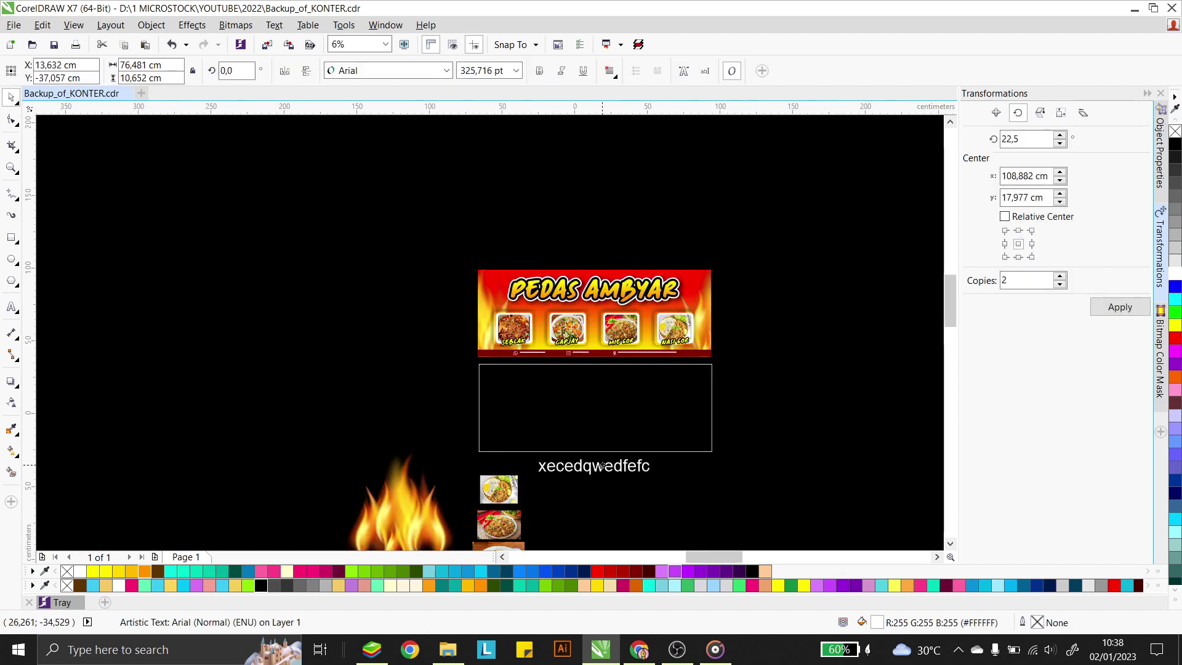
# Replace the placeholder text with "pedas" and move it to the empty area just right of the outlined rectangle
pyautogui.scroll(1, 604, 466)
pyautogui.doubleClick(603, 449)
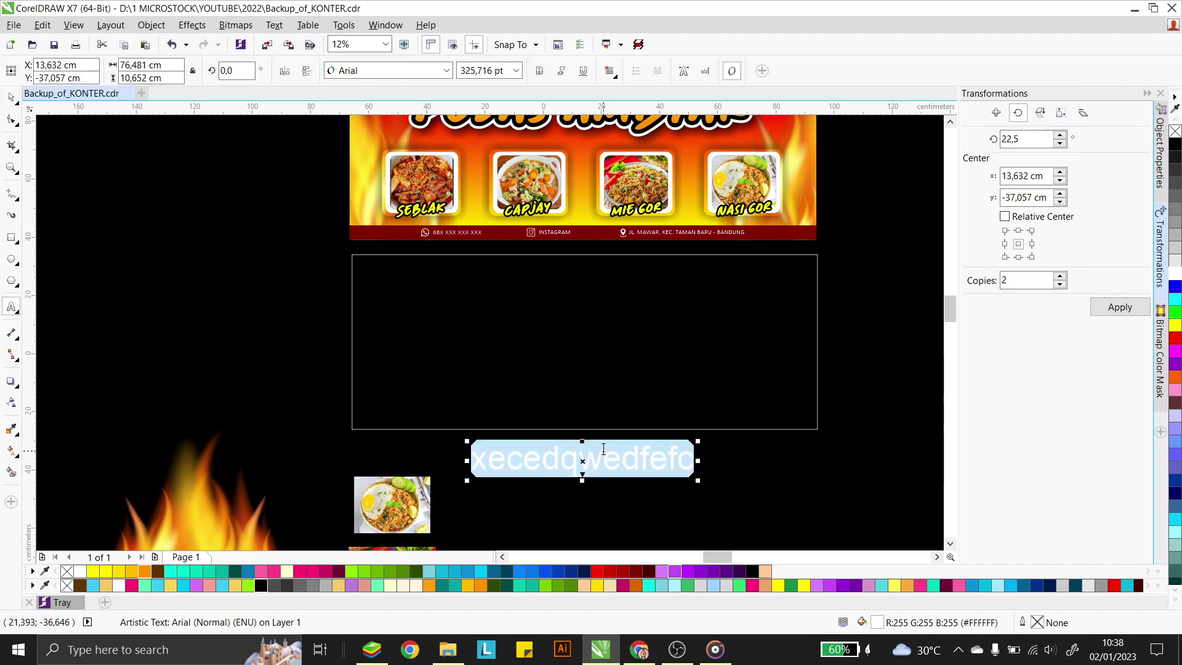
pyautogui.write('pedas')
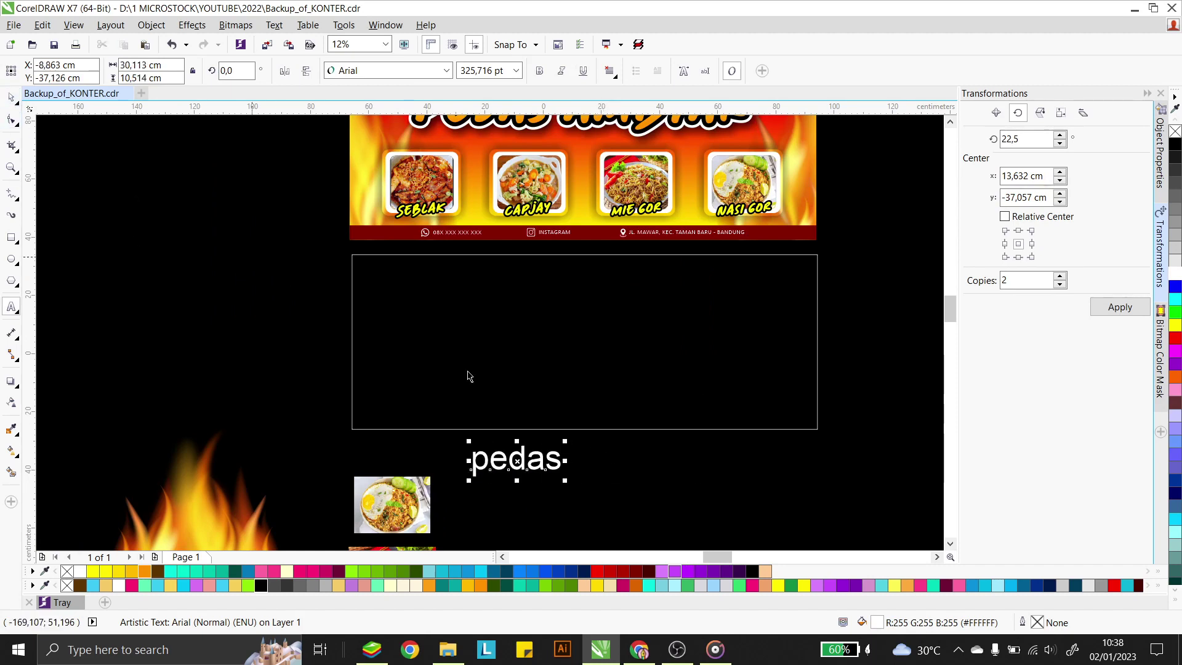
pyautogui.scroll(-2, 547, 479)
pyautogui.moveTo(533, 470); pyautogui.dragTo(729, 376)
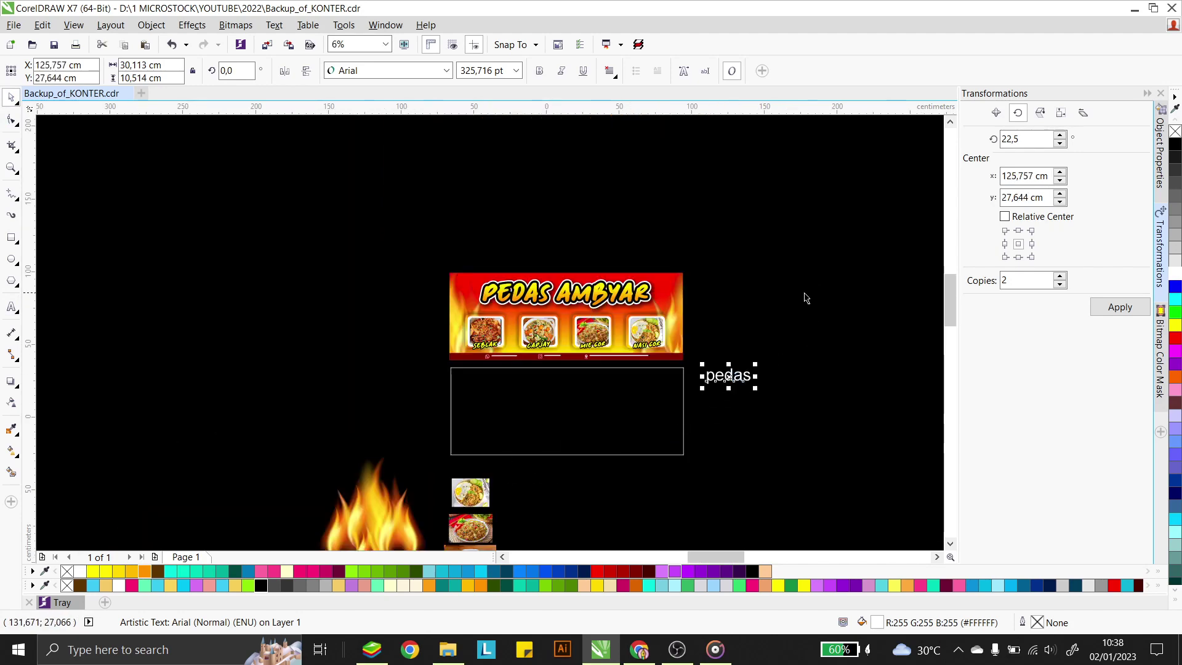
# Extend the text to "pedas ambyar", add the lines "seblak", "capjay", "mie gor" and "nasi gor", and break the lines apart
pyautogui.scroll(1, 806, 297)
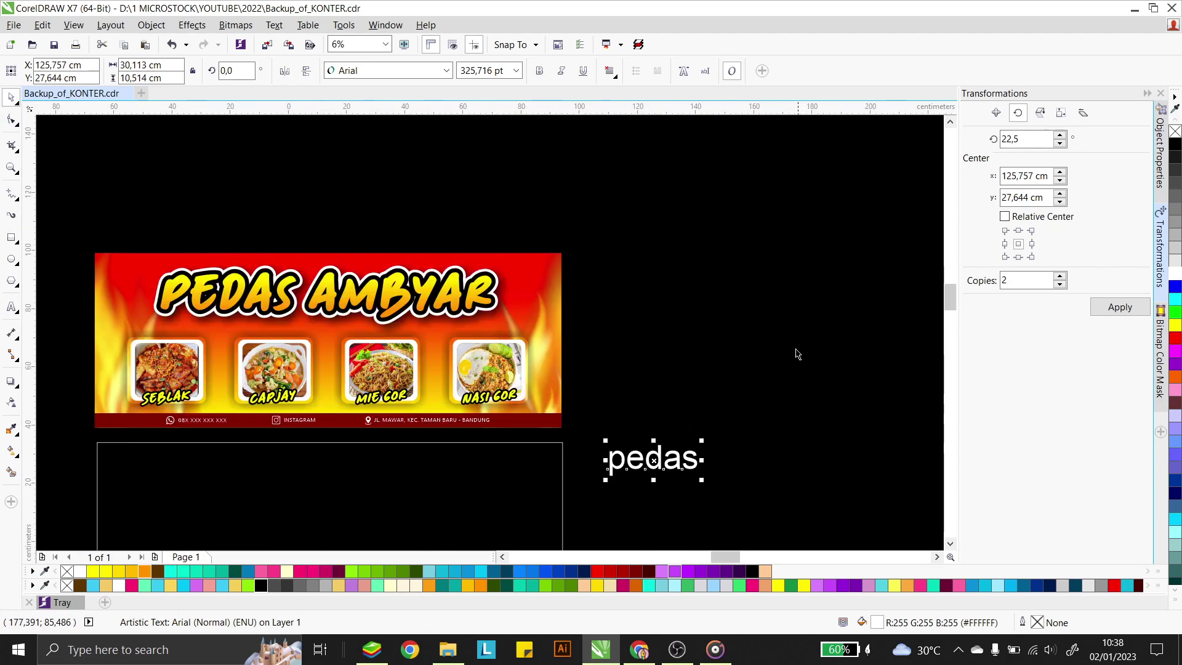
pyautogui.doubleClick(690, 459)
pyautogui.write('ambyar ')
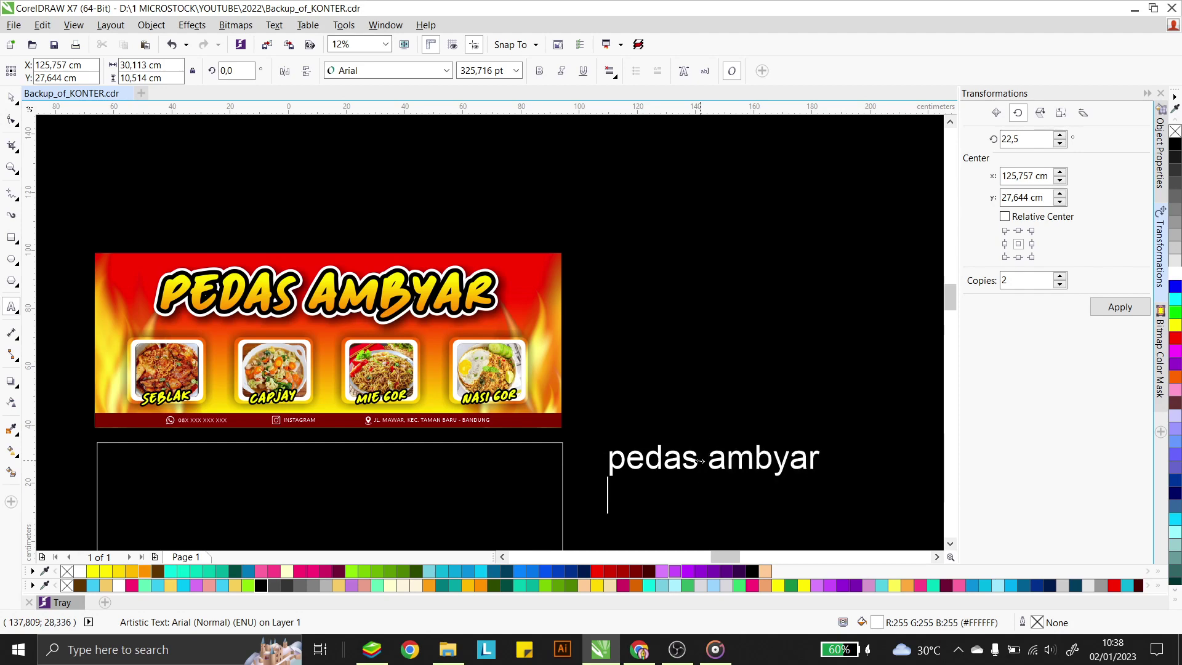
pyautogui.write('seblak ')
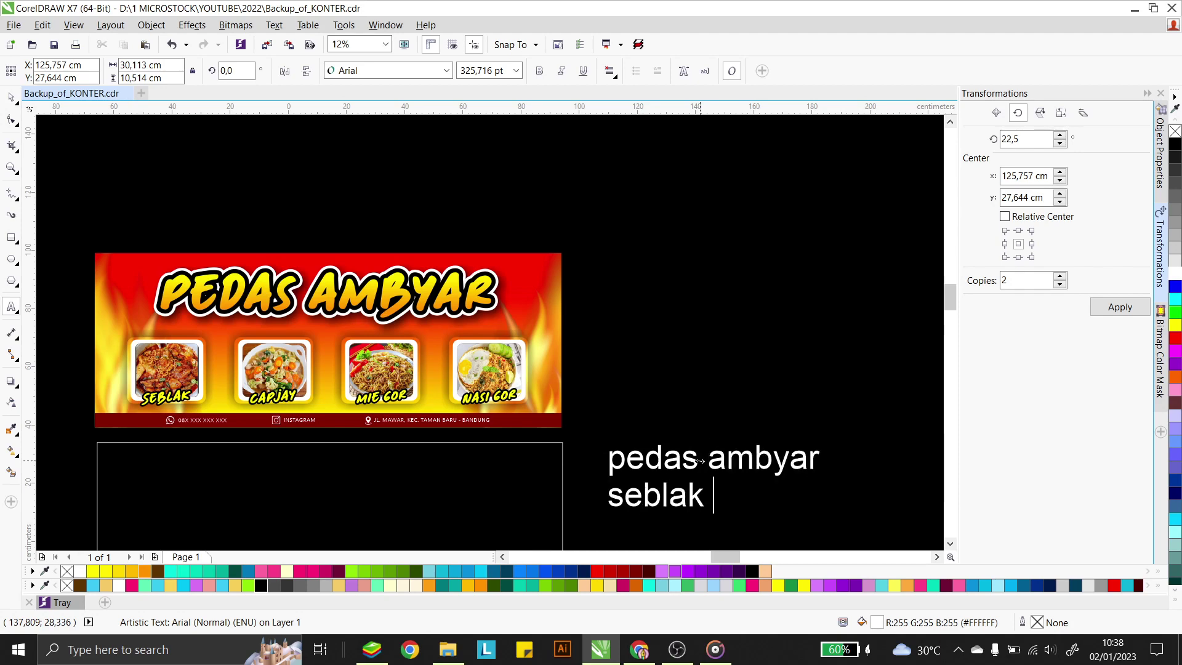
pyautogui.write('capjay')
pyautogui.press('Return')
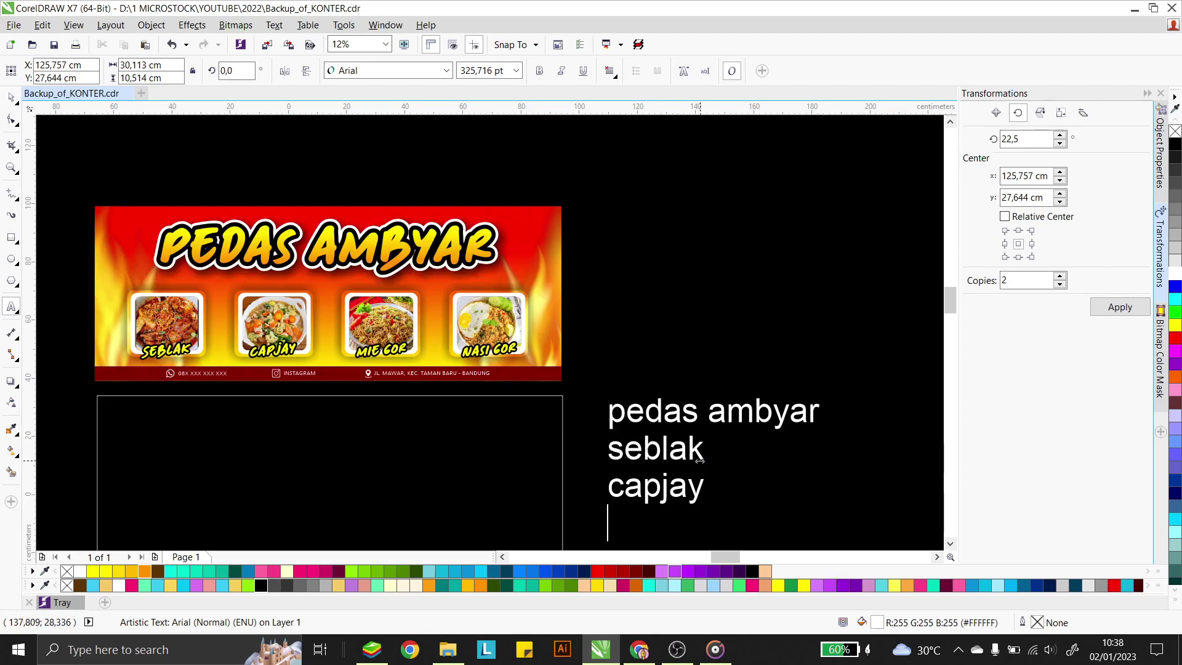
pyautogui.write('mie gor')
pyautogui.press('Return')
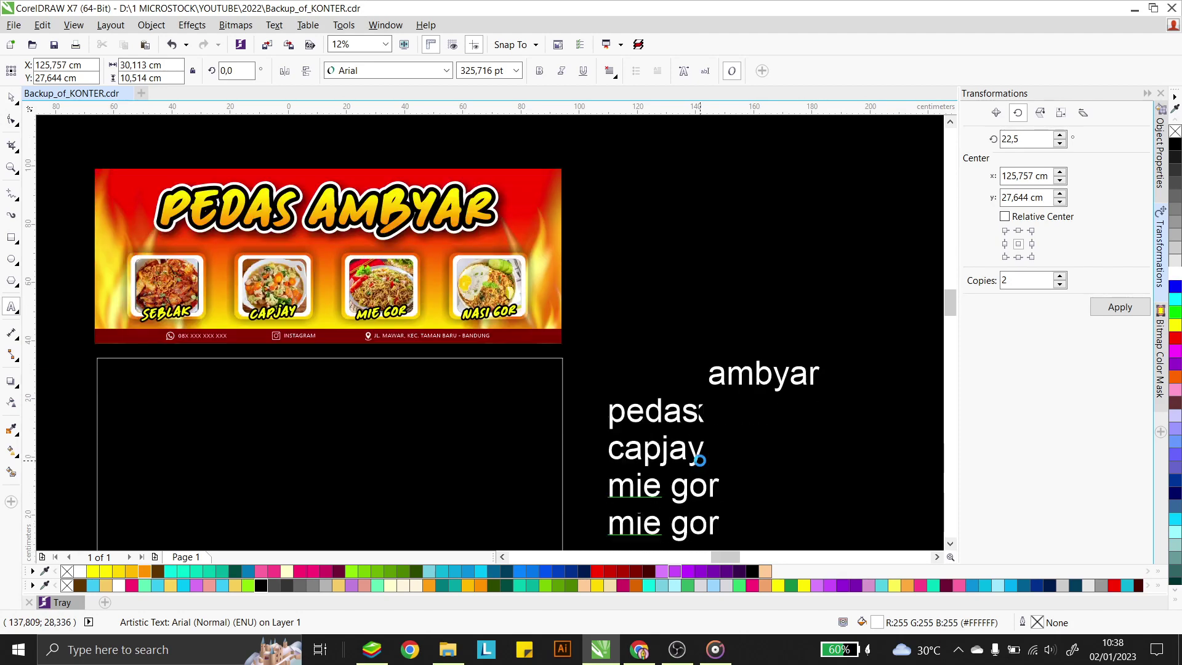
pyautogui.write('nasi gor')
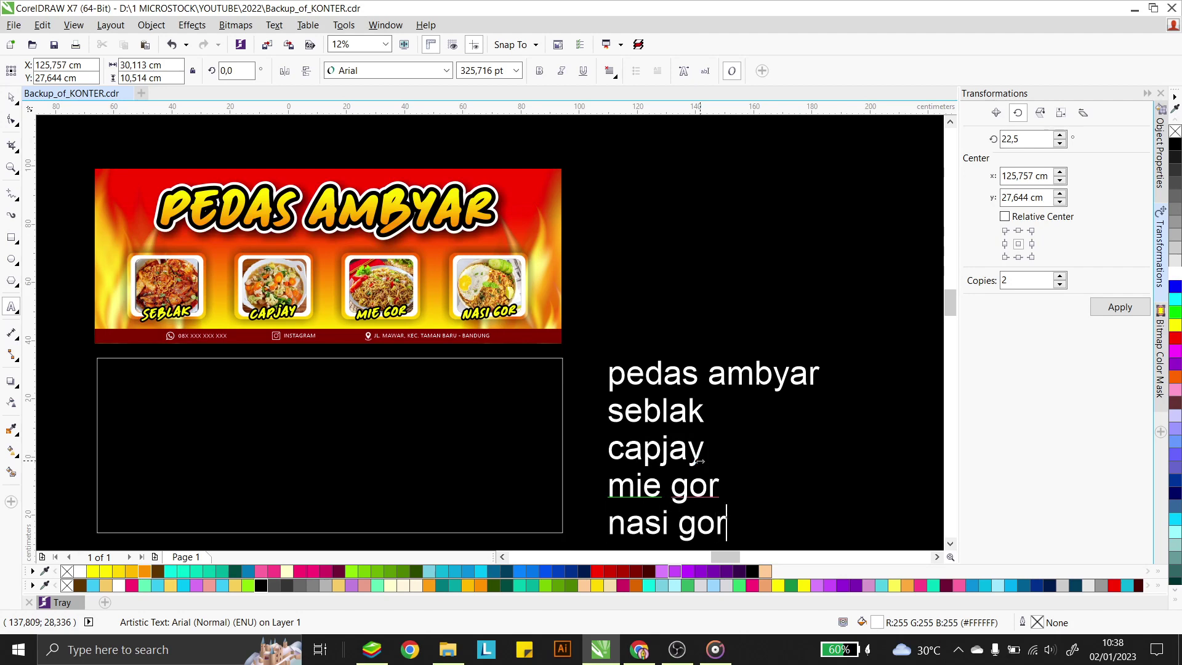
pyautogui.hotkey('ctrl', 'space')
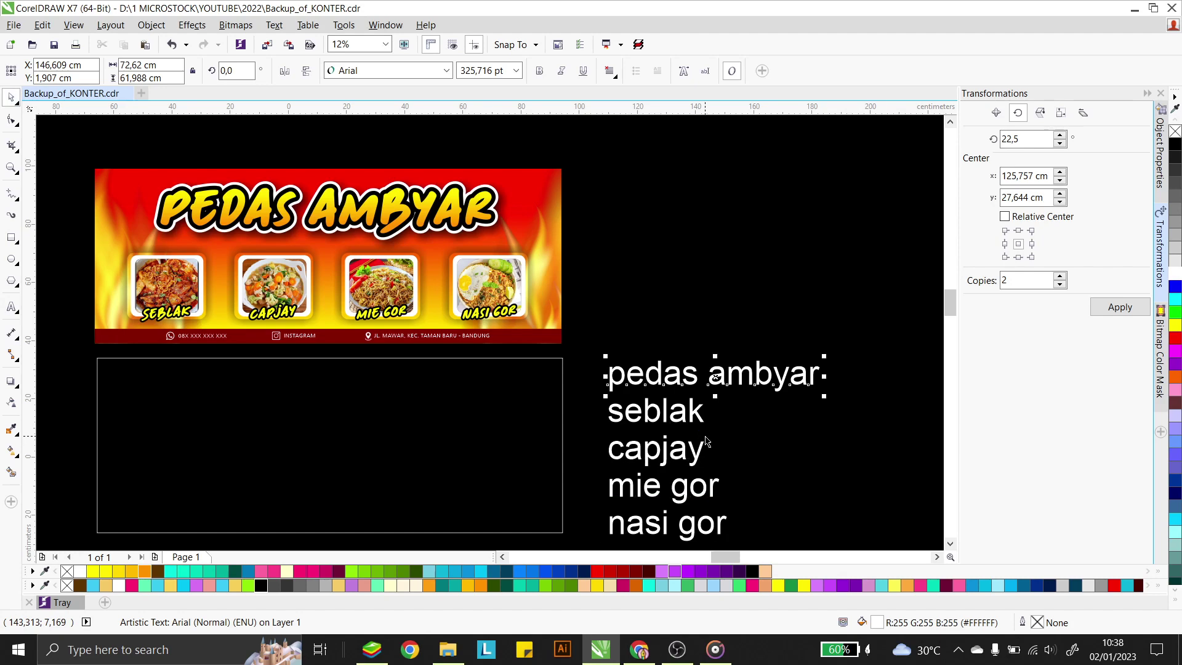
# Fill the outlined rectangle with a vertical linear gradient running from red at its upper end to yellow at its lower end
pyautogui.click(526, 415)
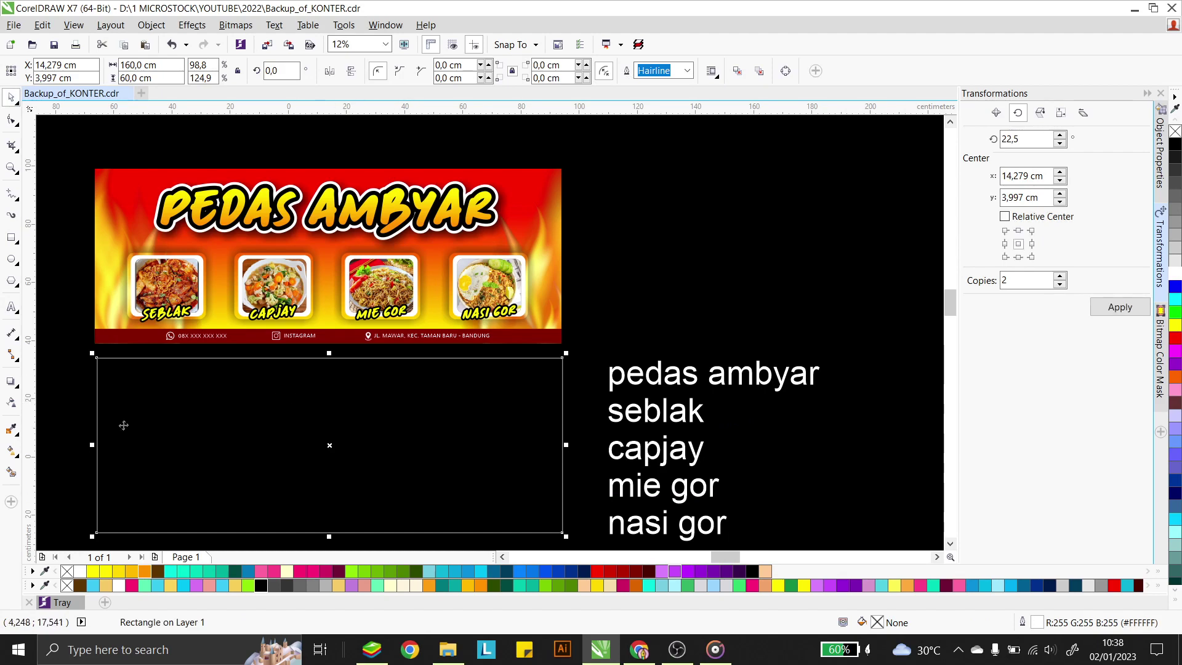
pyautogui.click(8, 452)
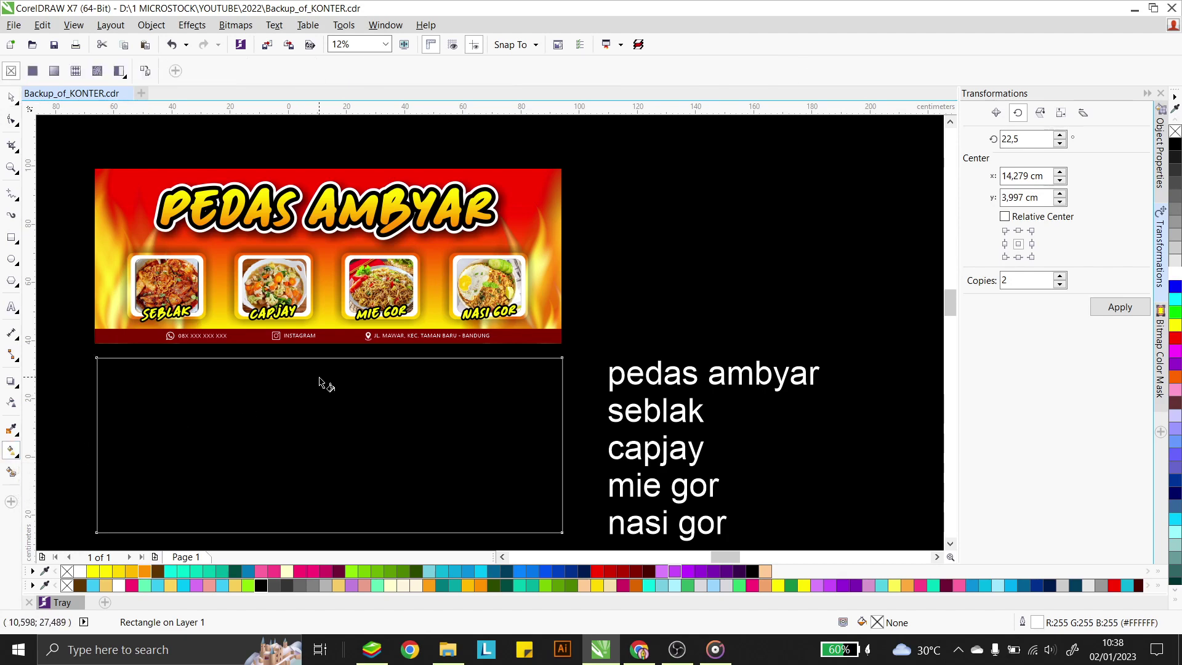
pyautogui.moveTo(321, 382); pyautogui.dragTo(321, 524)
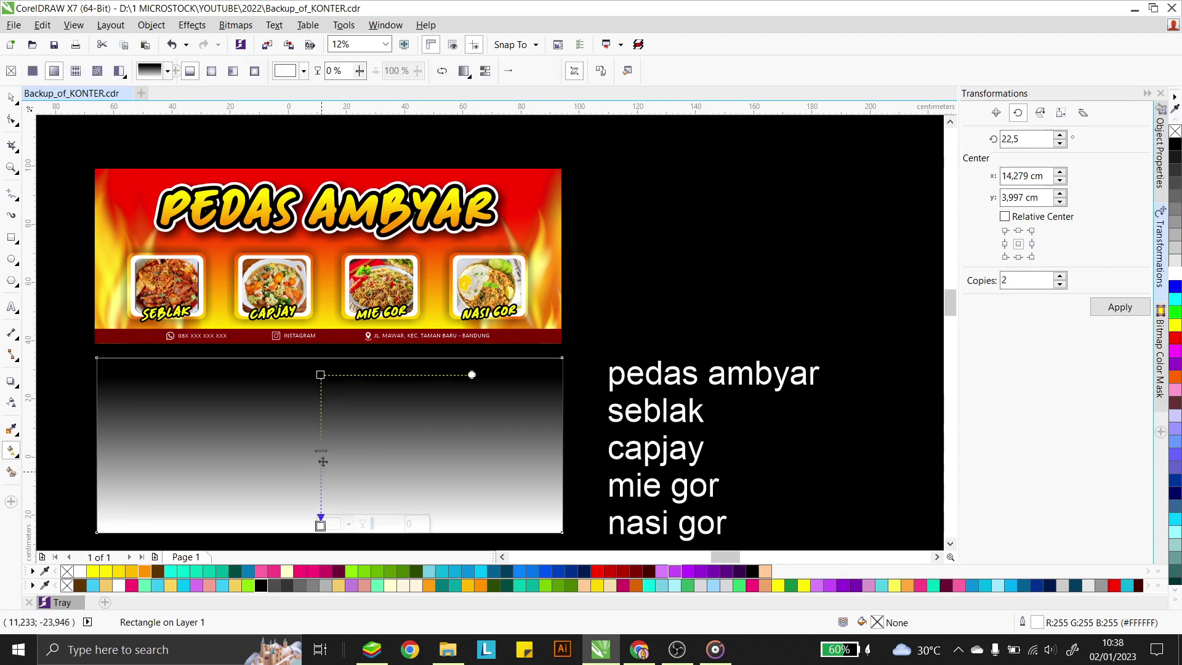
pyautogui.click(320, 374)
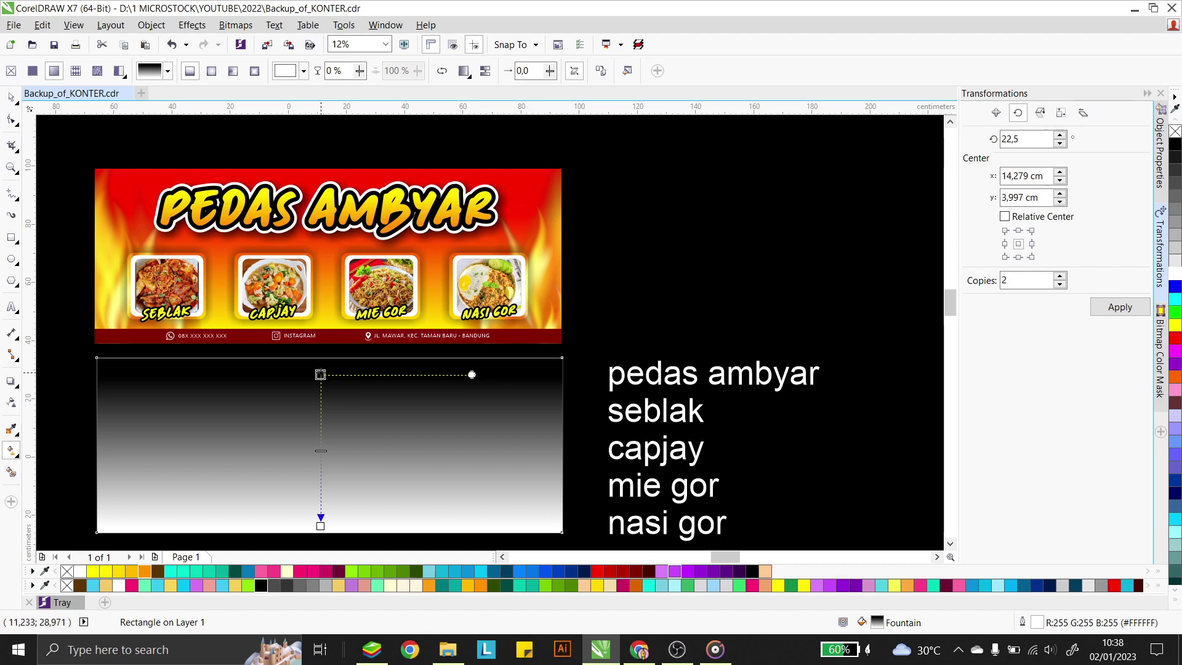
pyautogui.click(598, 572)
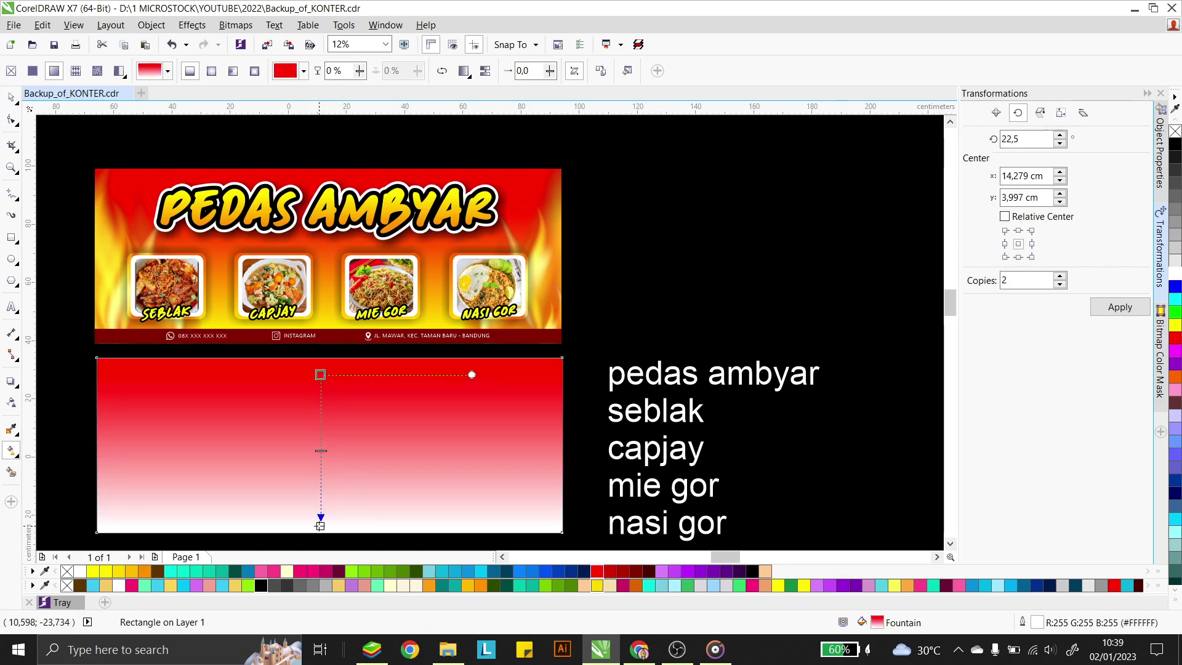
pyautogui.click(320, 525)
pyautogui.click(91, 567)
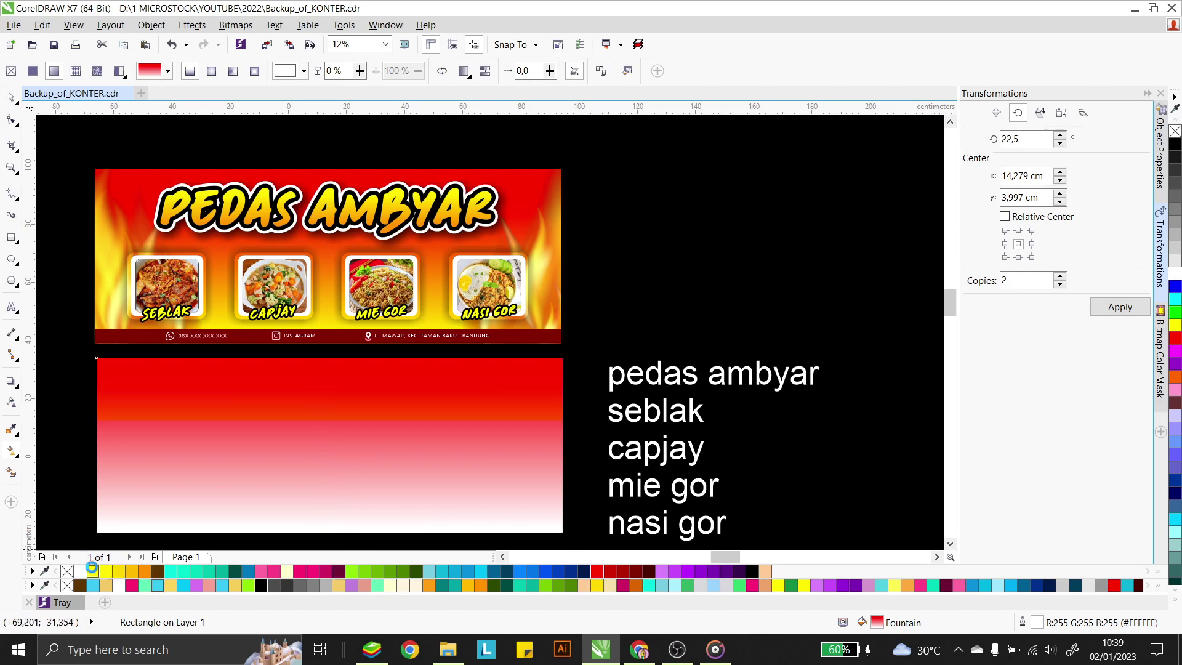
# Extend the gradient's red start to just above the rectangle's upper edge and remove the rectangle's outline
pyautogui.moveTo(320, 375); pyautogui.dragTo(320, 352)
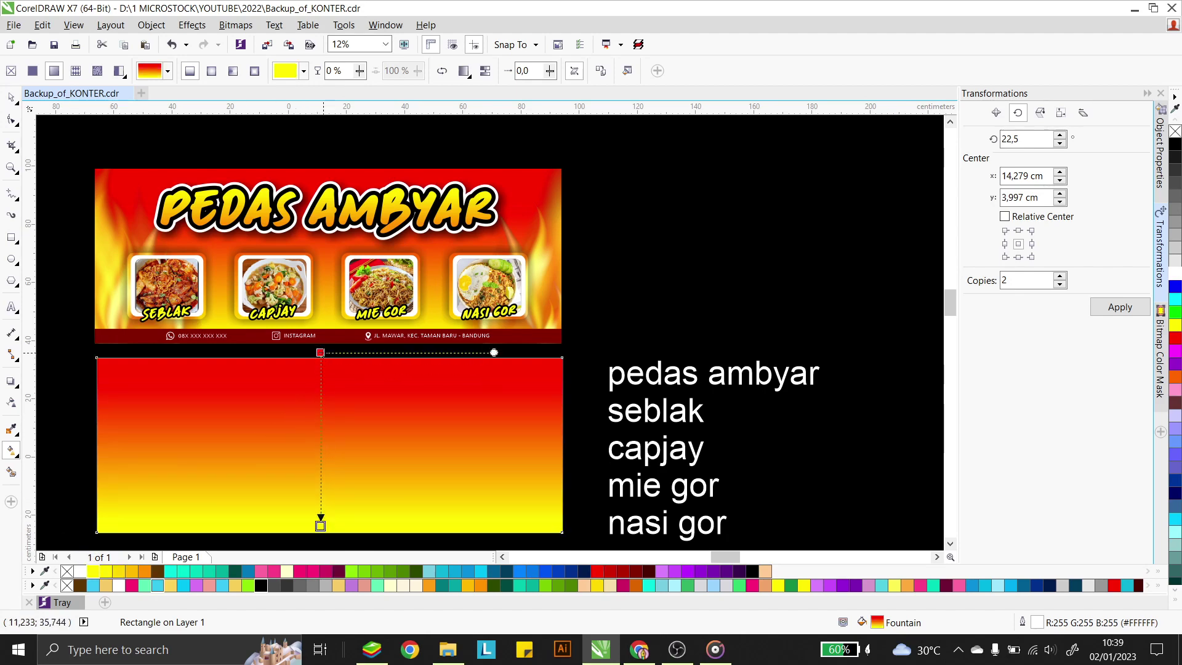
pyautogui.press('space')
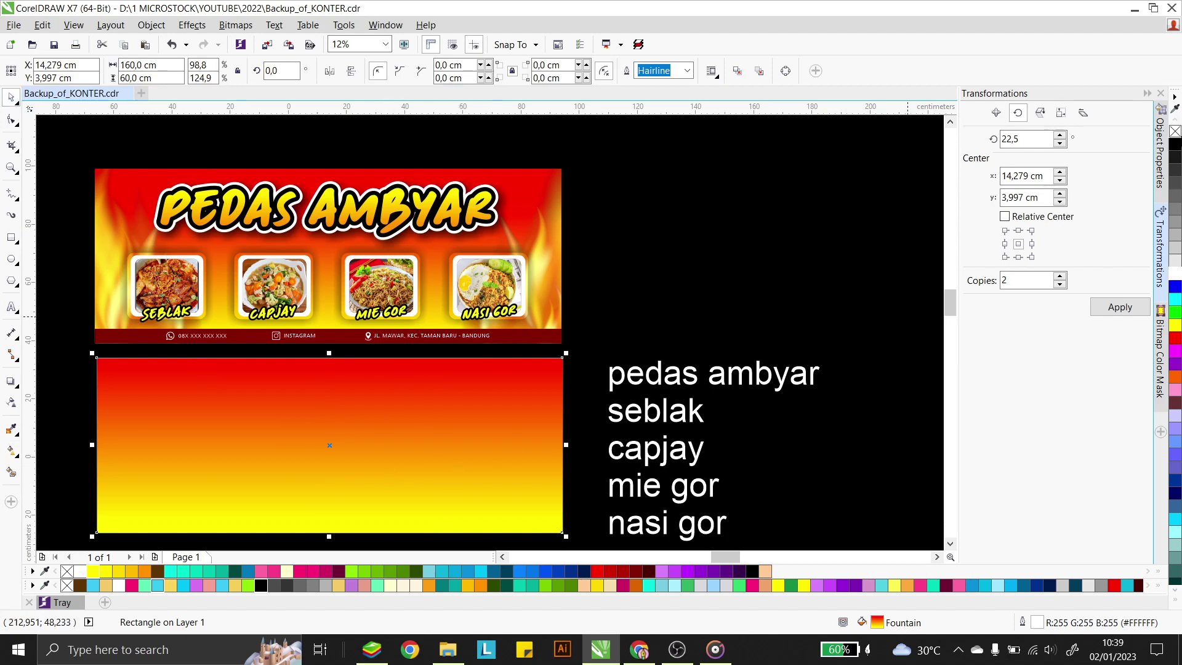
pyautogui.click(652, 229)
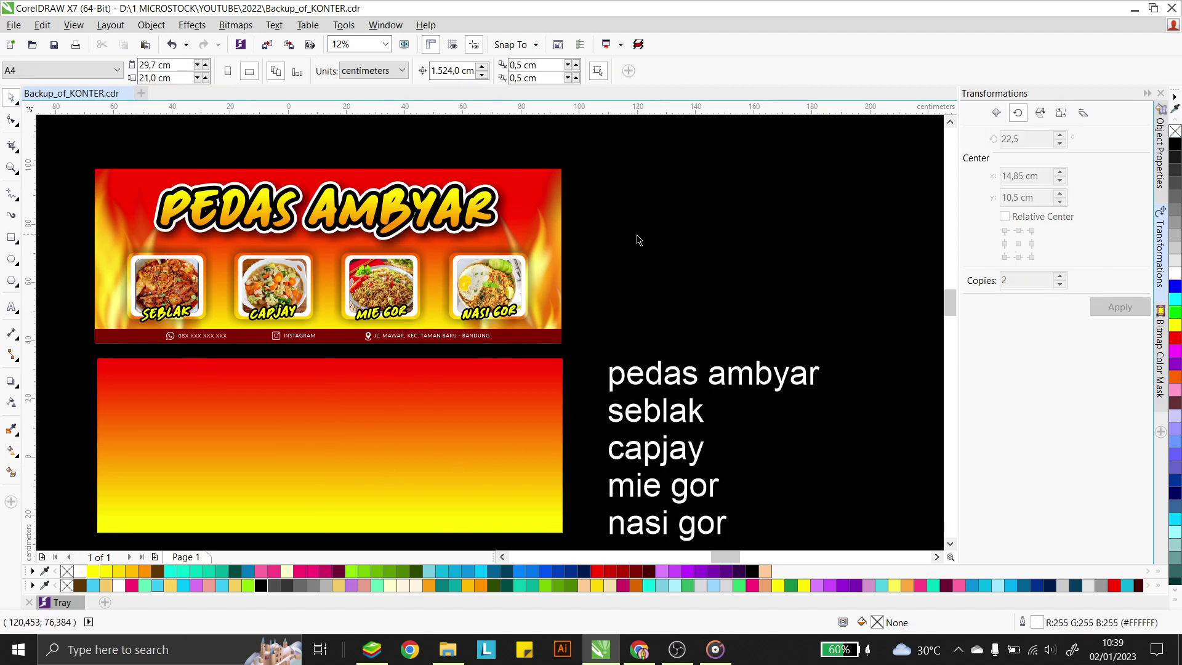
# Place the flame image in front of the gradient rectangle over its right edge and copy it across to the left edge
pyautogui.scroll(-1, 628, 235)
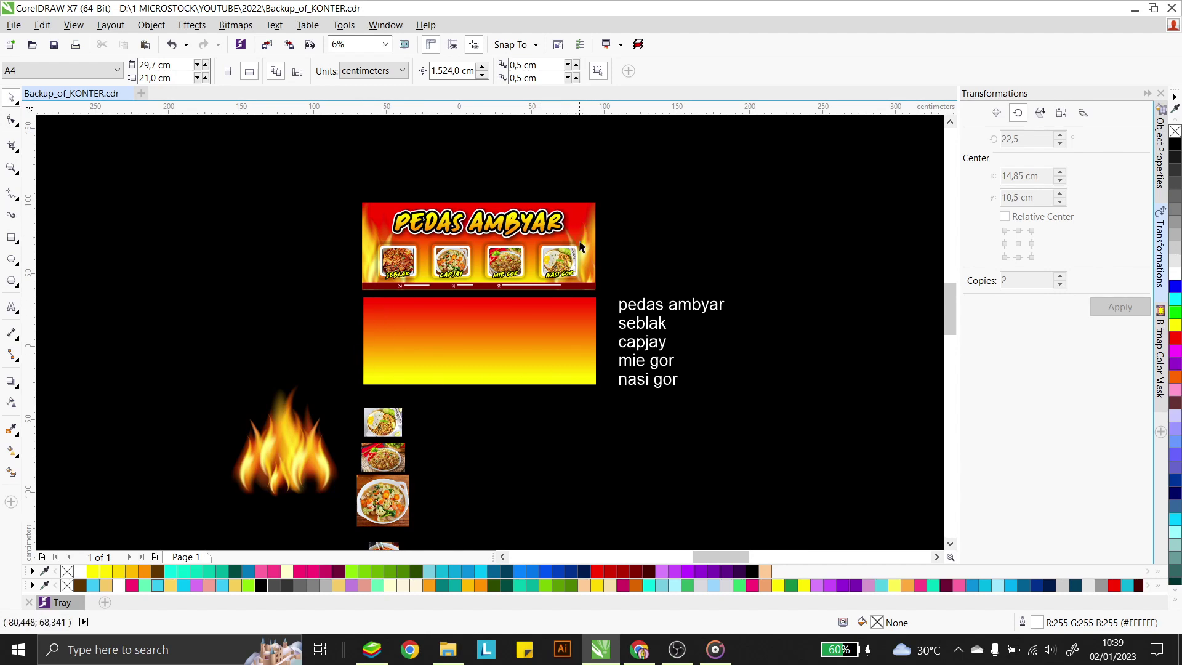
pyautogui.click(281, 458)
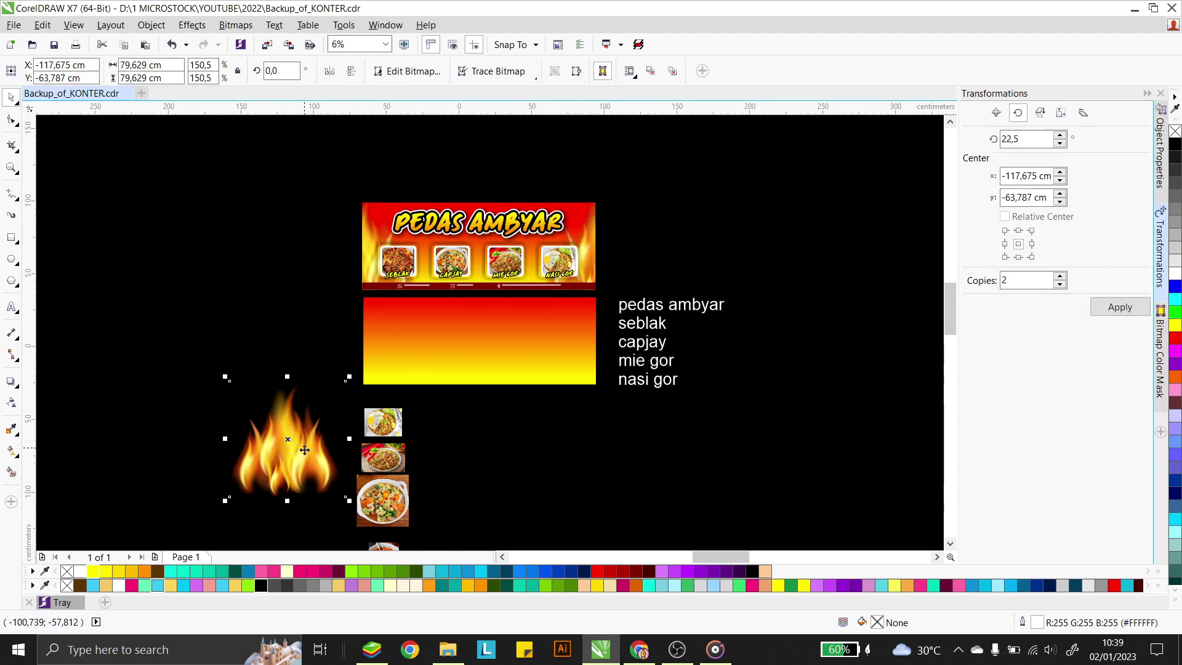
pyautogui.moveTo(290, 457); pyautogui.dragTo(585, 357)
pyautogui.scroll(2, 578, 325)
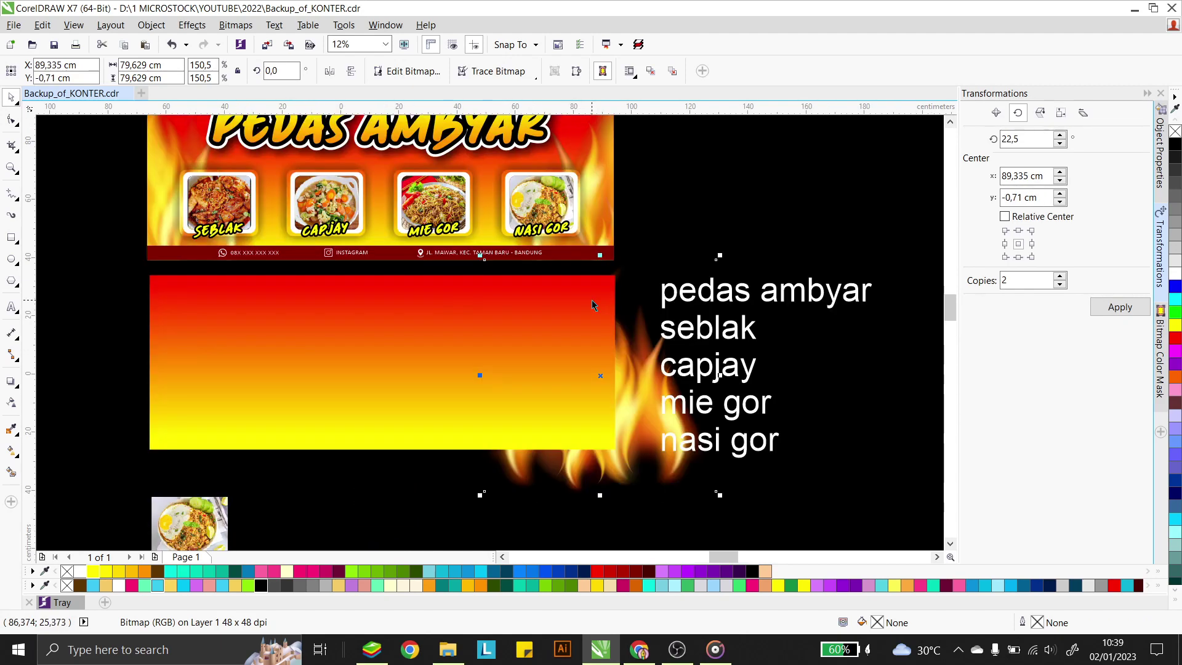
pyautogui.moveTo(660, 381); pyautogui.dragTo(151, 368)
pyautogui.hotkey('ctrl', 'z')
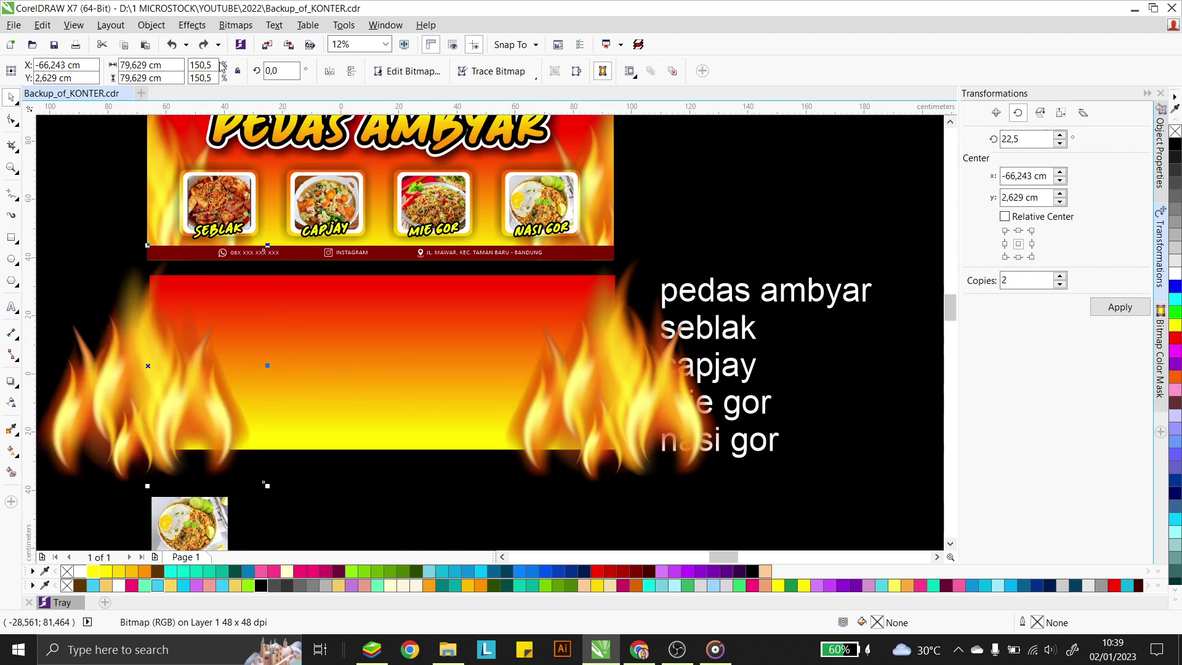
# PowerClip the flame at the left edge inside the gradient rectangle
pyautogui.click(149, 25)
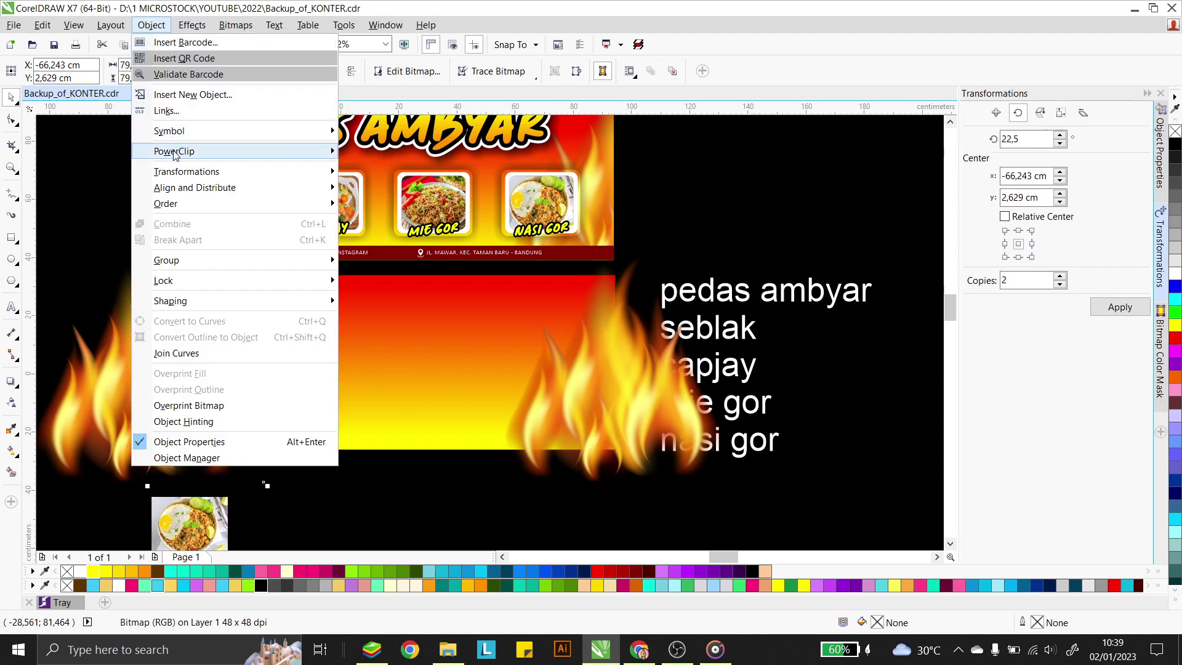
pyautogui.moveTo(185, 151)
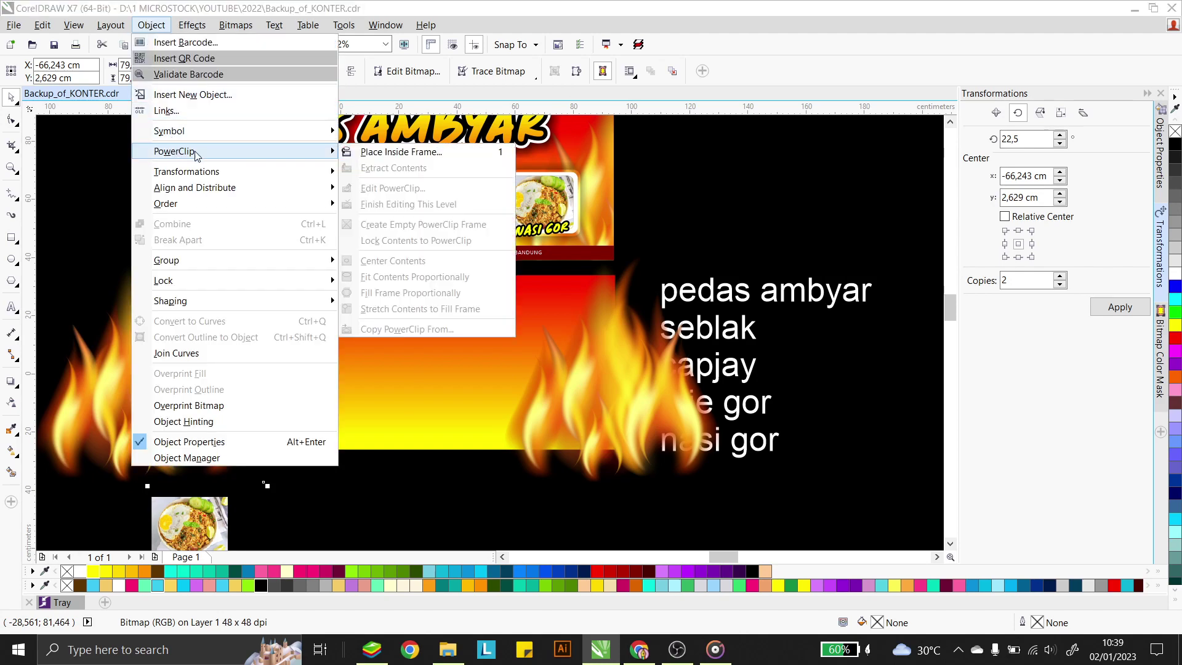
pyautogui.click(363, 154)
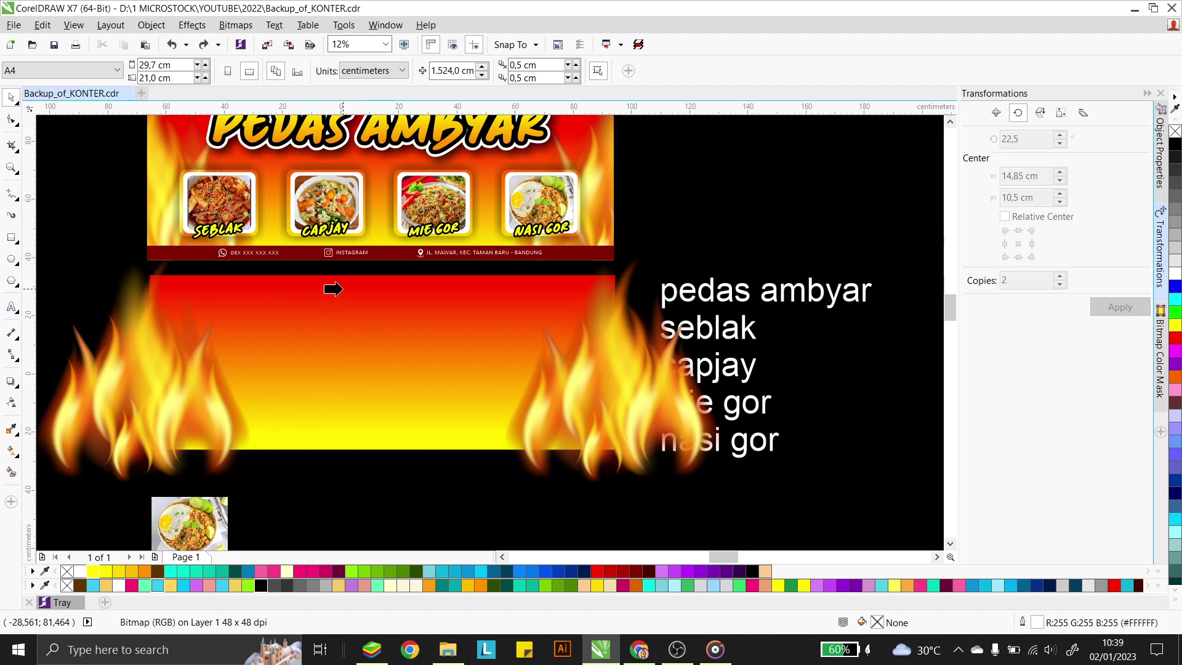
pyautogui.click(333, 289)
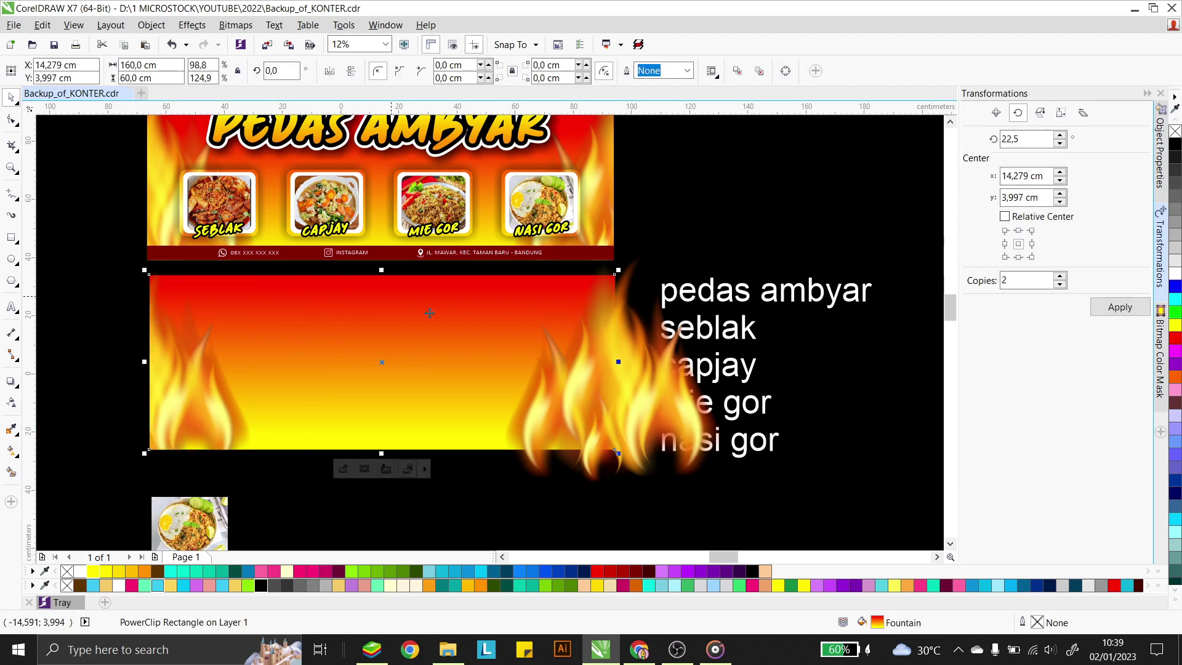
# PowerClip the flame at the right edge inside the gradient rectangle
pyautogui.click(626, 354)
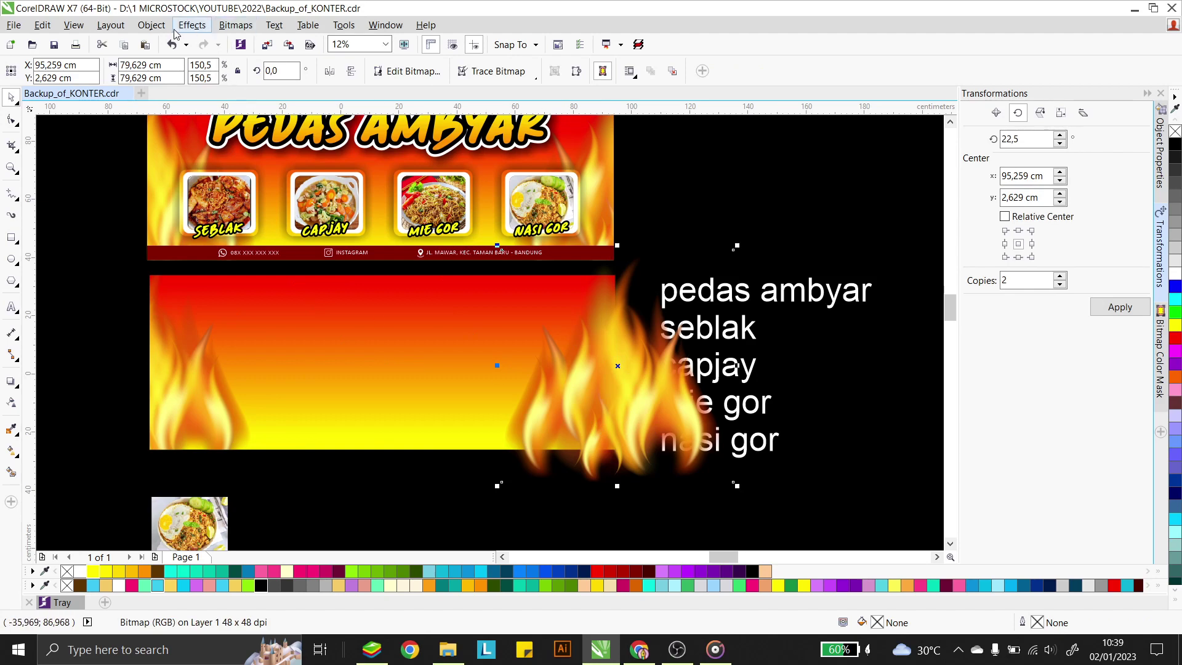
pyautogui.click(152, 24)
pyautogui.moveTo(330, 149)
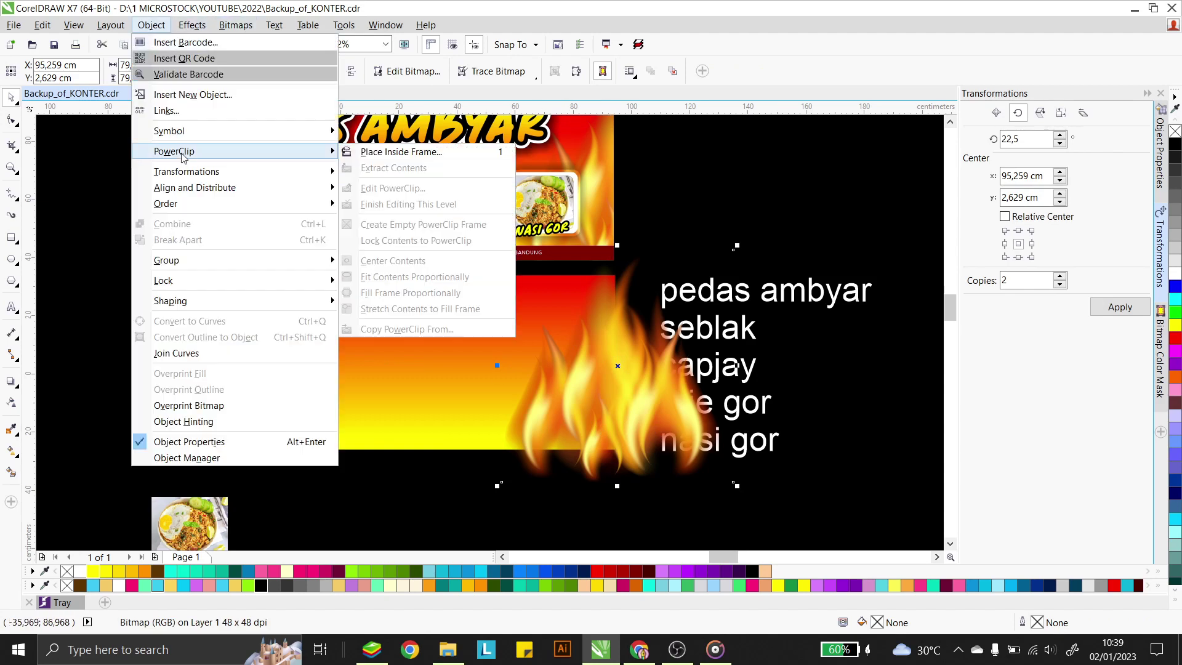
pyautogui.click(404, 152)
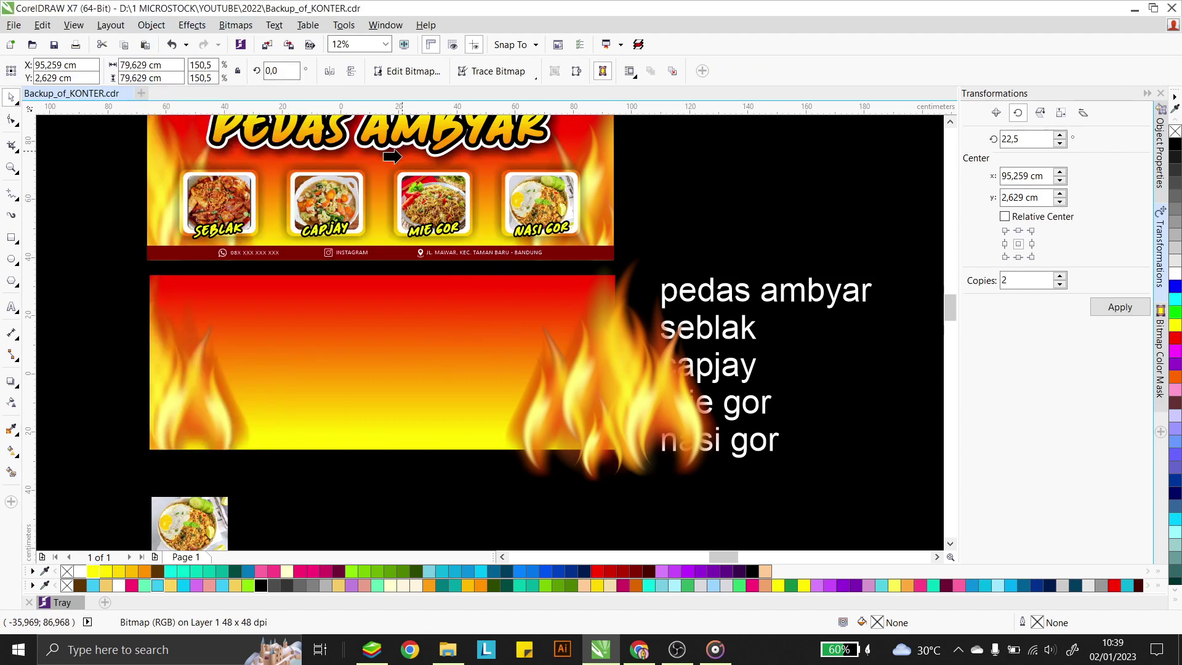
pyautogui.click(324, 348)
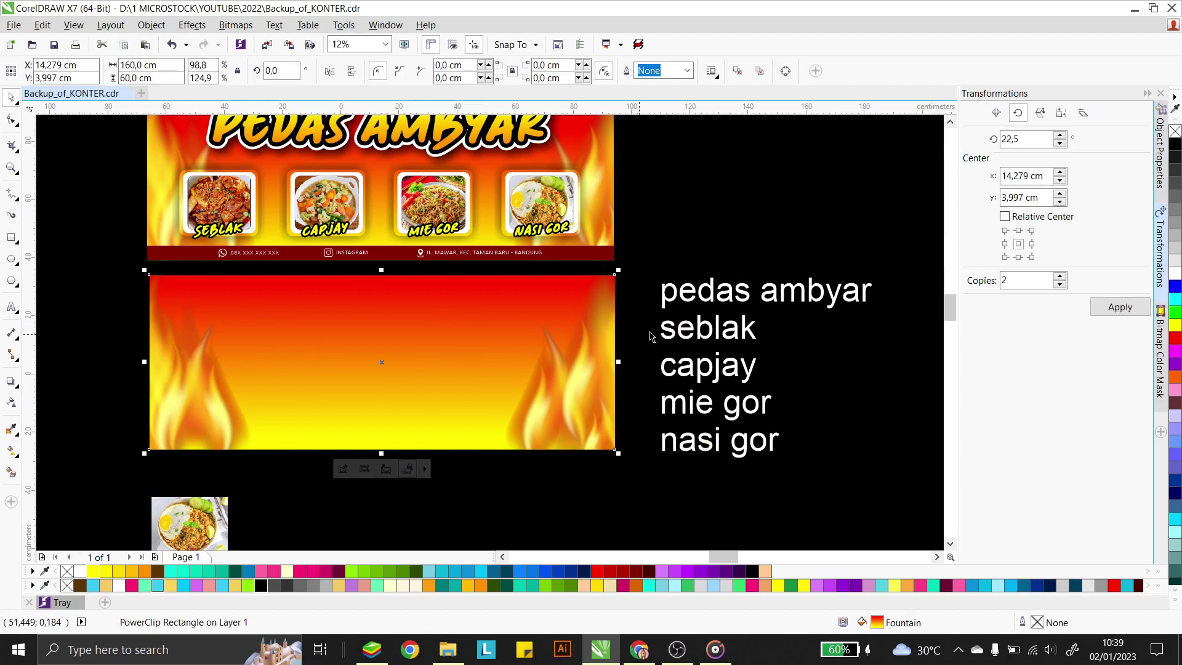
# Place the "pedas ambyar" text in the upper middle of the gradient rectangle, scaled up to about 98 by 14.5 cm
pyautogui.moveTo(711, 298); pyautogui.dragTo(328, 316)
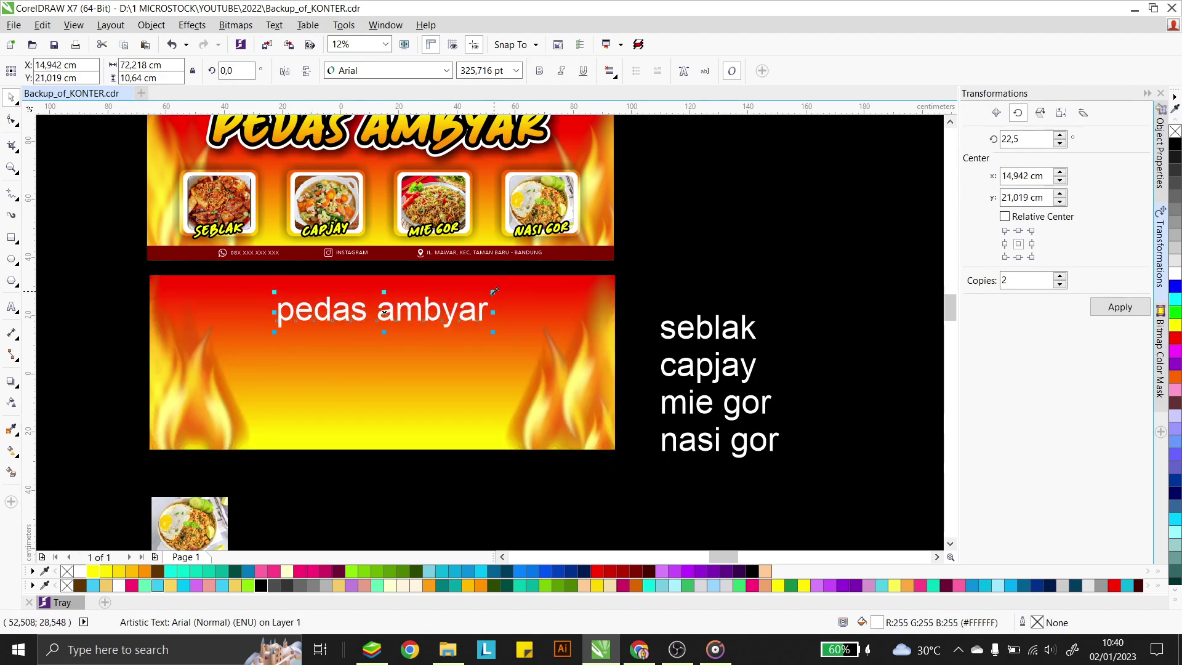
pyautogui.moveTo(492, 292); pyautogui.dragTo(531, 286)
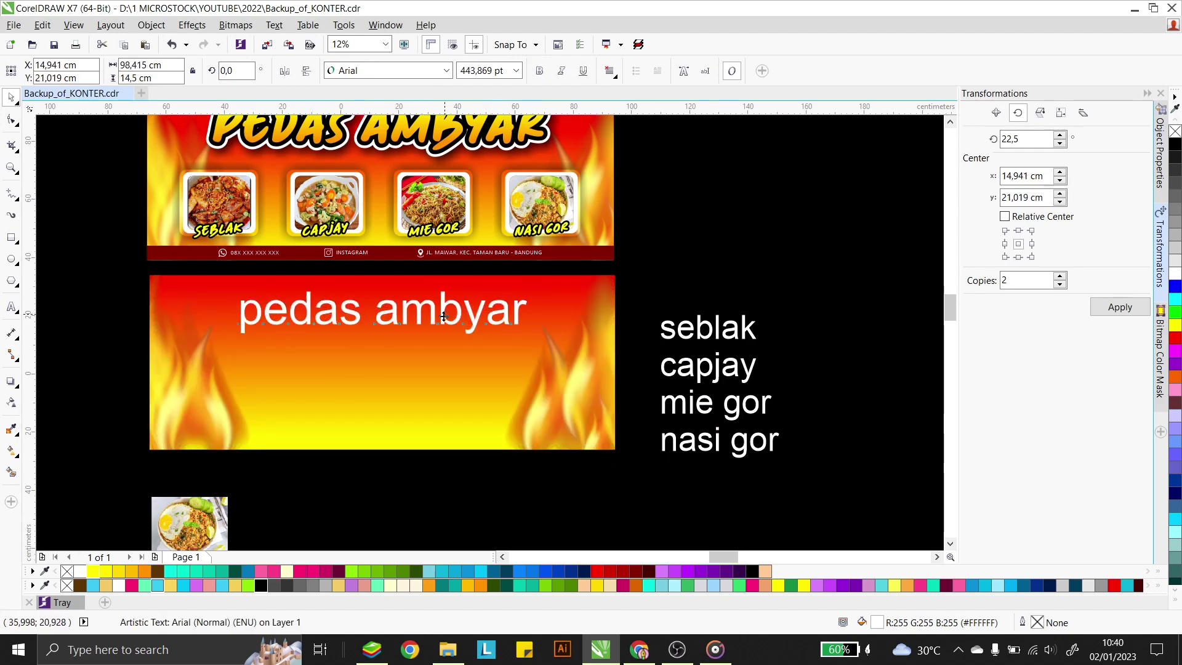
pyautogui.moveTo(378, 323); pyautogui.dragTo(378, 331)
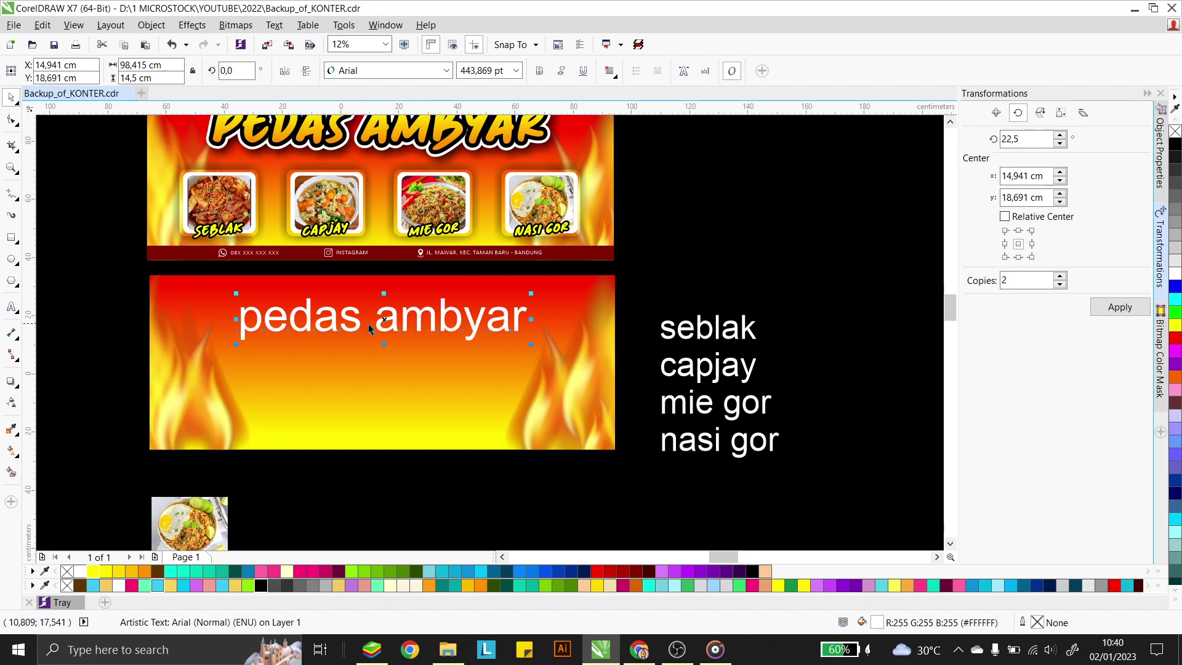
pyautogui.scroll(-2, 372, 350)
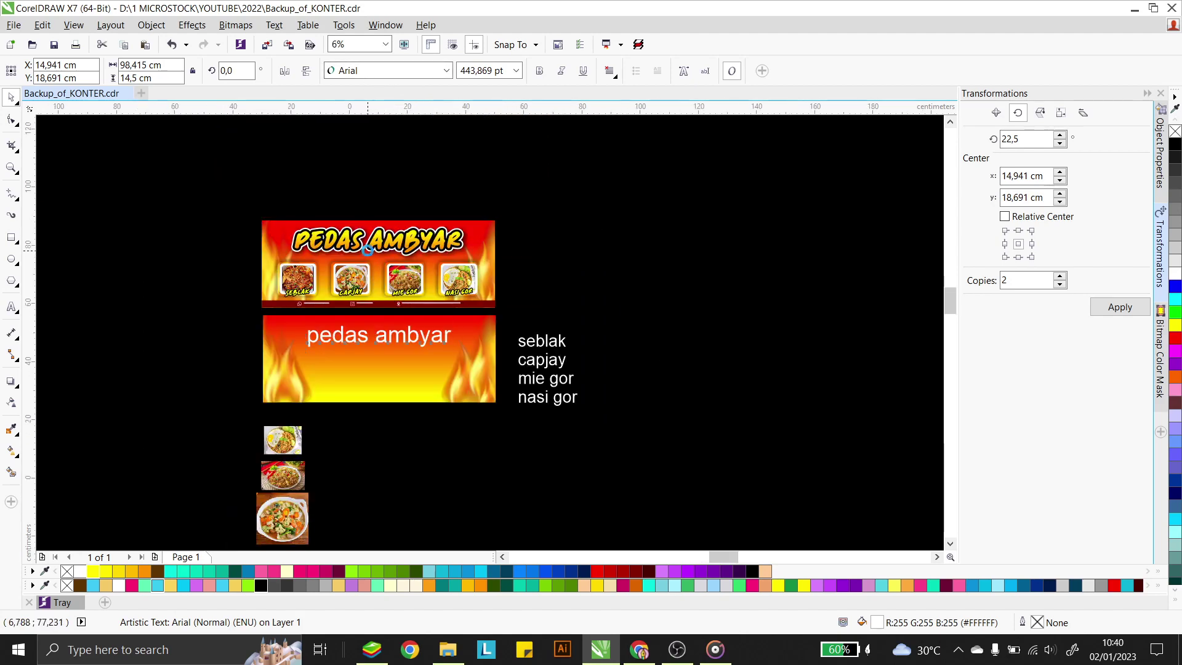
# Set the "pedas ambyar" title's font to Cecep's Handwriting
pyautogui.scroll(2, 359, 244)
pyautogui.click(446, 70)
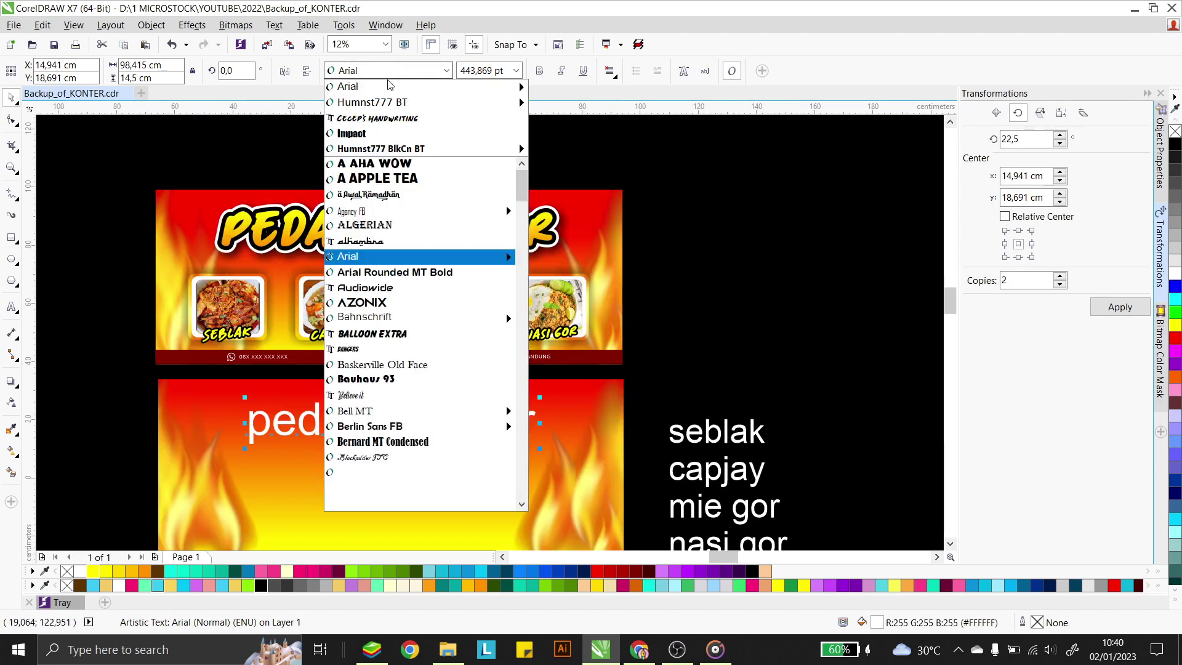
pyautogui.click(380, 121)
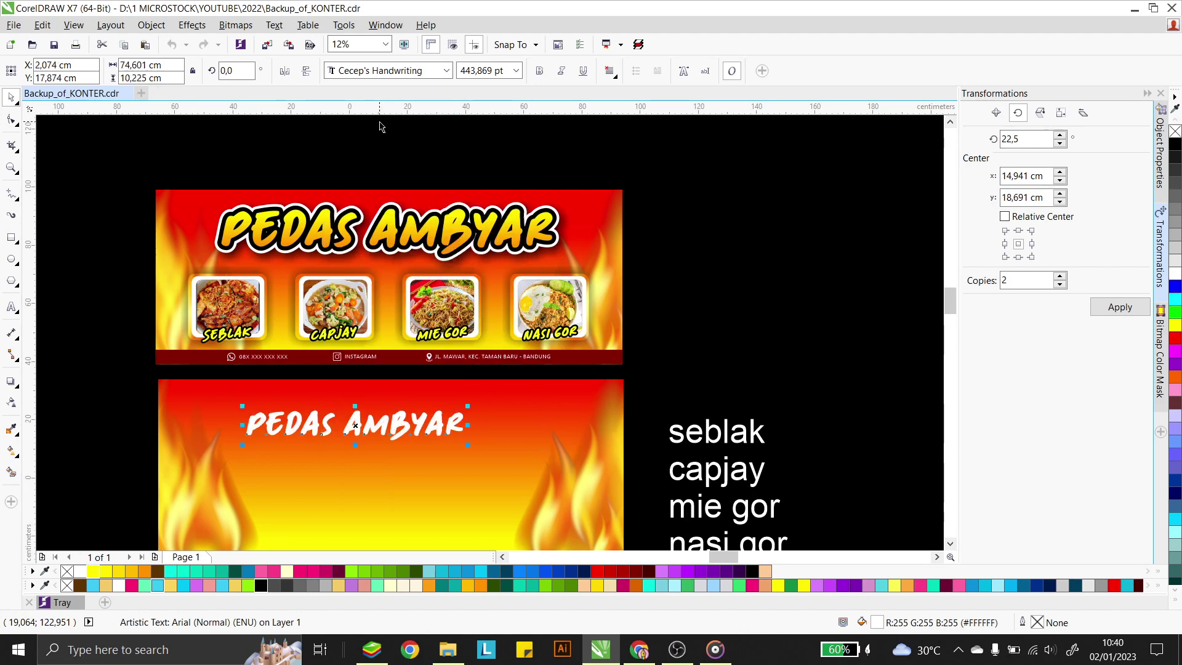
# Scale the title up to about 118 by 16 cm and centre it horizontally on the gradient rectangle
pyautogui.moveTo(488, 398); pyautogui.dragTo(543, 404)
pyautogui.keyDown('shift'); pyautogui.click(544, 404); pyautogui.keyUp('shift')
pyautogui.press('c')
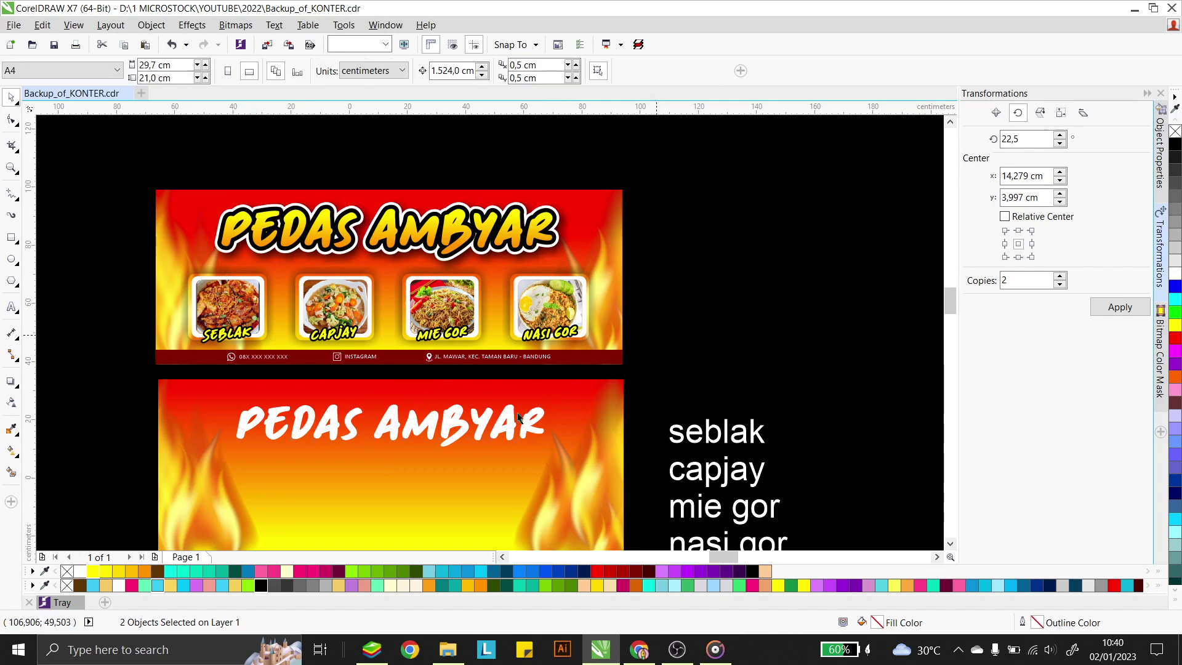
pyautogui.press('Escape')
pyautogui.click(547, 402)
pyautogui.moveTo(550, 399); pyautogui.dragTo(568, 397)
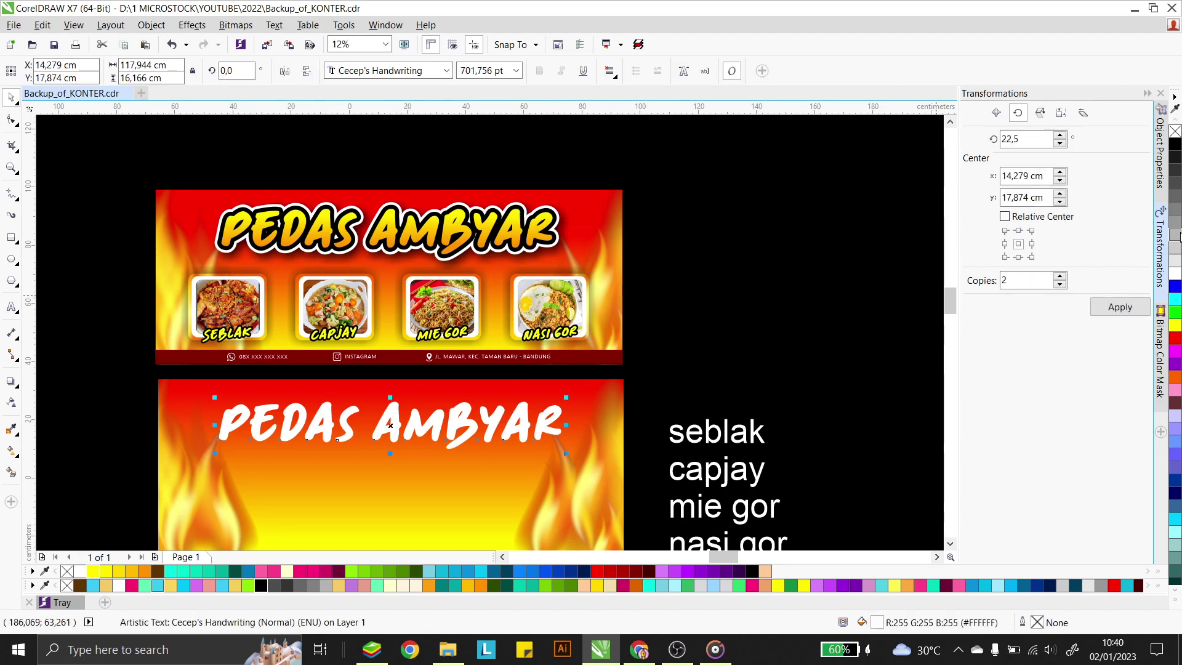
# Give the title a black outline and a vertical gradient fill running from yellow at its top to orange at its bottom
pyautogui.rightClick(1176, 144)
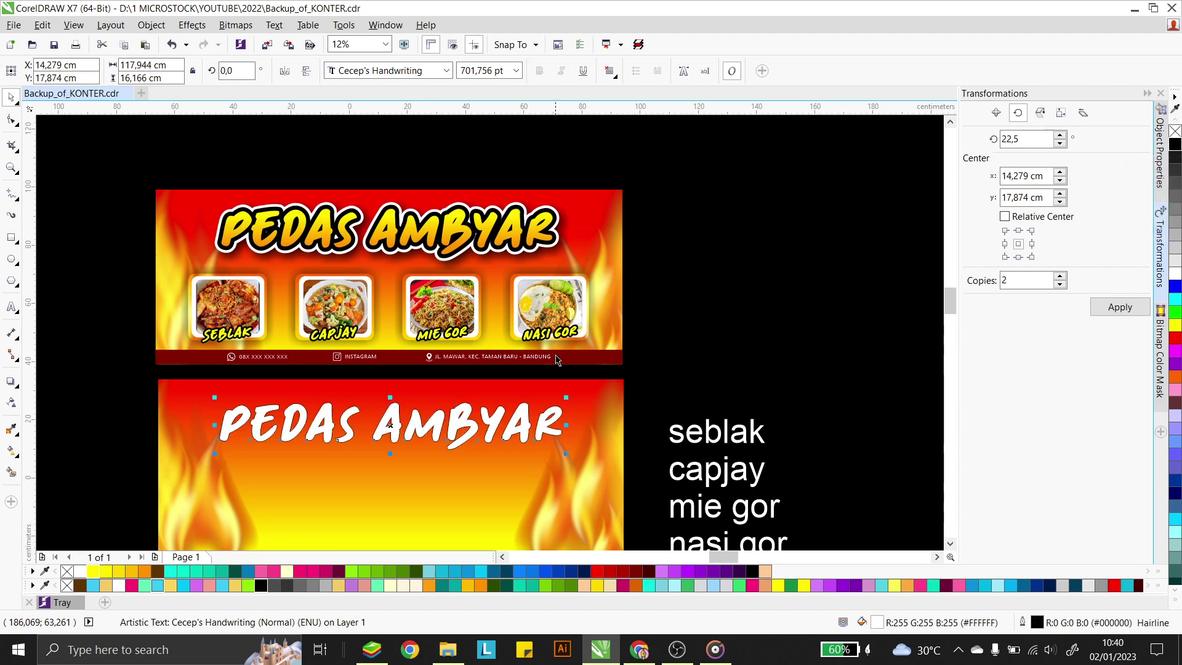
pyautogui.click(11, 452)
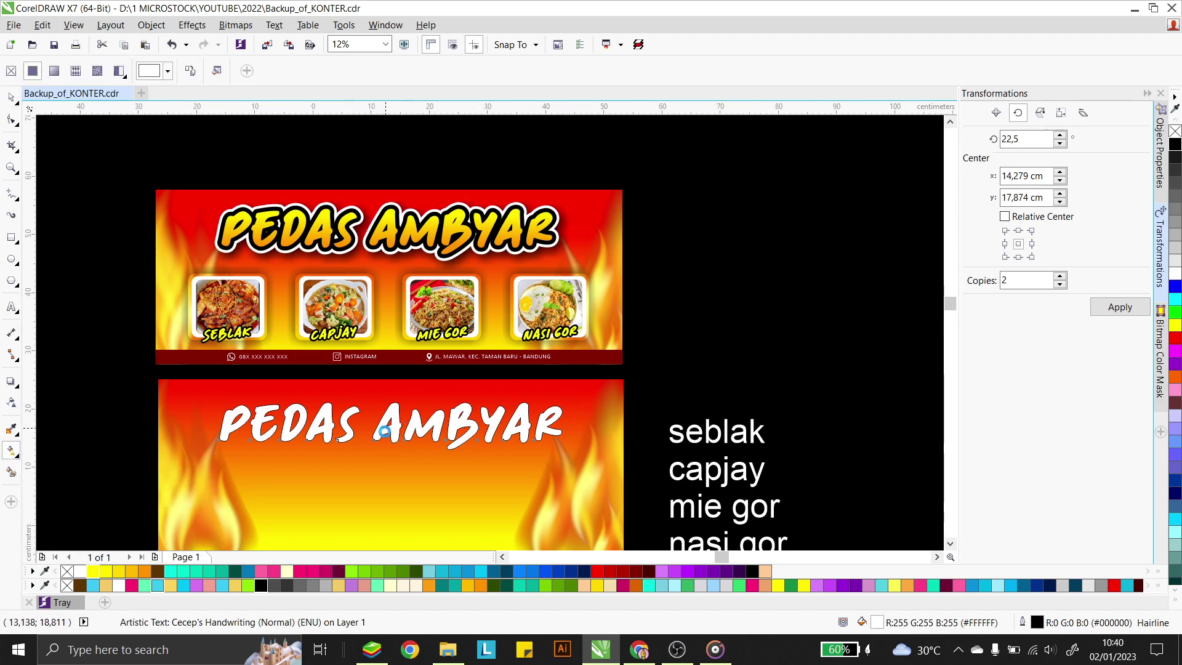
pyautogui.scroll(1, 390, 425)
pyautogui.moveTo(401, 383); pyautogui.dragTo(401, 453)
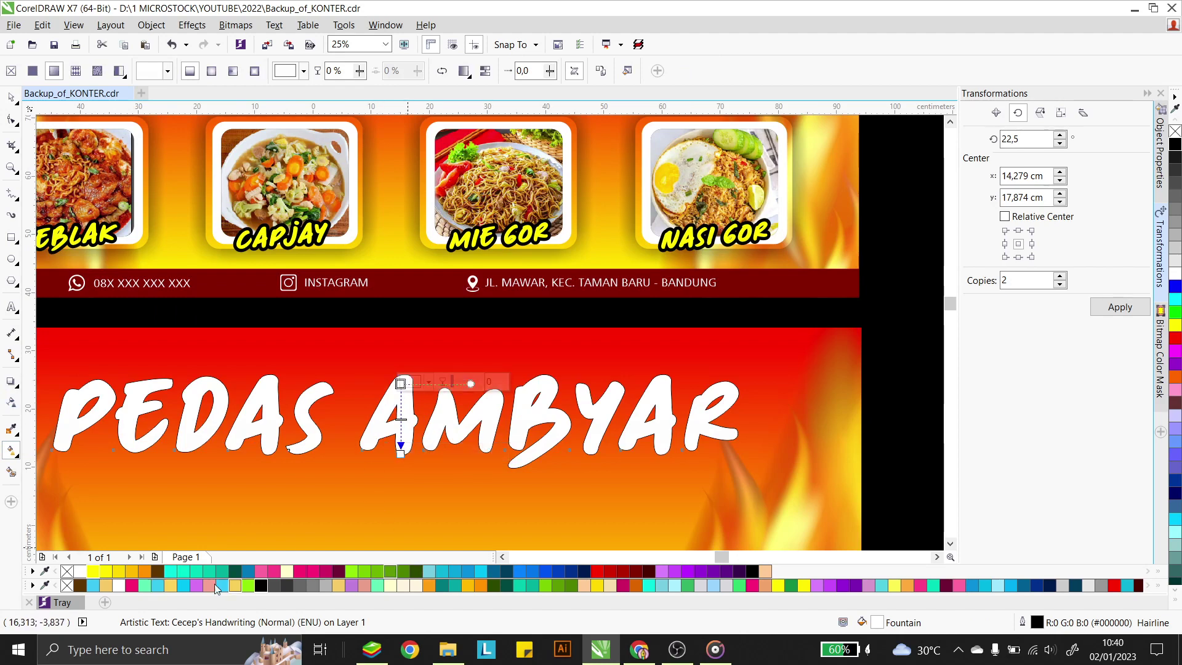
pyautogui.click(92, 571)
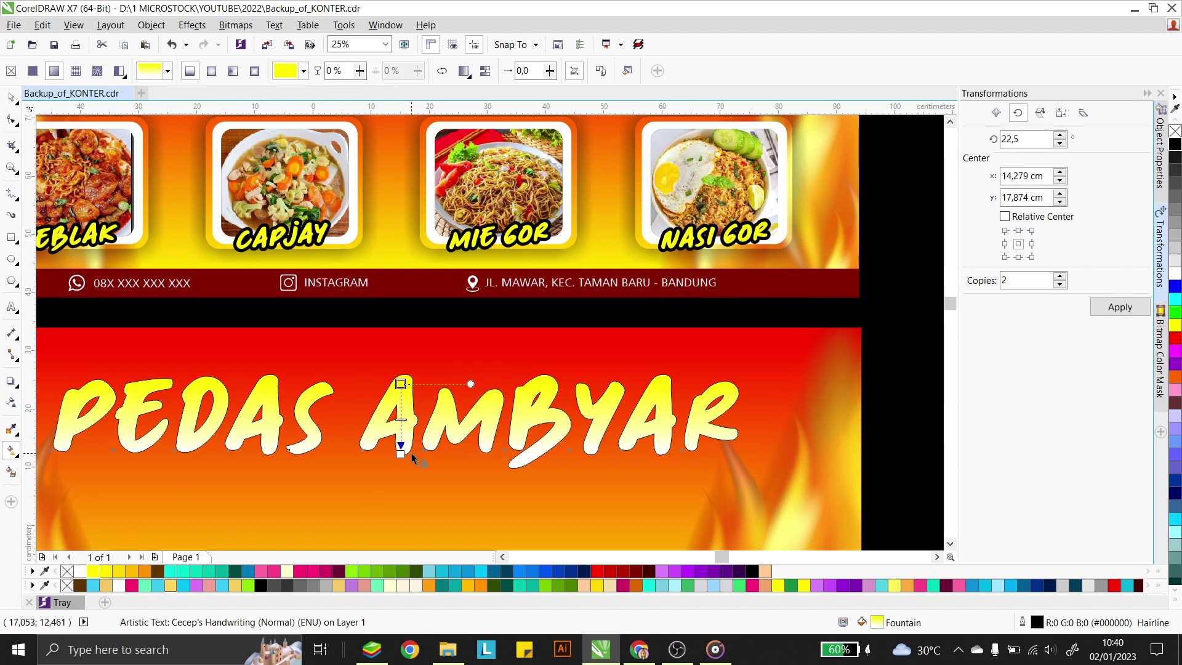
pyautogui.moveTo(146, 571); pyautogui.dragTo(401, 454)
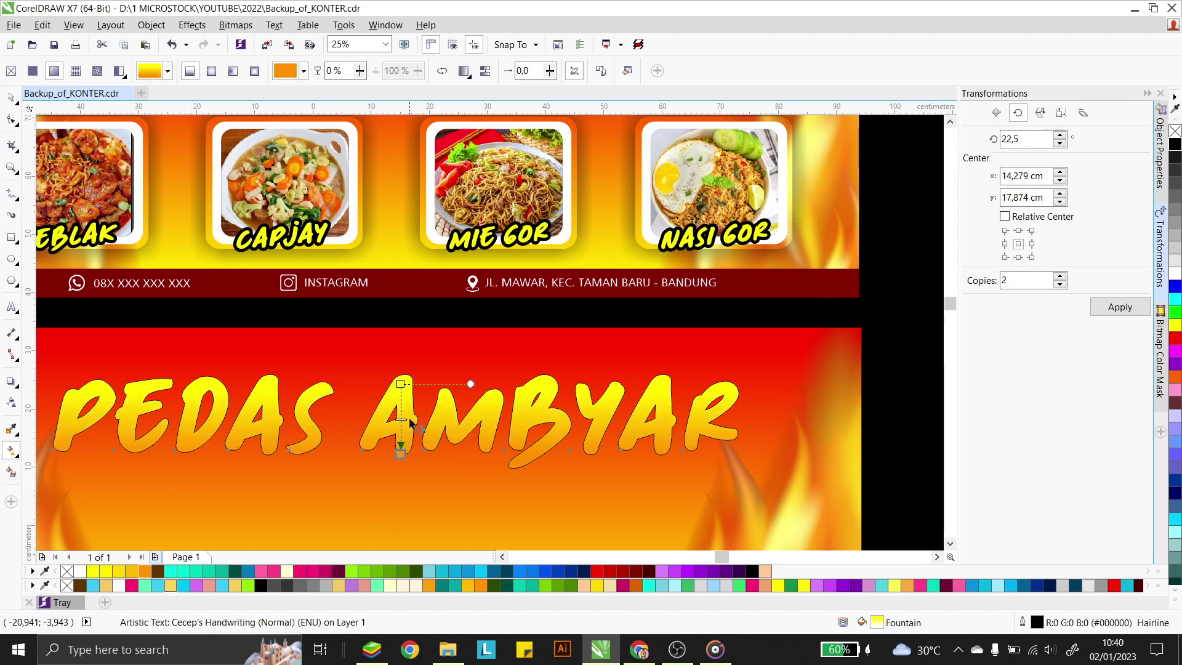
pyautogui.click(11, 98)
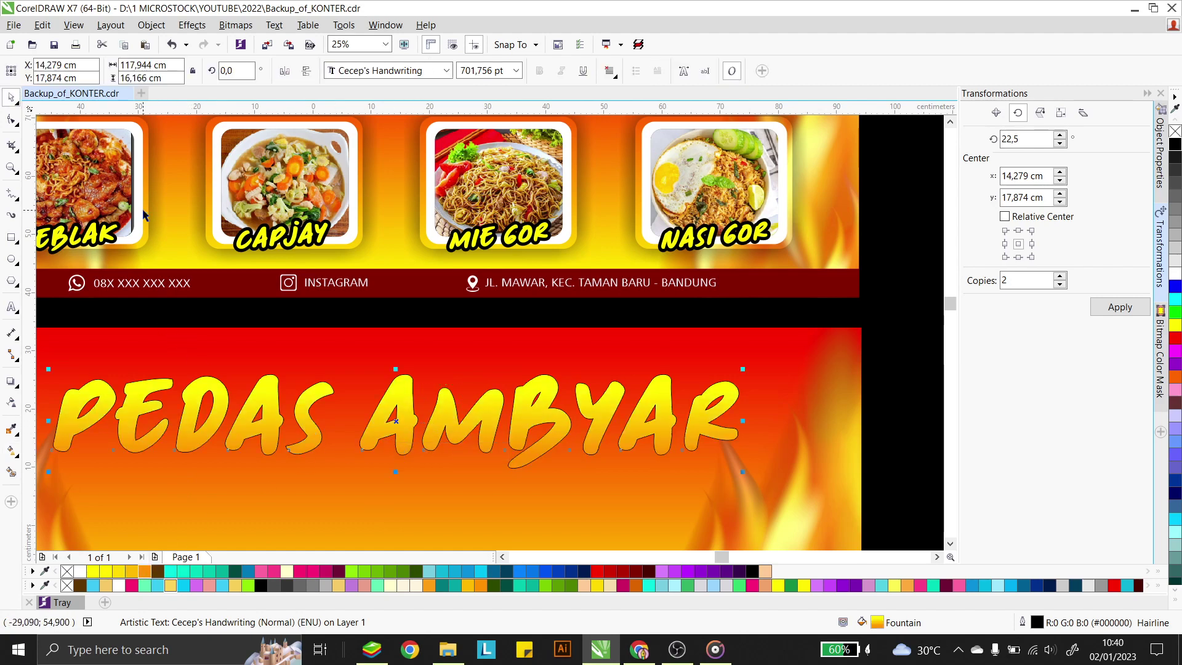
# Set the title's outline to 2 cm wide with rounded corners, placed behind the fill and scaling with the object
pyautogui.doubleClick(1038, 623)
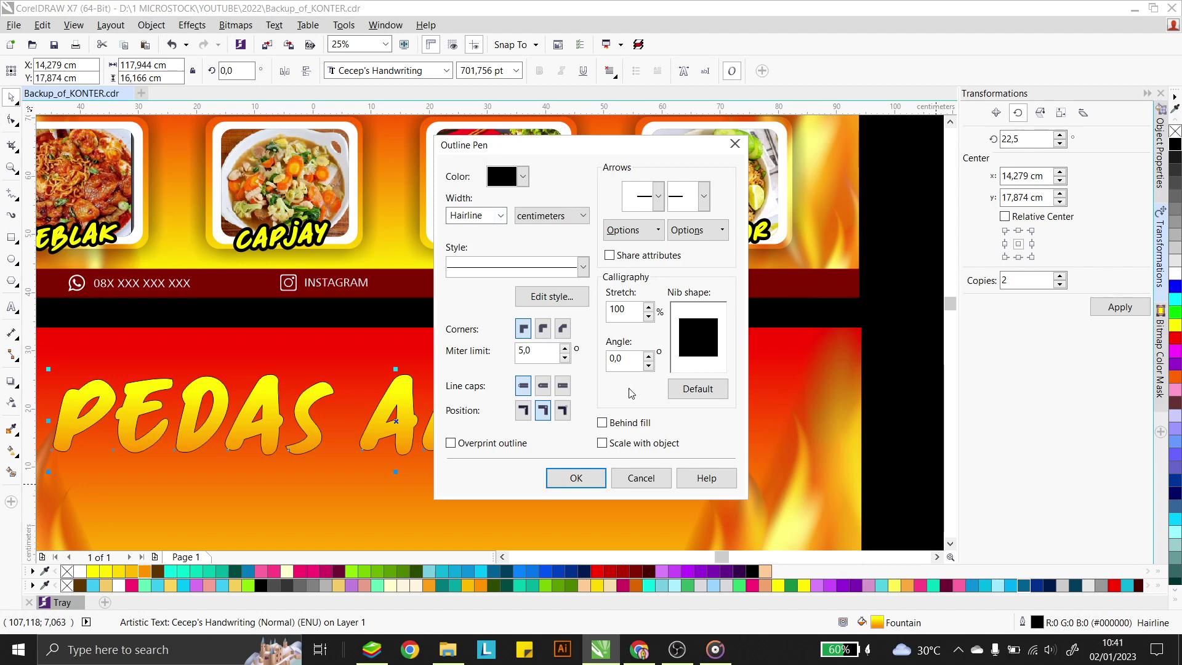
pyautogui.click(500, 215)
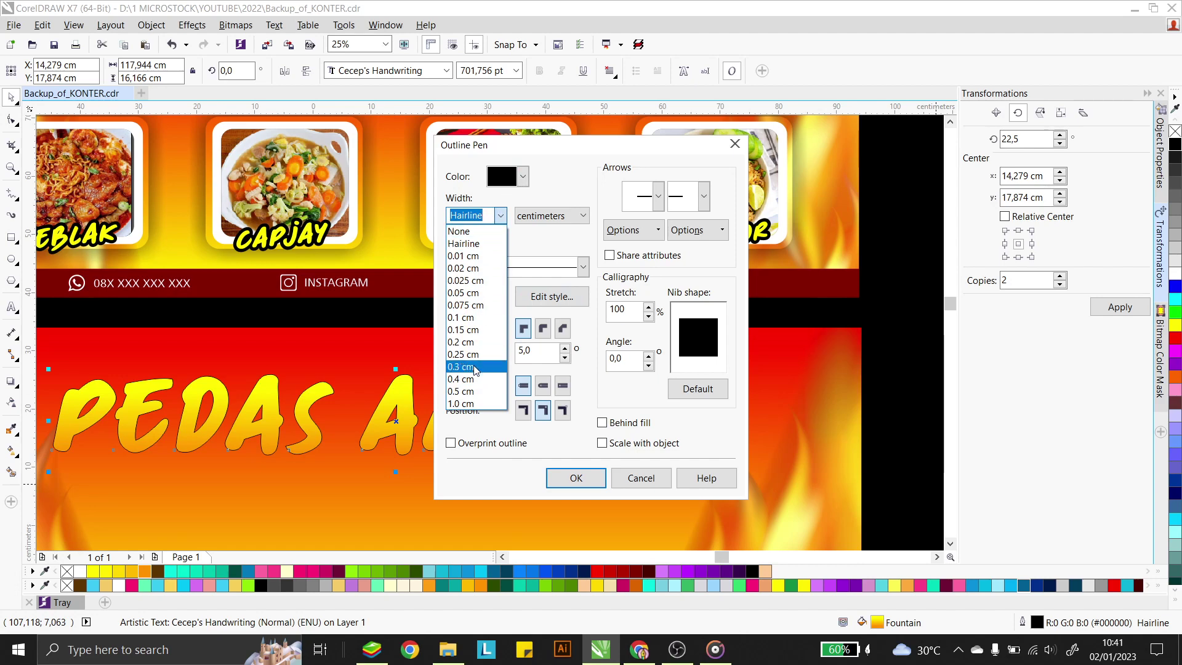
pyautogui.click(462, 403)
pyautogui.write('2')
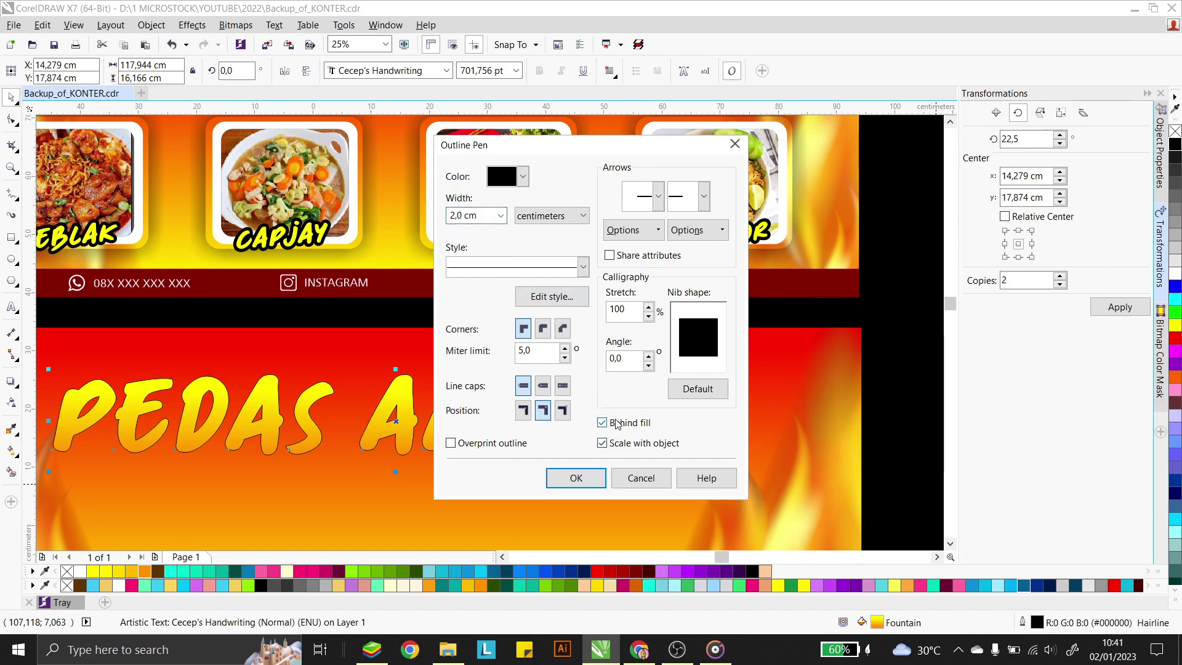
pyautogui.click(543, 328)
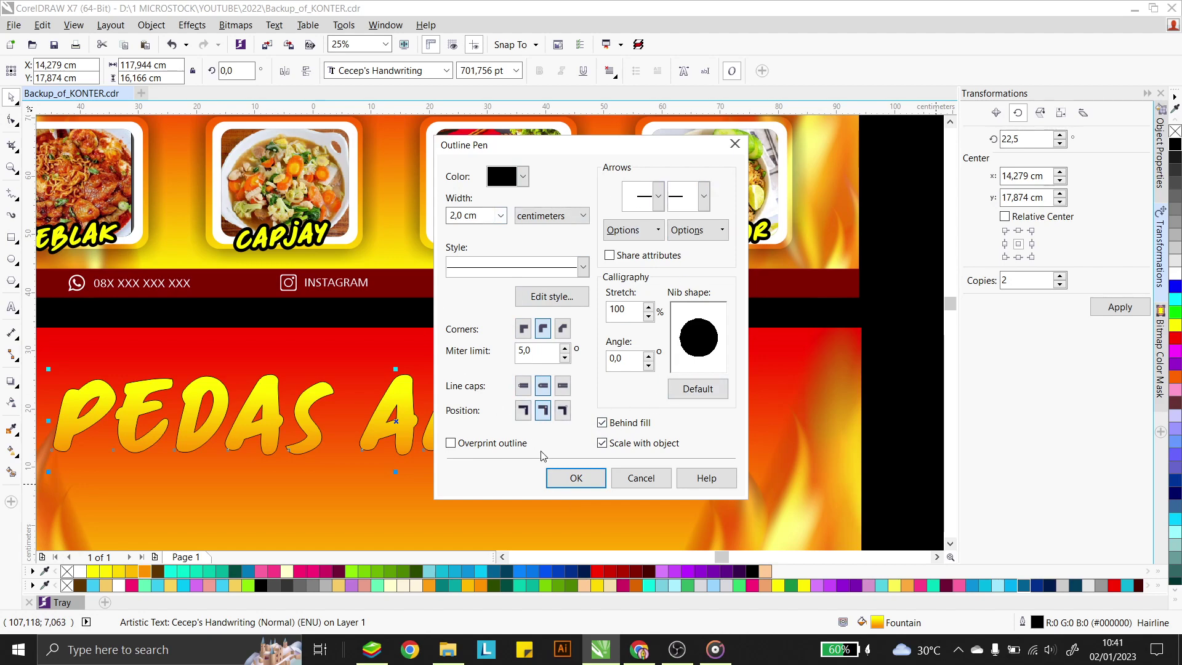
pyautogui.click(569, 474)
pyautogui.scroll(-2, 590, 395)
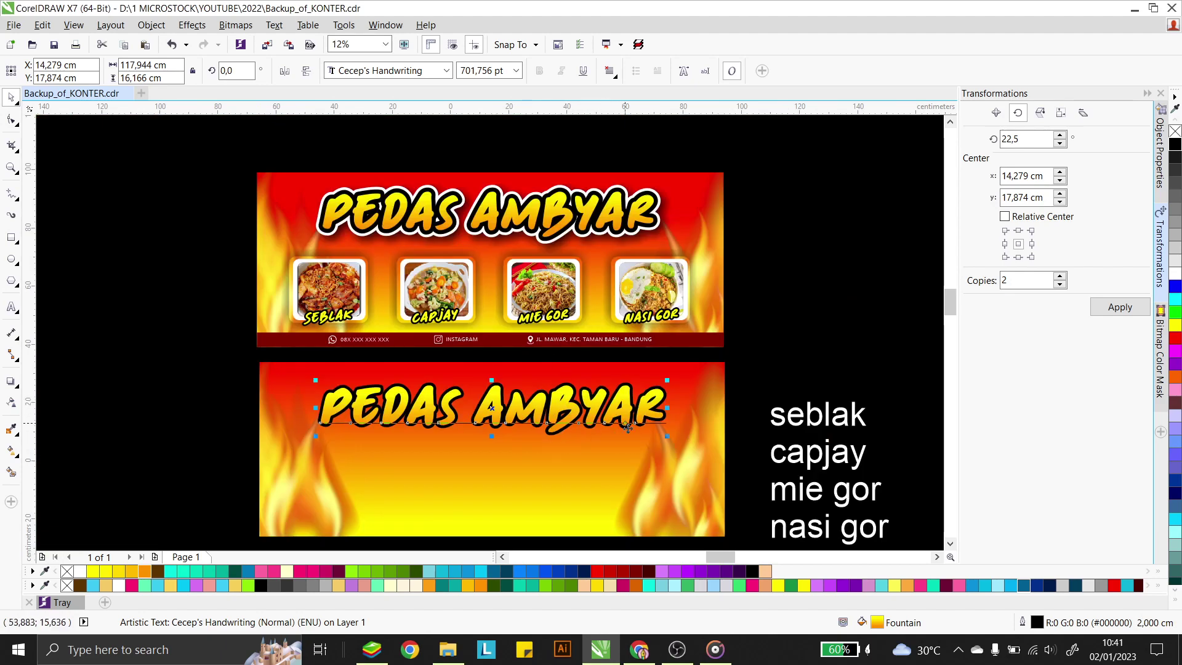
# Widen the title's black outline to 3 cm
pyautogui.doubleClick(1040, 621)
pyautogui.click(478, 216)
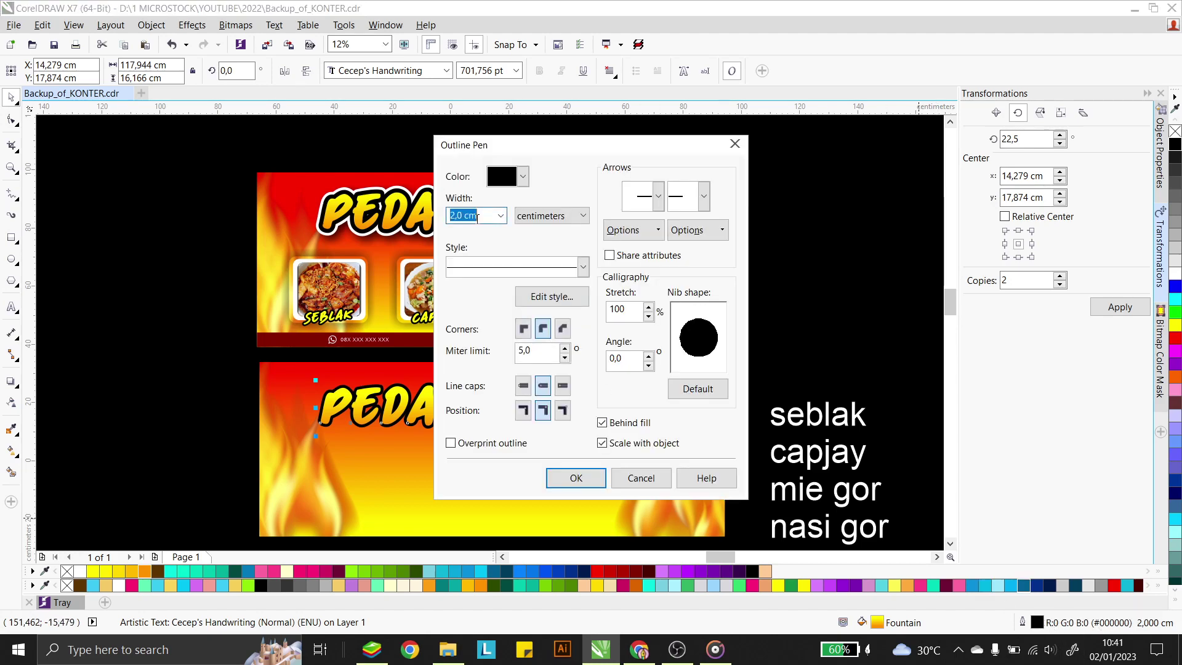
pyautogui.write('3')
pyautogui.click(550, 471)
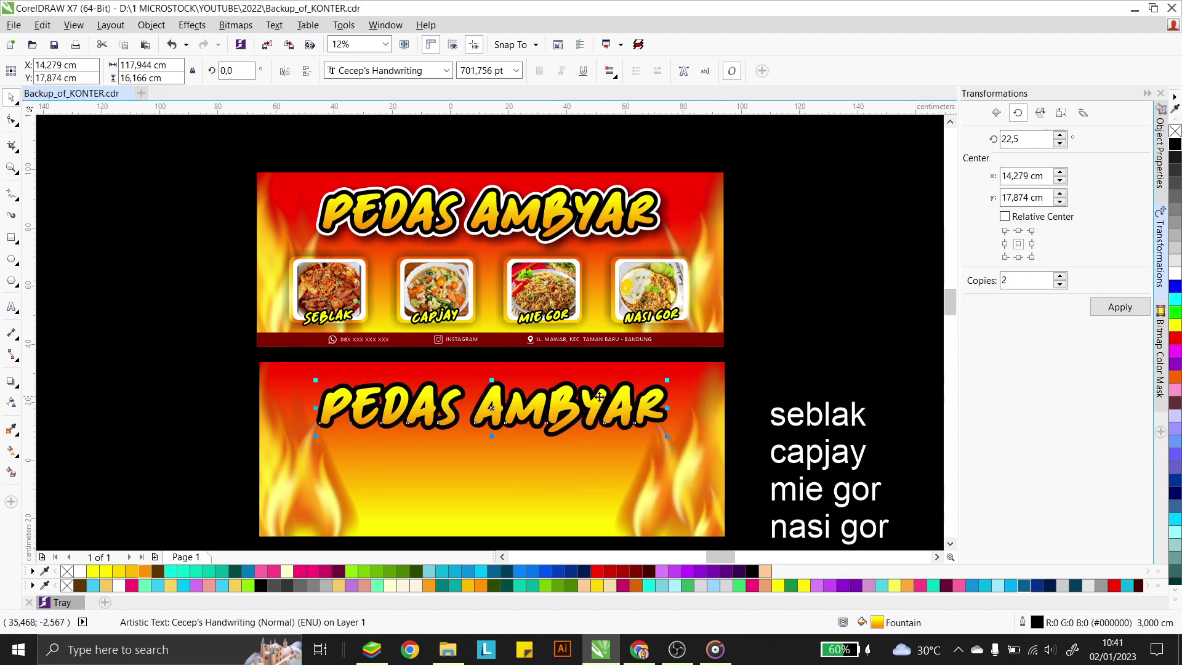
# Duplicate the title slightly below itself and give the original a white outline 5 cm wide
pyautogui.moveTo(562, 407); pyautogui.dragTo(554, 456)
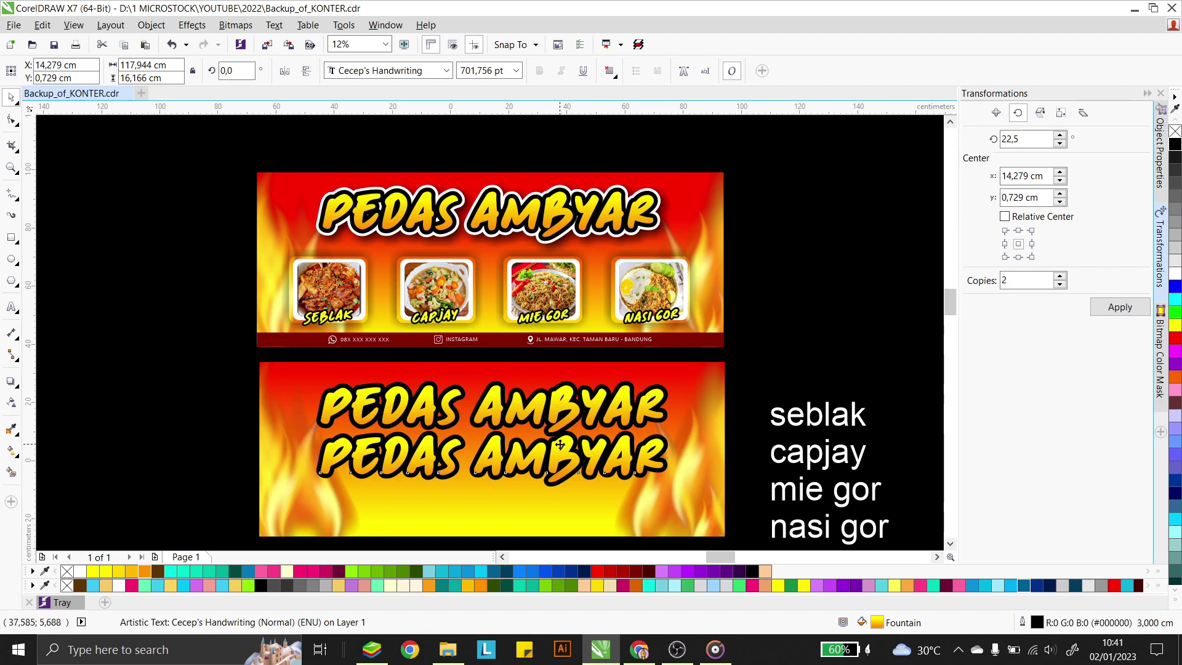
pyautogui.moveTo(565, 423); pyautogui.dragTo(569, 400)
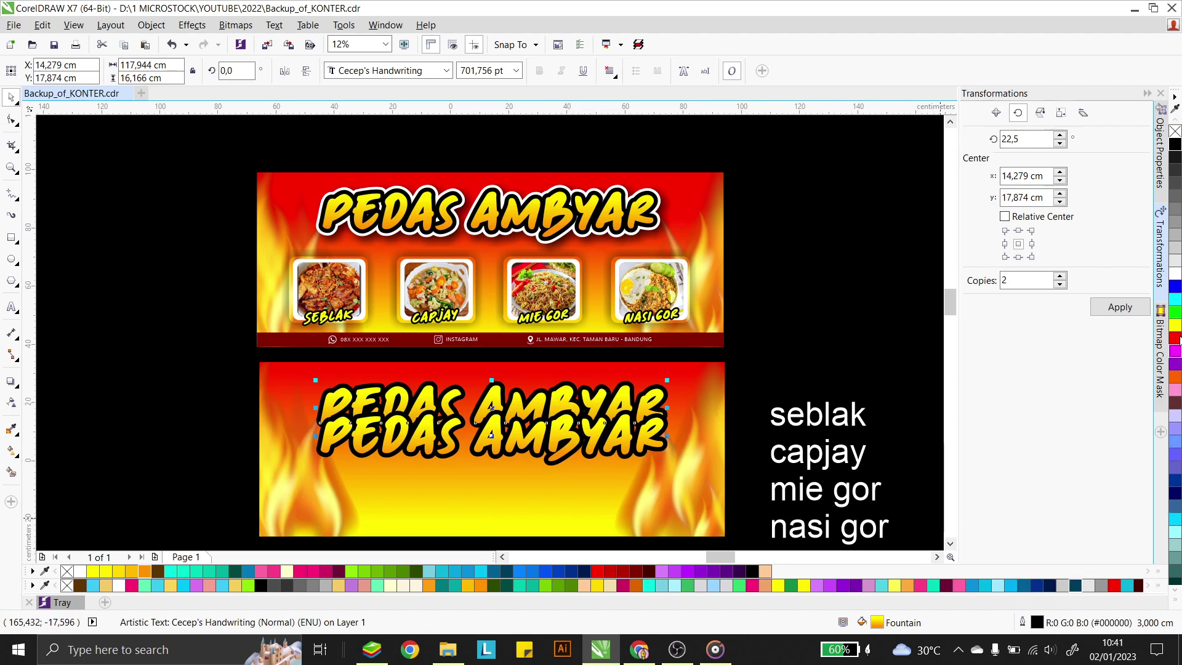
pyautogui.click(1175, 271)
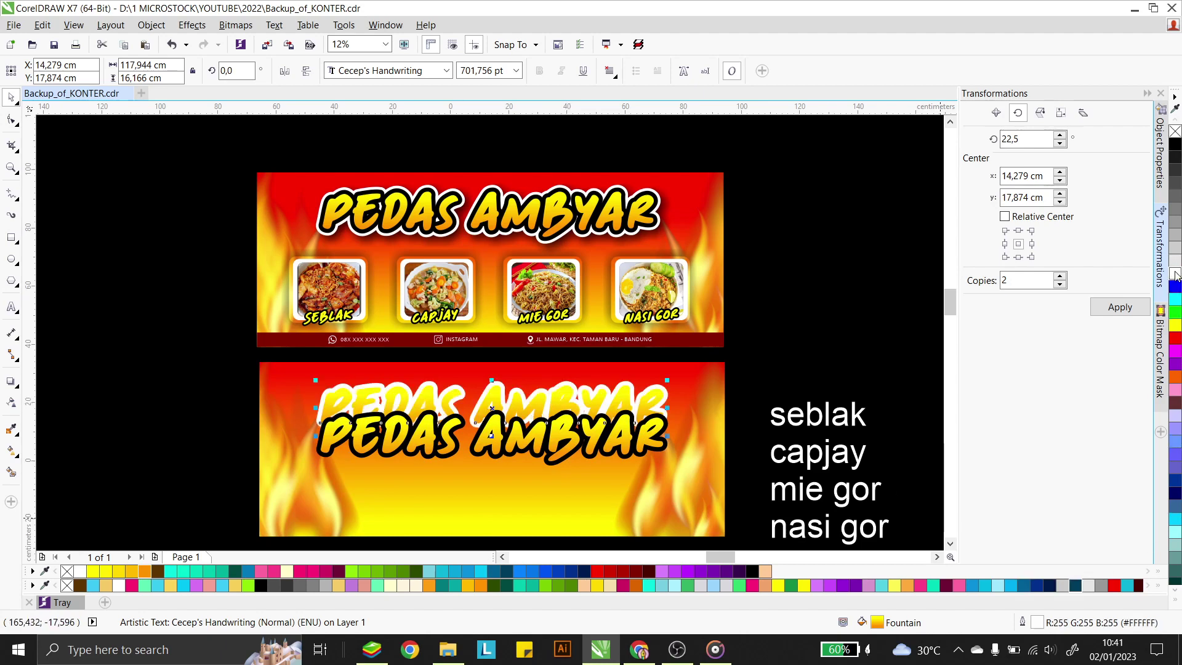
pyautogui.doubleClick(1038, 626)
pyautogui.moveTo(478, 214); pyautogui.dragTo(445, 217)
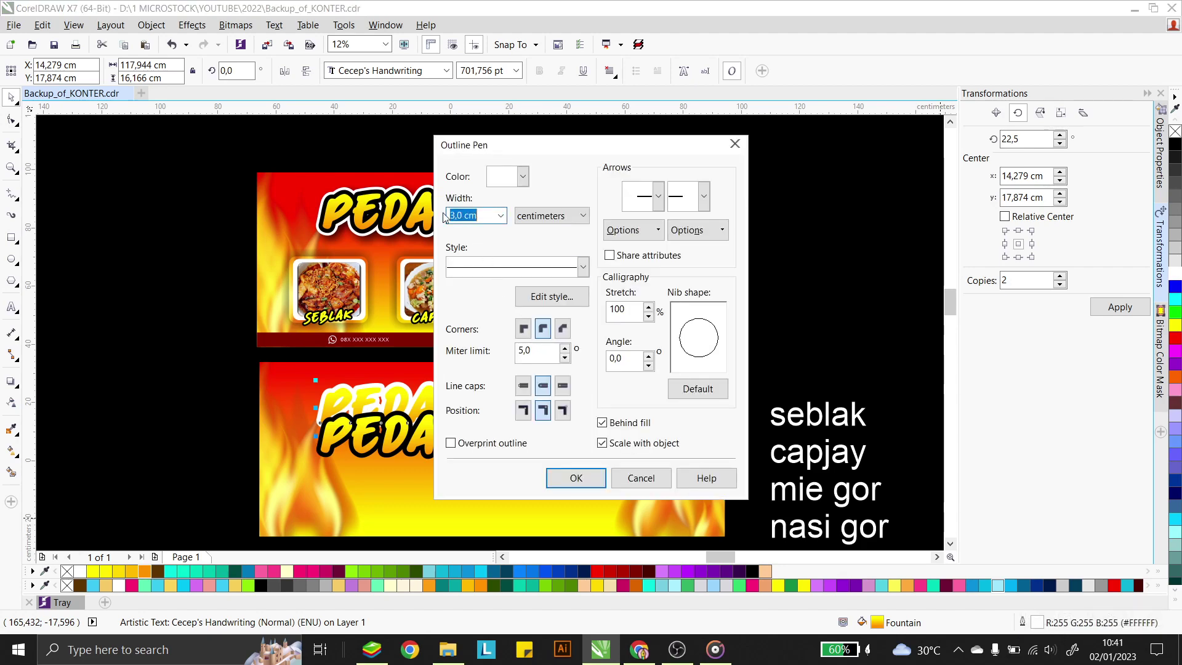
pyautogui.write('5')
pyautogui.click(590, 473)
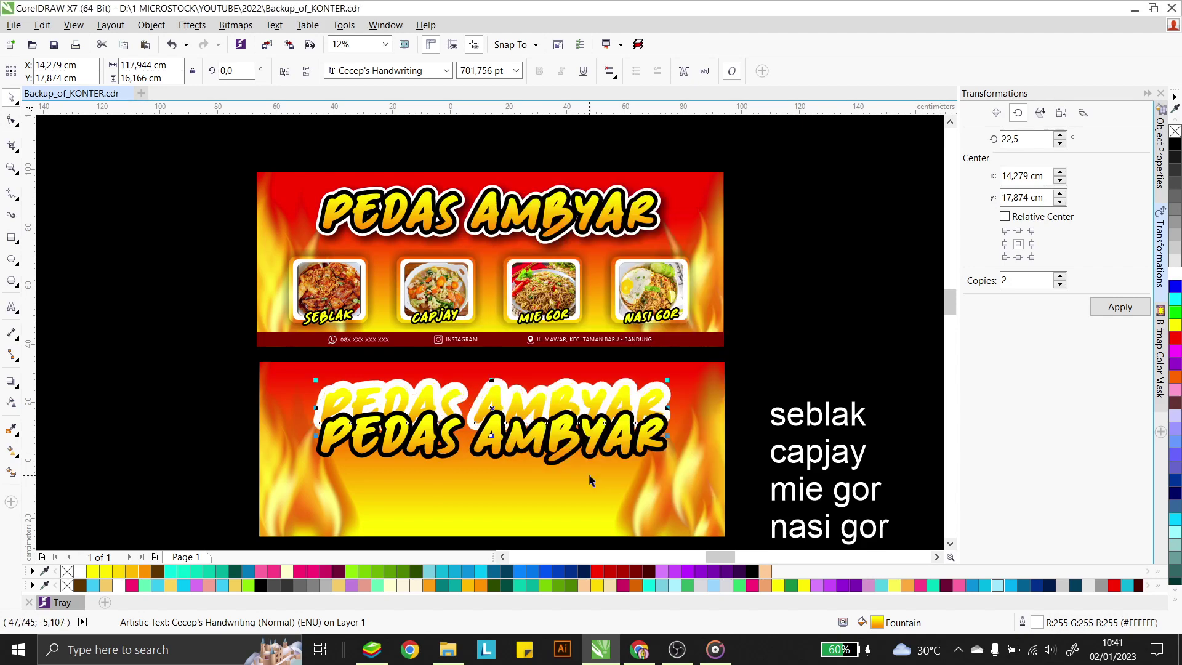
# Align the black-outlined title centrally on the white-outlined one and move the stacked pair to the upper part of the gradient rectangle
pyautogui.click(809, 309)
pyautogui.moveTo(646, 435); pyautogui.dragTo(649, 463)
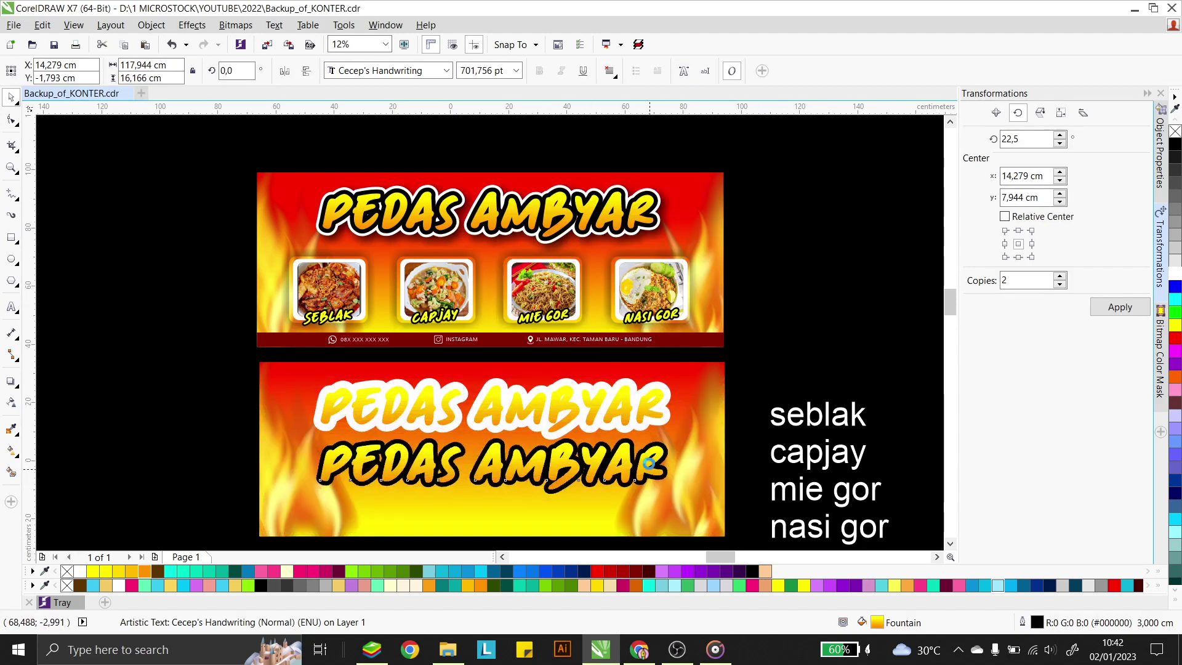
pyautogui.click(784, 343)
pyautogui.click(601, 410)
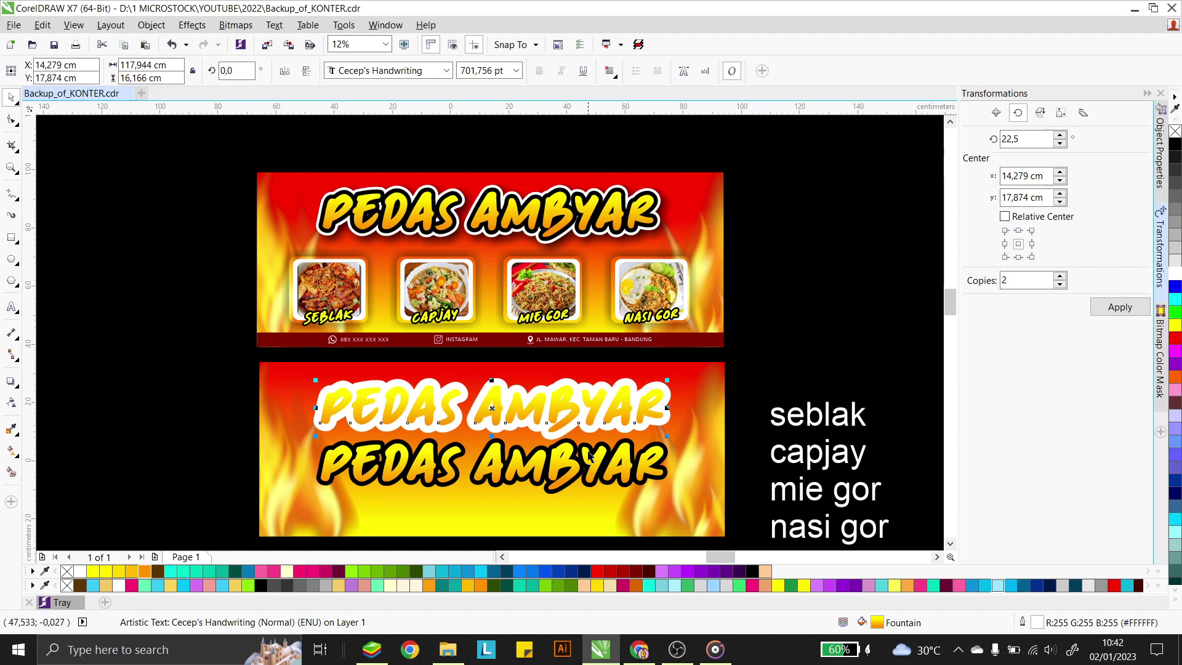
pyautogui.click(765, 377)
pyautogui.click(569, 423)
pyautogui.keyDown('shift'); pyautogui.click(601, 471); pyautogui.keyUp('shift')
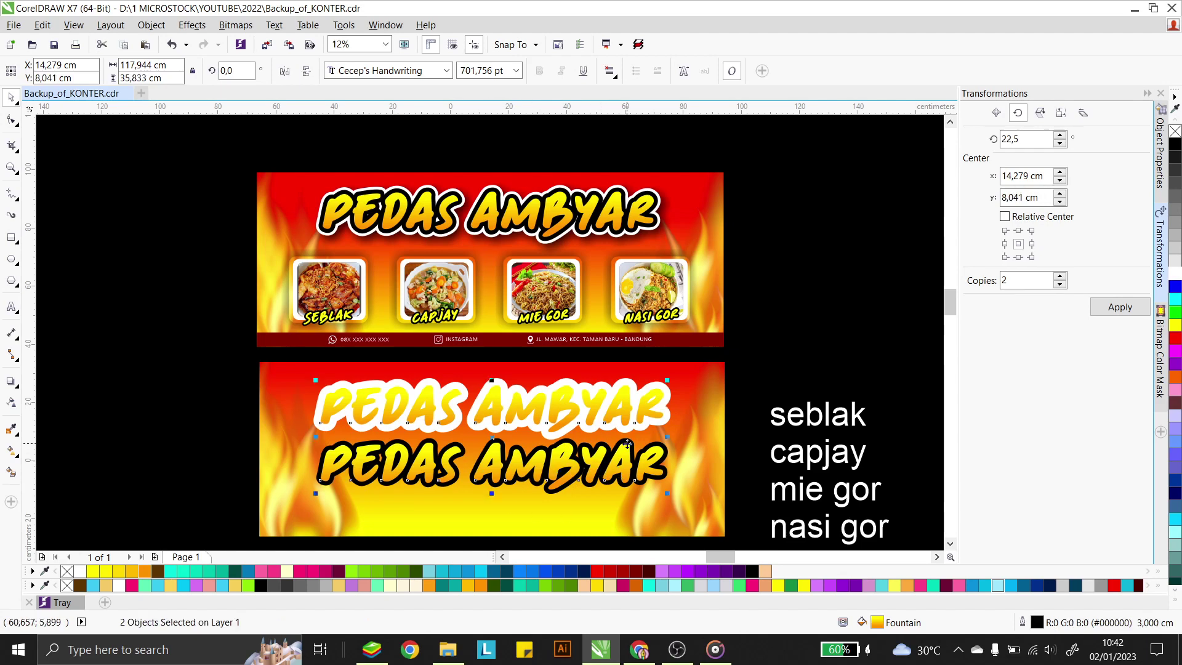
pyautogui.press('c')
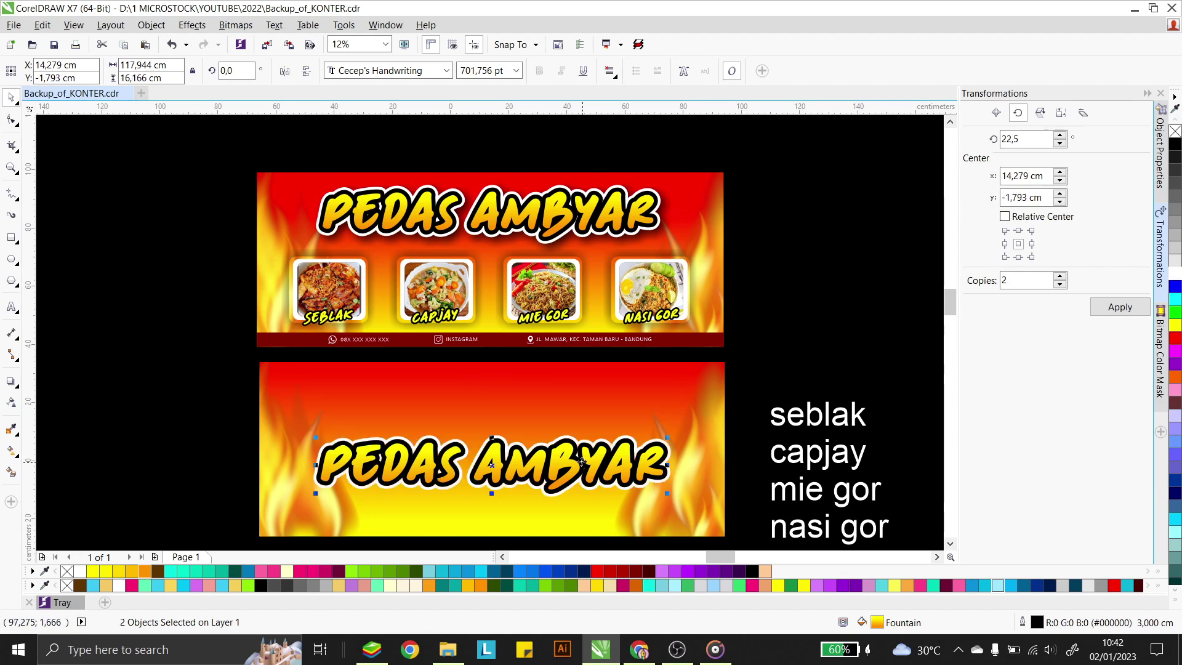
pyautogui.moveTo(580, 462); pyautogui.dragTo(584, 406)
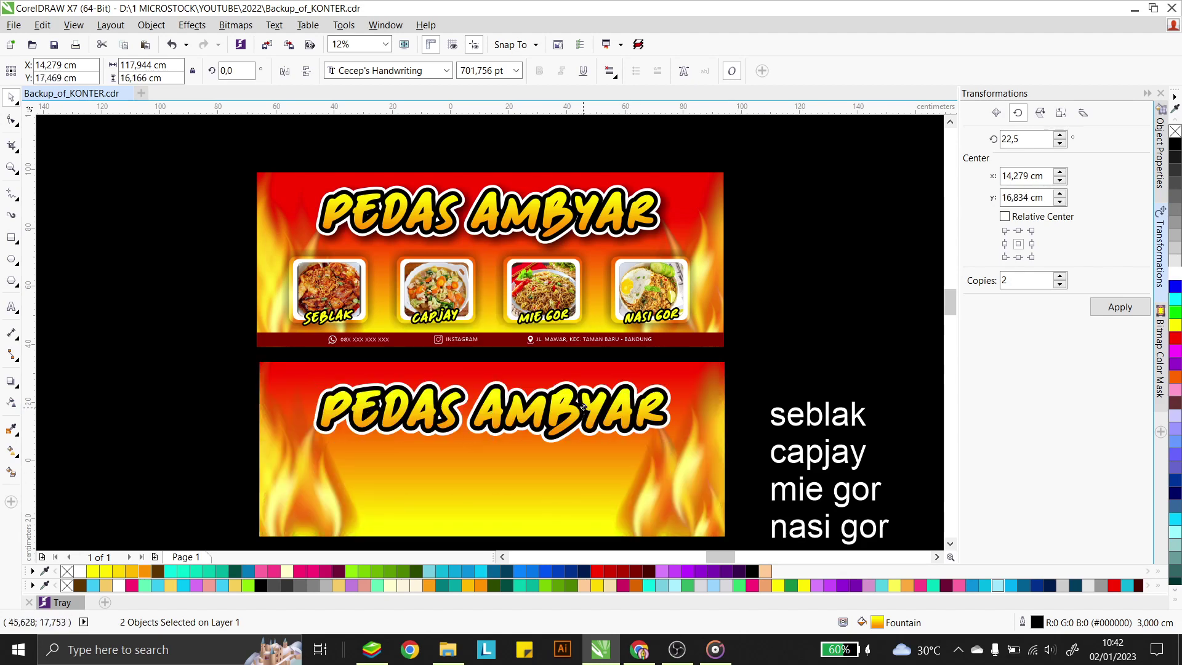
pyautogui.click(812, 343)
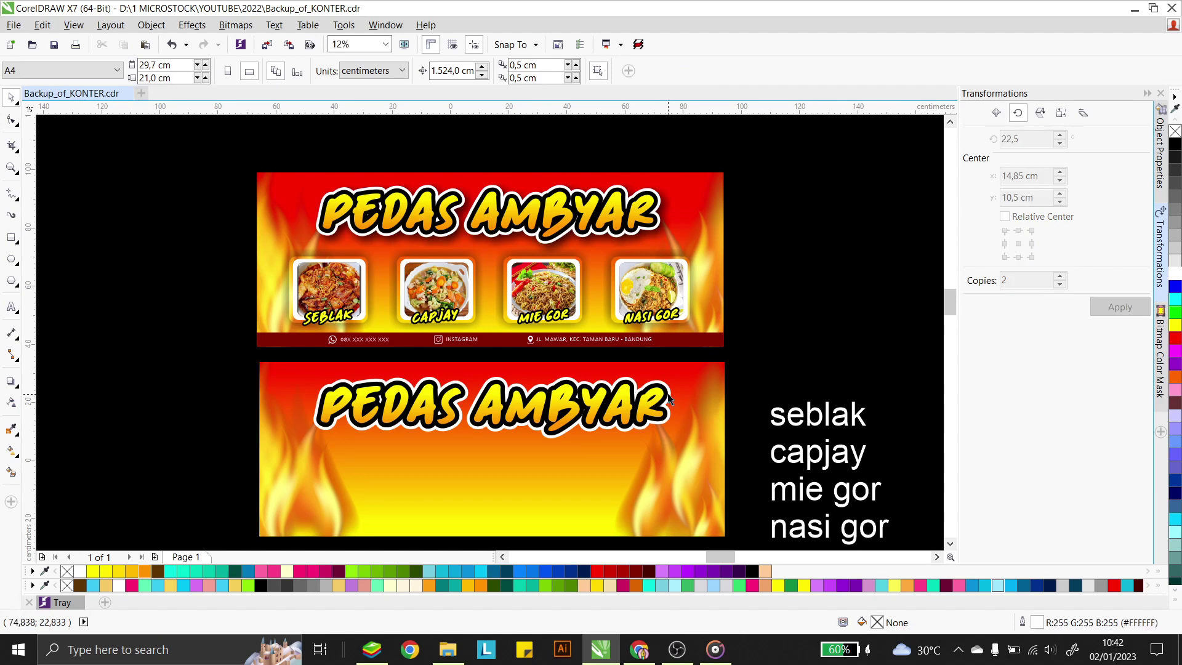
# Apply a Flat Bottom Right drop shadow to the white-outlined PEDAS AMBYAR title
pyautogui.scroll(2, 670, 400)
pyautogui.scroll(1, 671, 397)
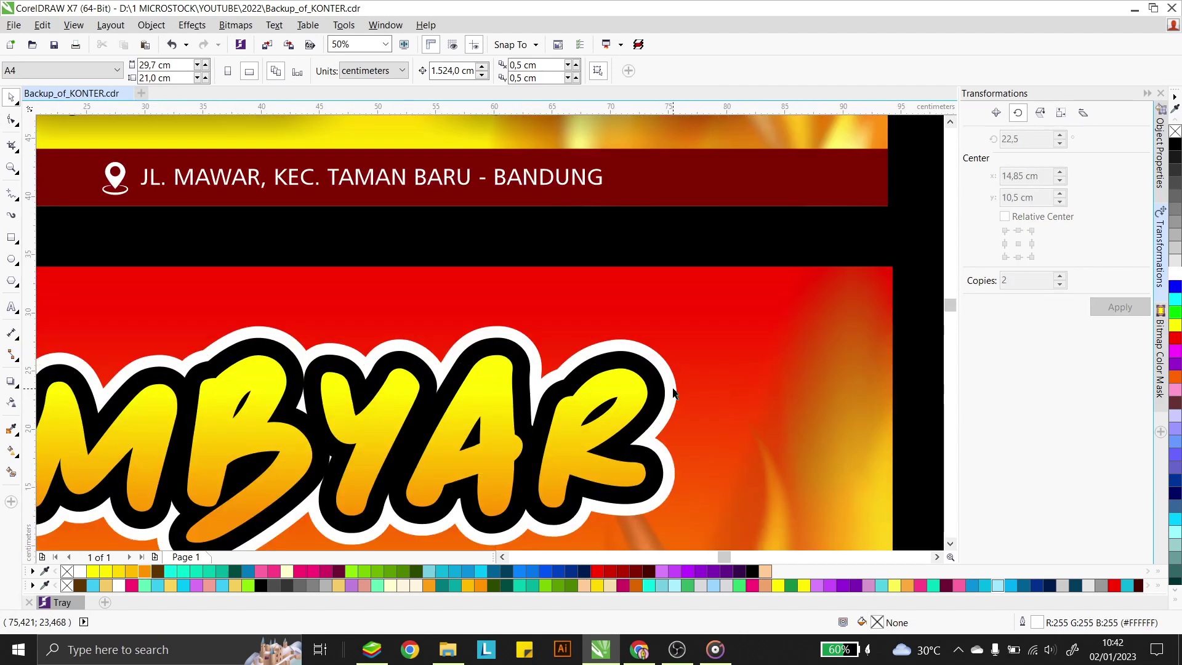
pyautogui.click(644, 349)
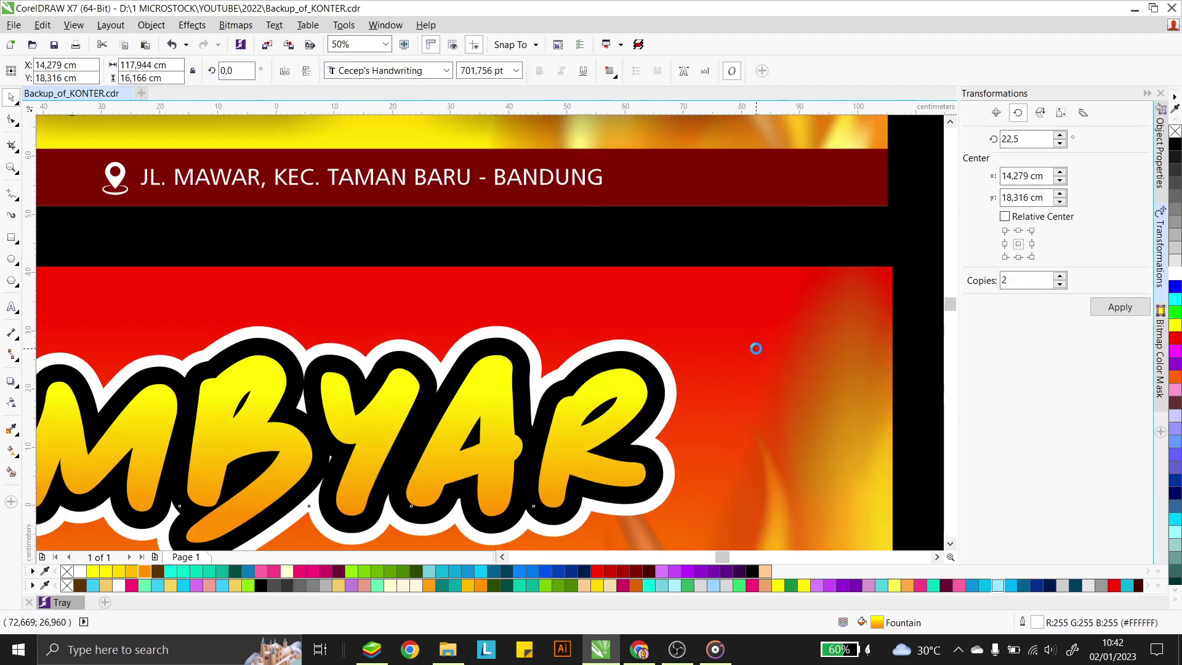
pyautogui.scroll(-1, 756, 348)
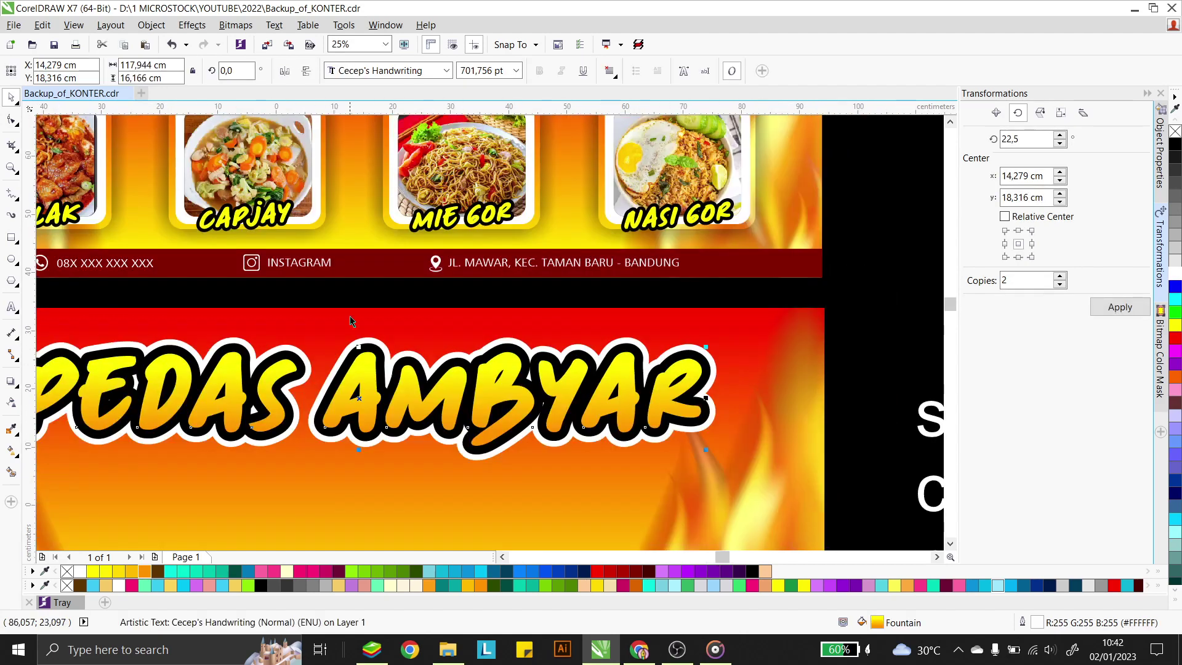
pyautogui.click(11, 382)
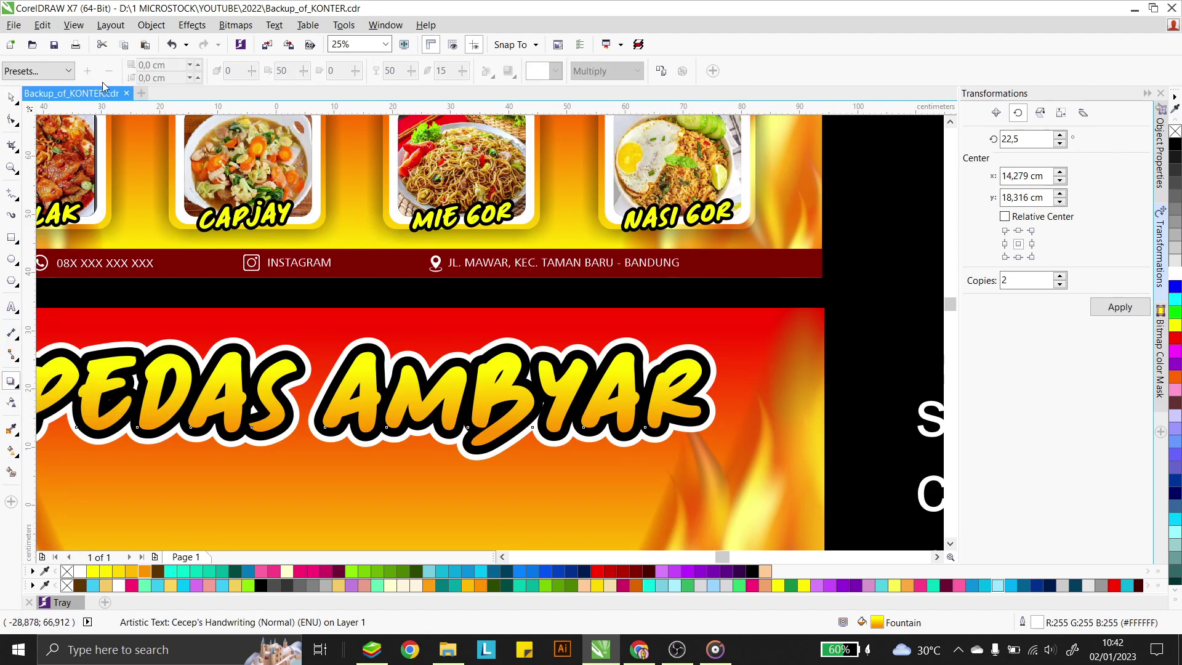
pyautogui.click(46, 71)
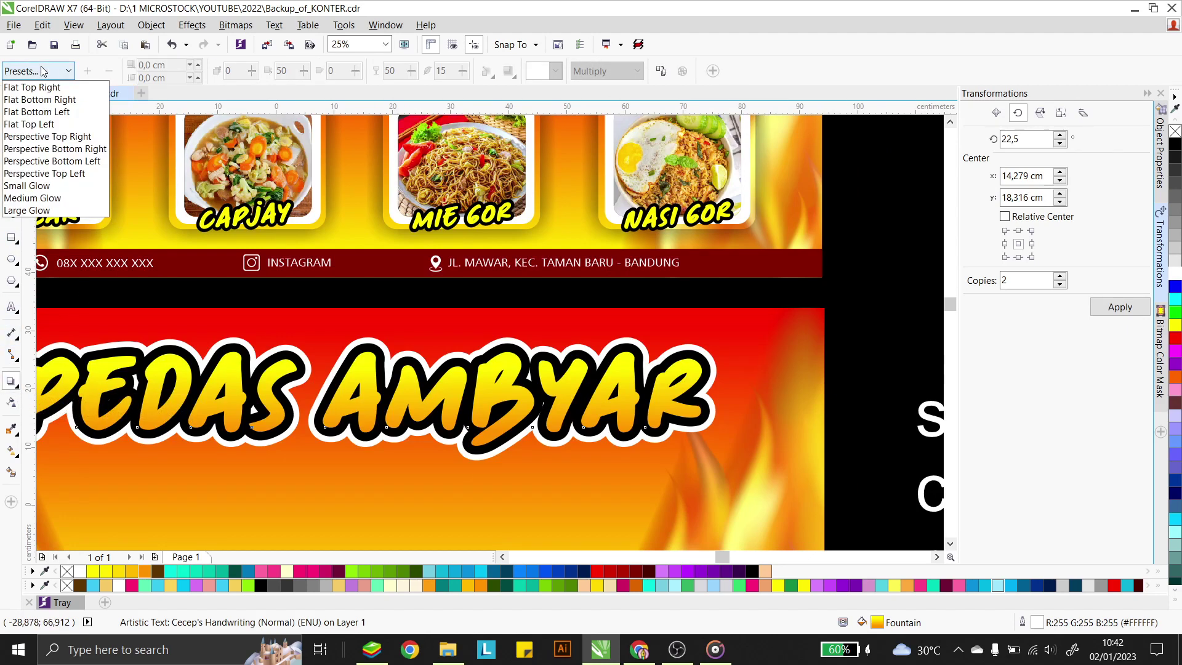
pyautogui.click(40, 100)
pyautogui.moveTo(358, 397); pyautogui.dragTo(435, 467)
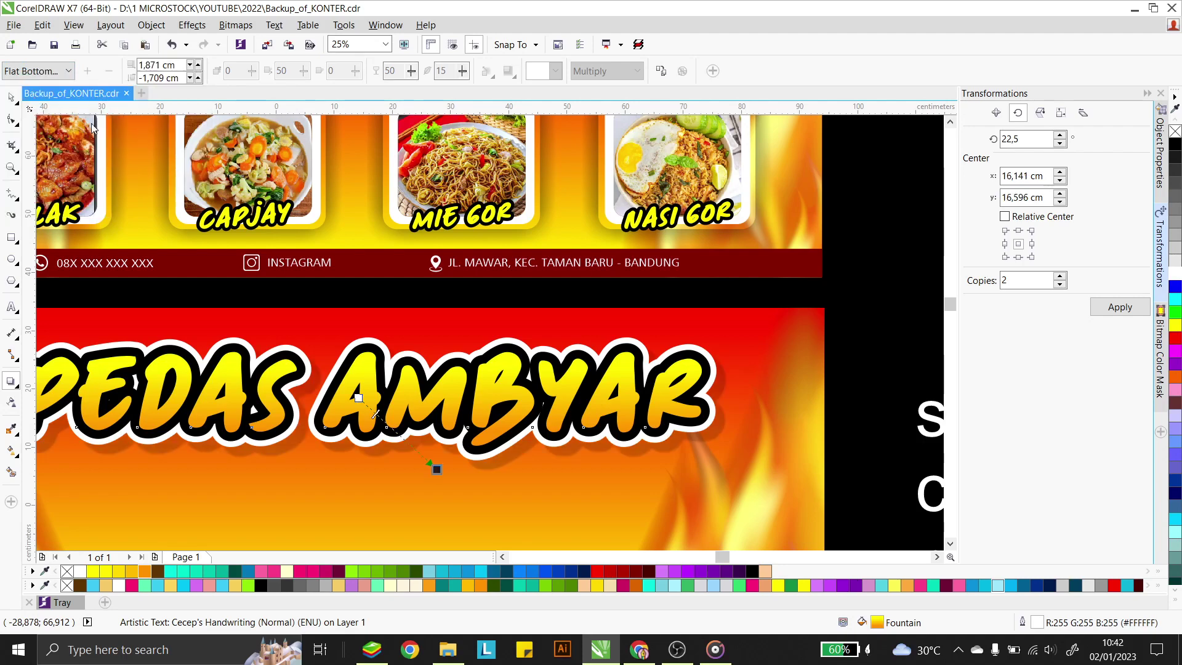
# Set the title's drop shadow to a feathering of 10 and an opacity of 66
pyautogui.doubleClick(451, 67)
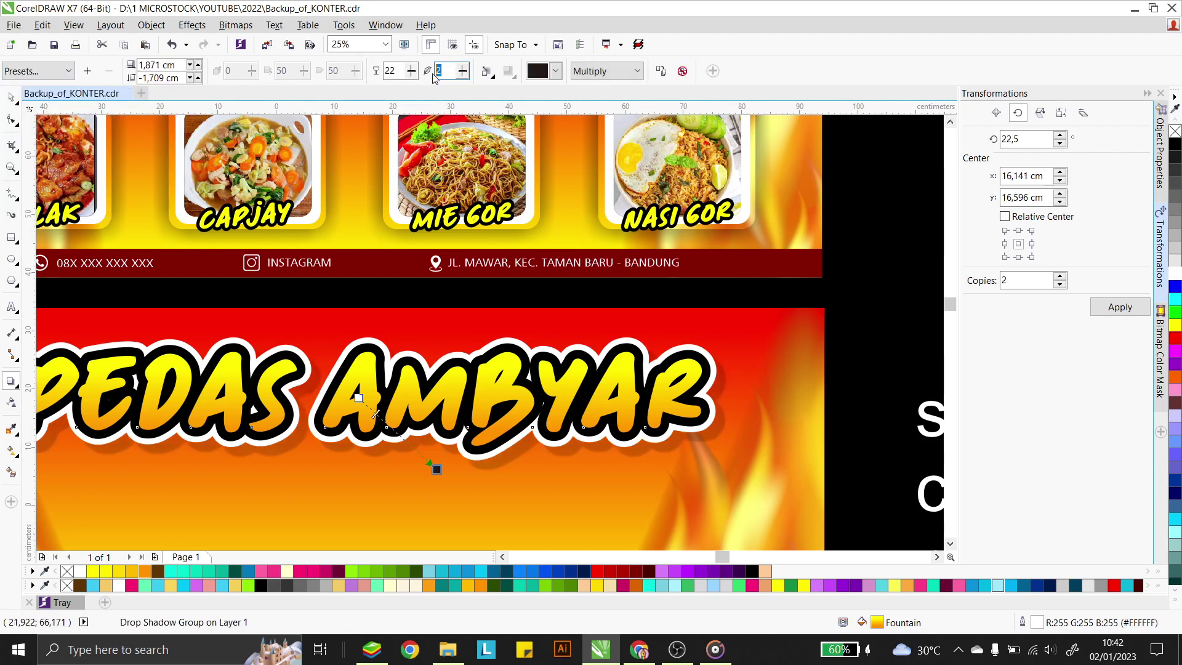
pyautogui.write('10')
pyautogui.click(397, 70)
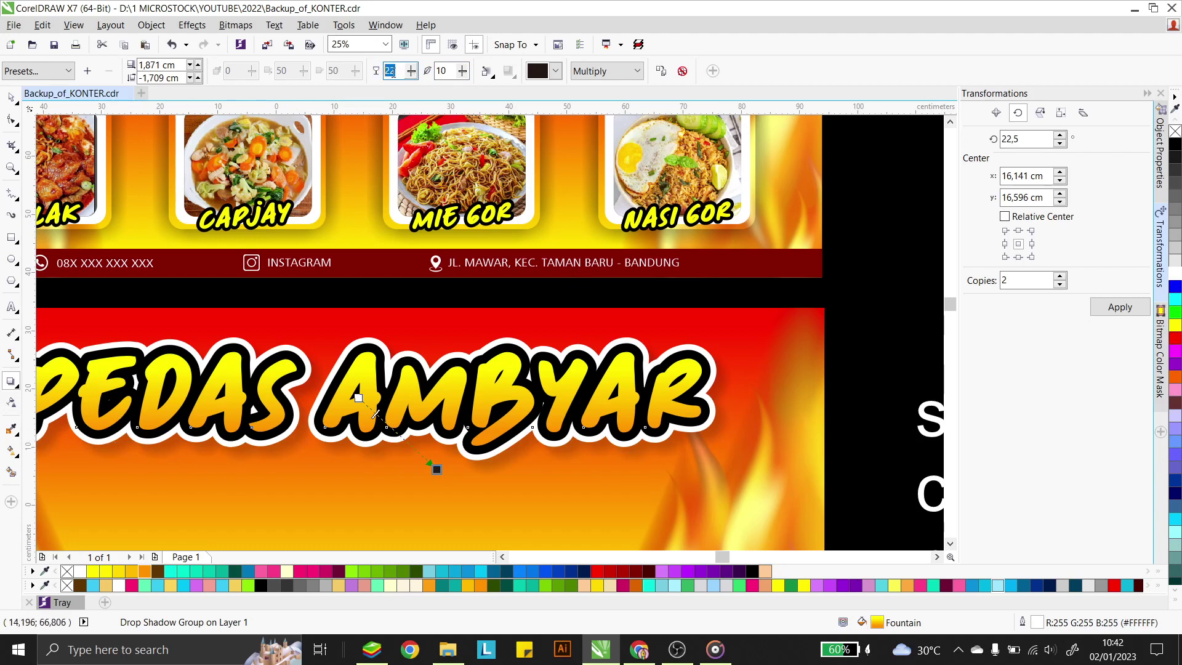
pyautogui.write('66')
pyautogui.press('Return')
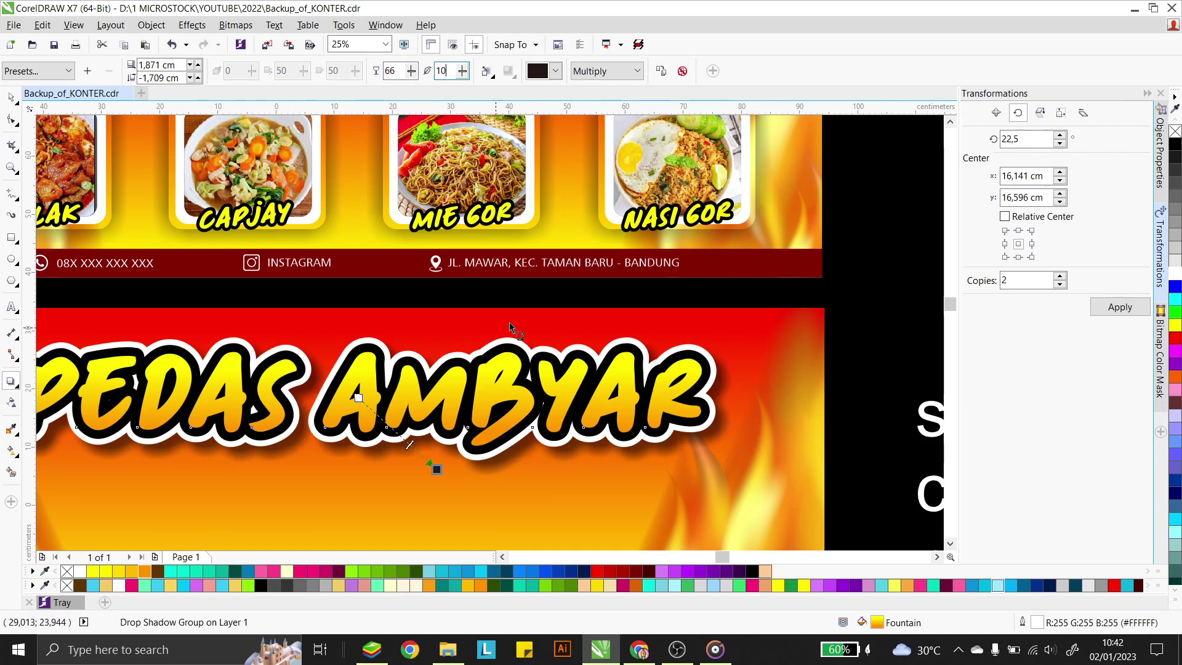
pyautogui.scroll(-1, 554, 329)
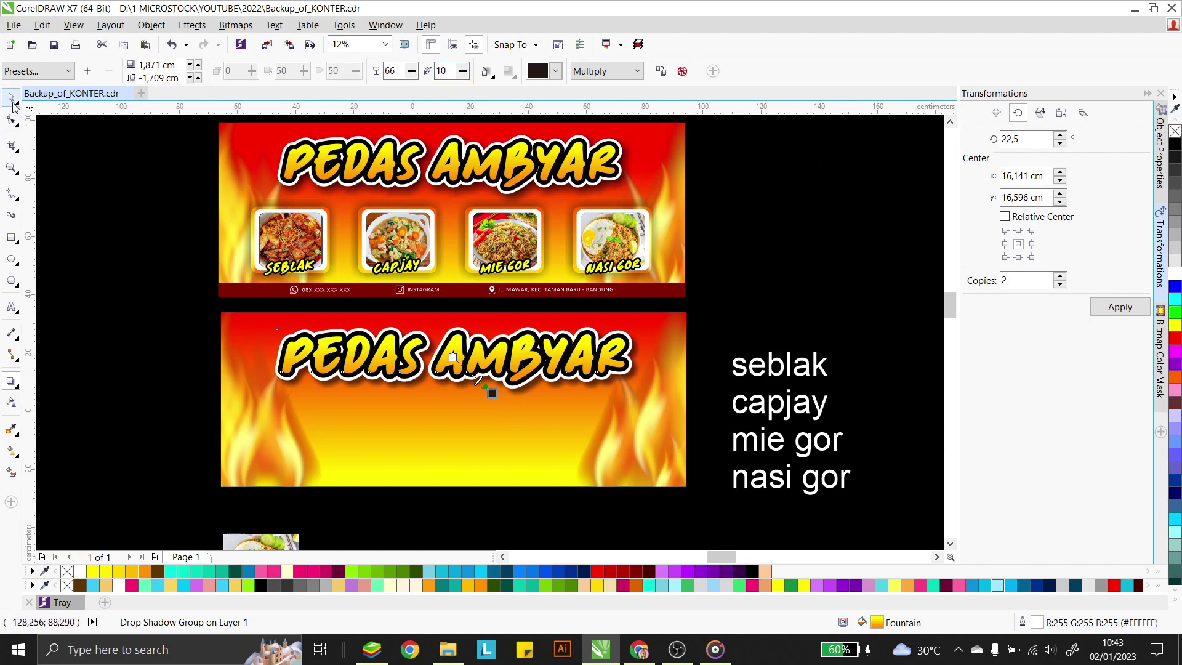
# Extend the background rectangle's red-to-yellow gradient so its yellow end lies just below the banner's lower edge
pyautogui.press('space')
pyautogui.click(414, 456)
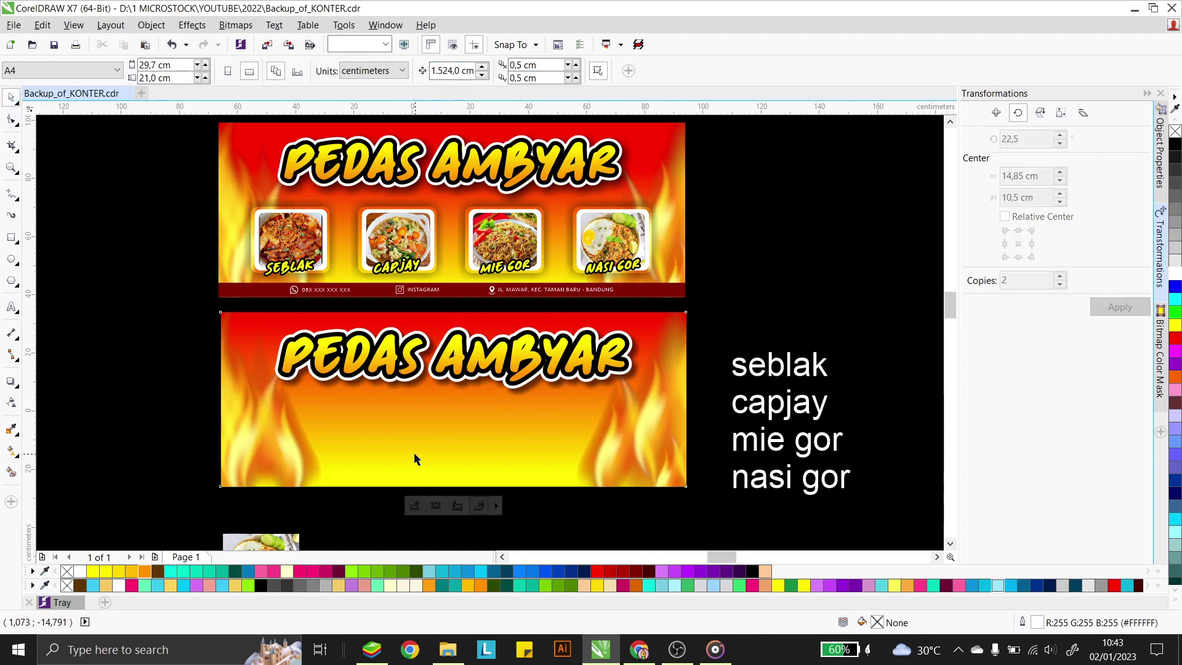
pyautogui.click(11, 453)
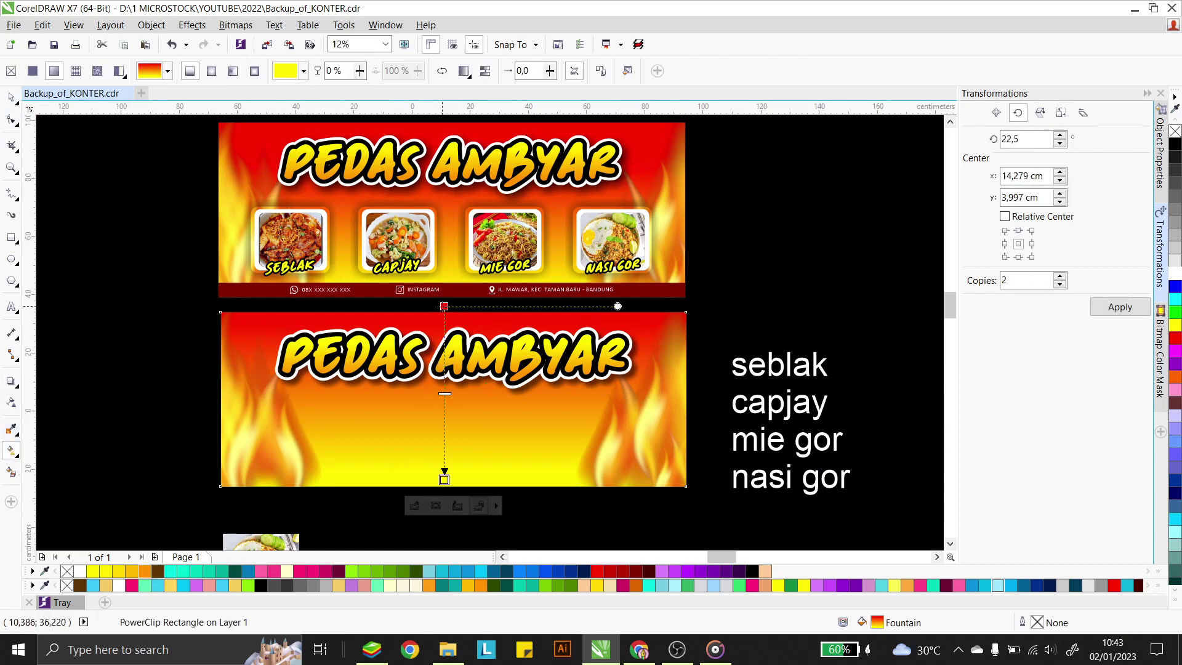
pyautogui.click(443, 479)
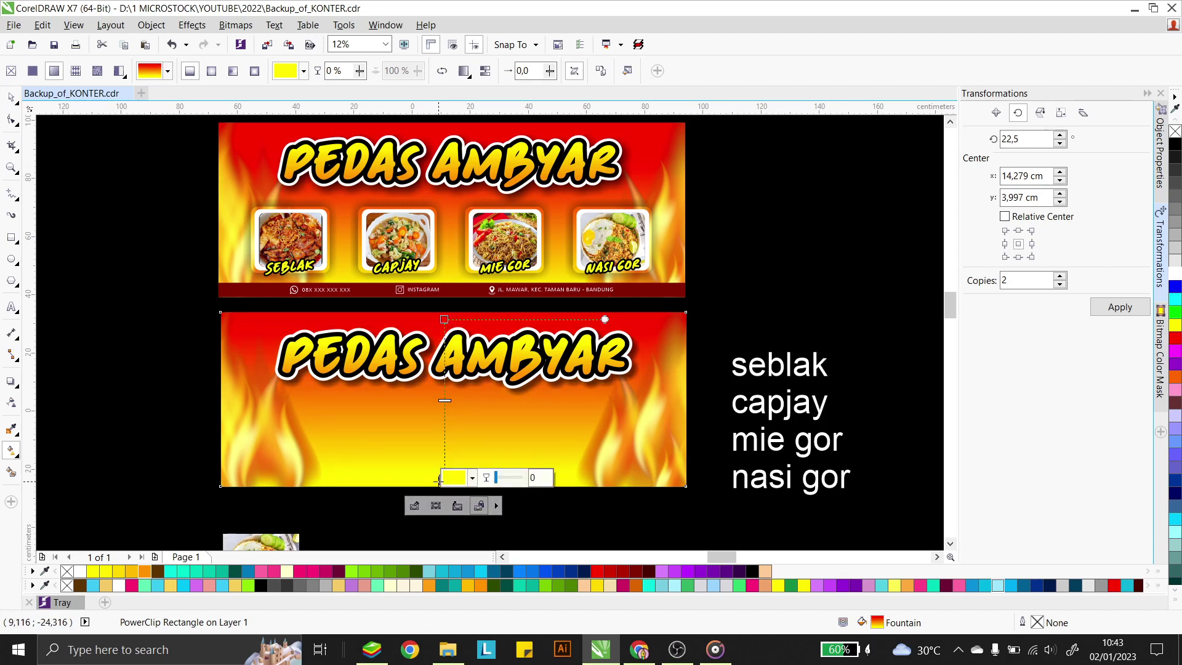
pyautogui.moveTo(438, 478); pyautogui.dragTo(445, 503)
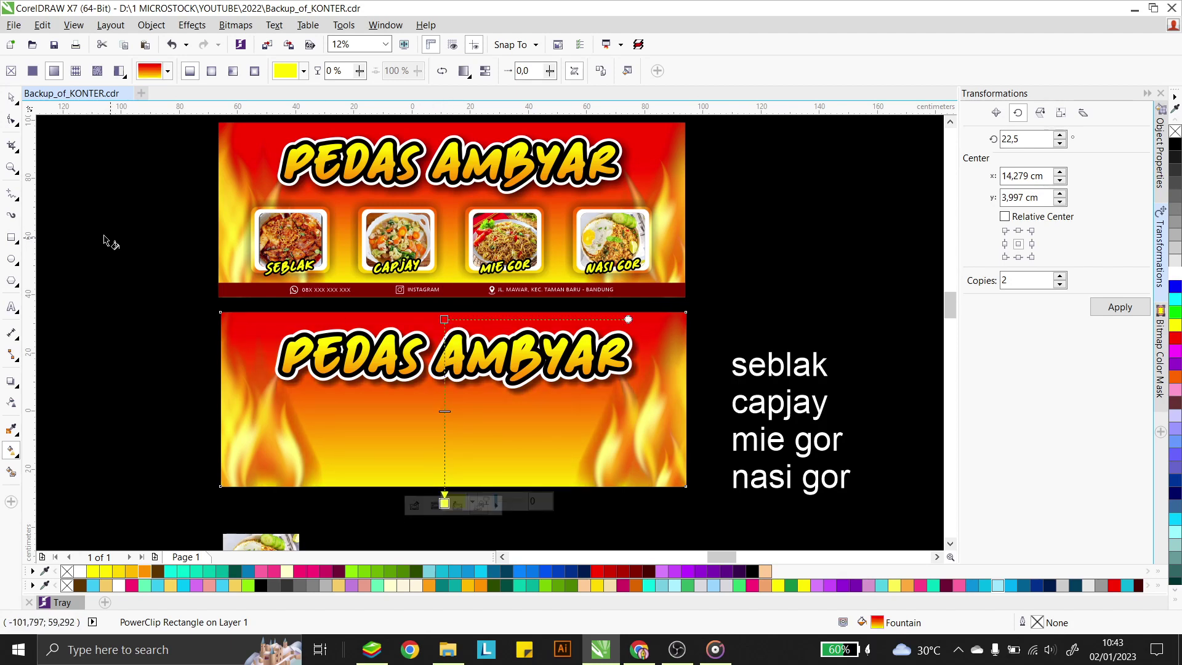
pyautogui.press('space')
pyautogui.click(105, 245)
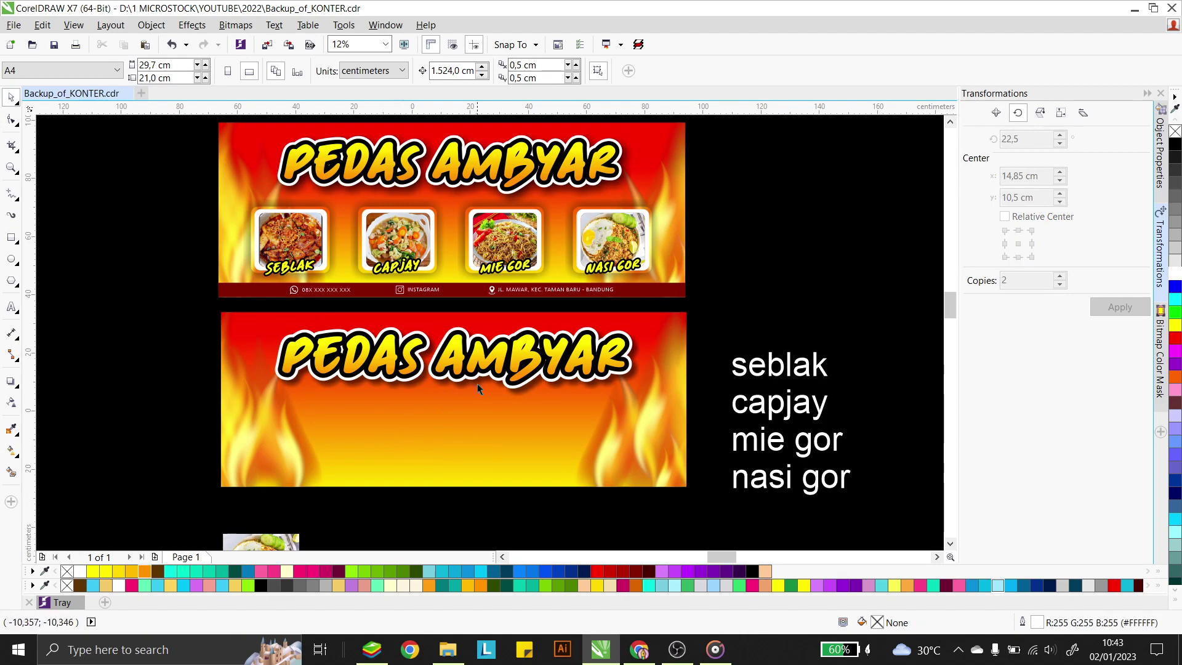
# Draw a square about 28.6 cm wide on the empty area beside the finished sample banner
pyautogui.scroll(2, 262, 239)
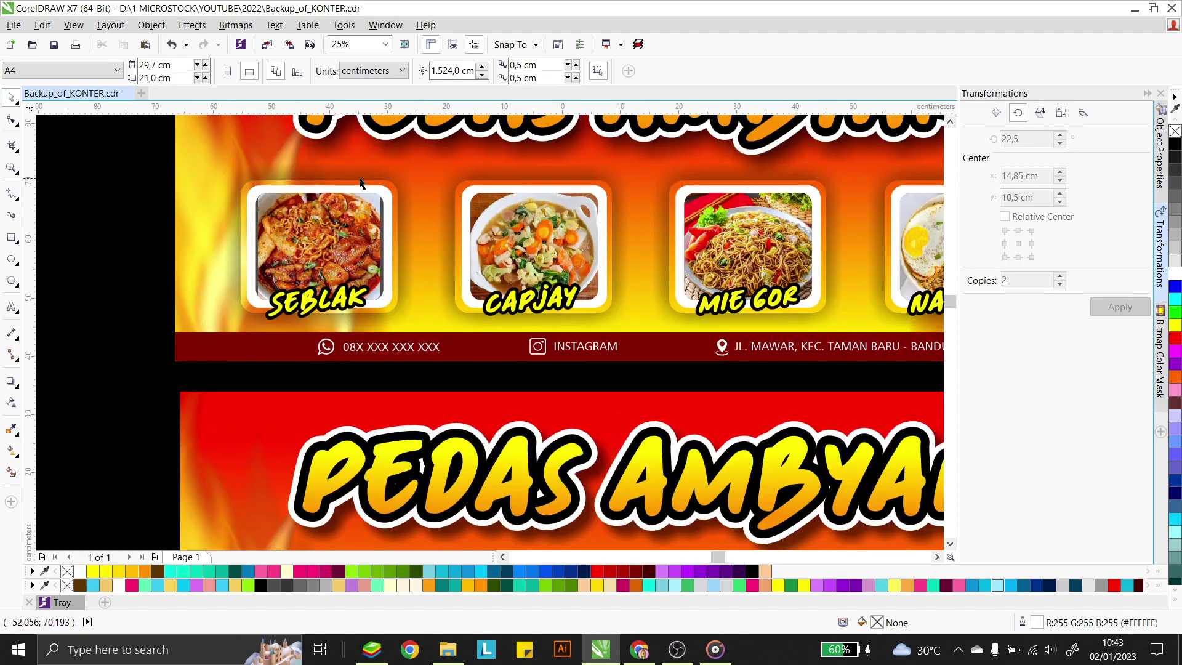
pyautogui.scroll(-2, 390, 264)
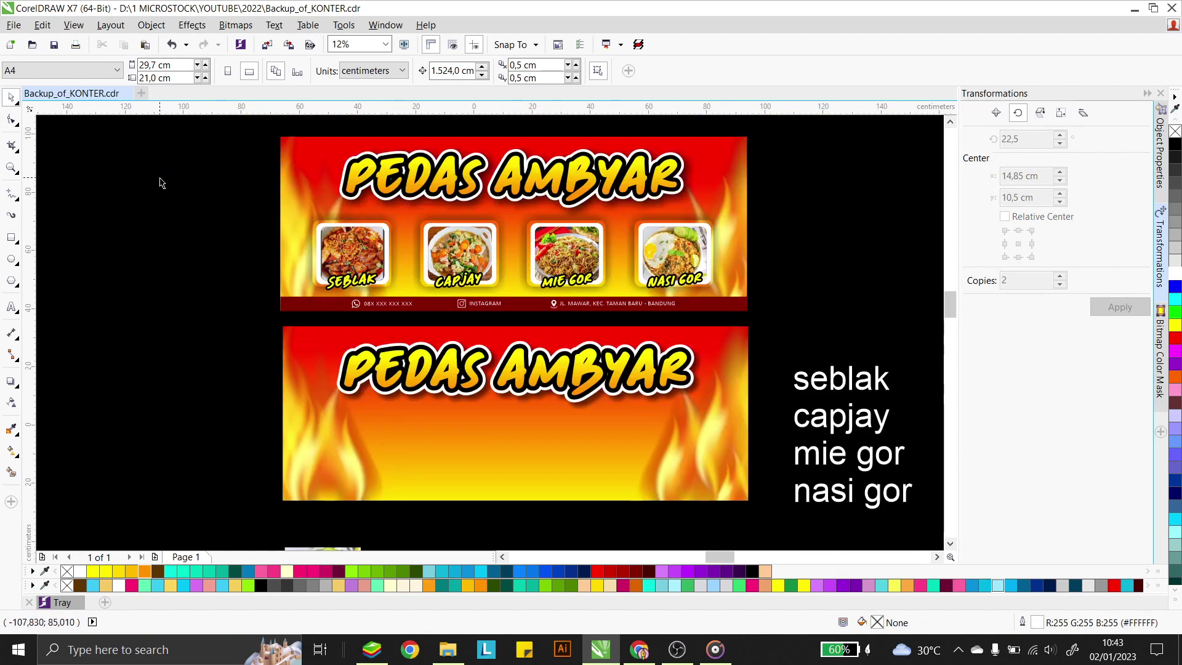
pyautogui.scroll(2, 150, 237)
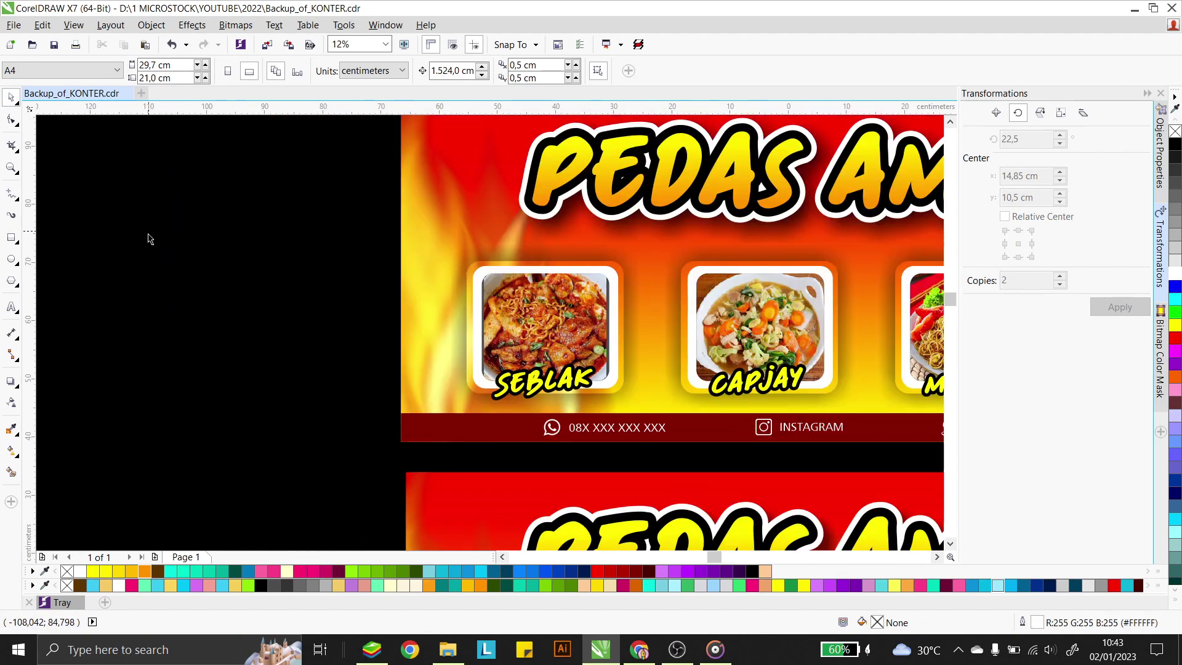
pyautogui.click(11, 237)
pyautogui.moveTo(116, 260); pyautogui.dragTo(284, 425)
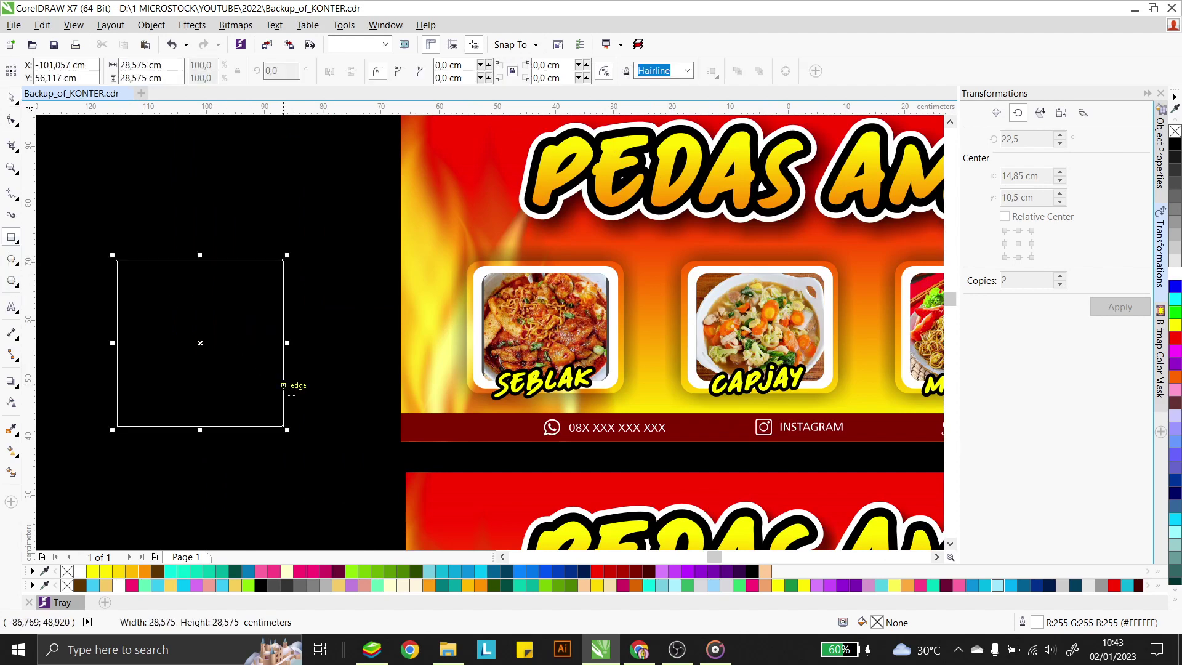
pyautogui.click(11, 100)
pyautogui.scroll(-1, 290, 295)
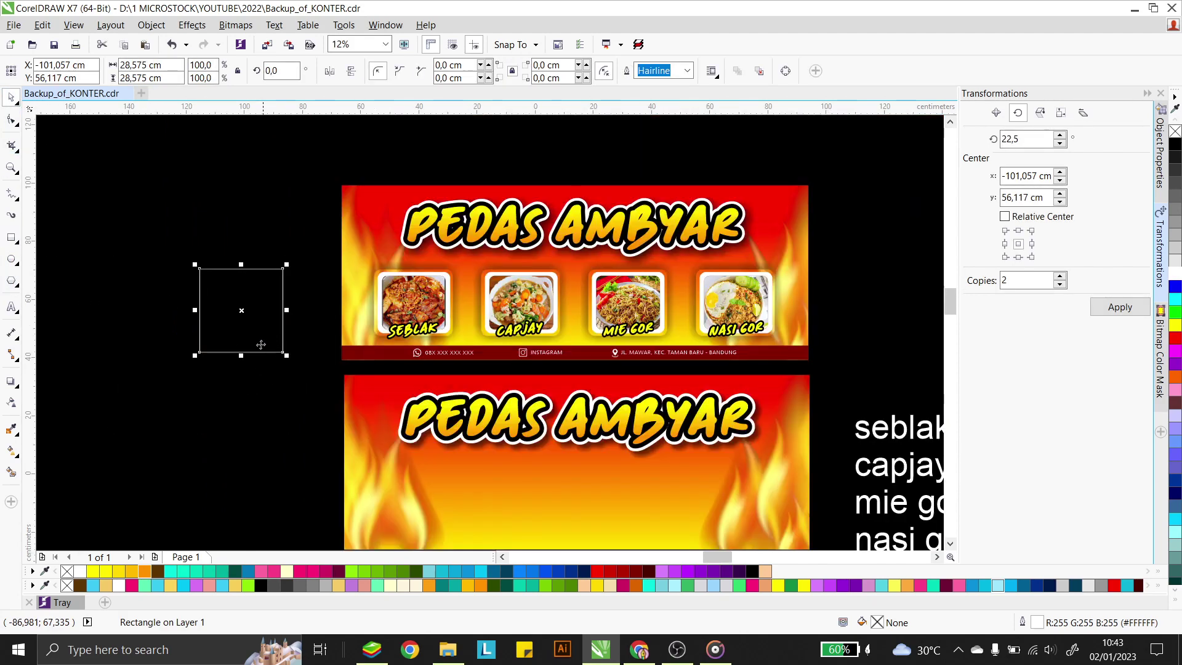
# Move the square over the left flame below the new banner's title and shrink it to about 22.4 cm
pyautogui.moveTo(241, 310); pyautogui.dragTo(416, 504)
pyautogui.scroll(-1, 455, 530)
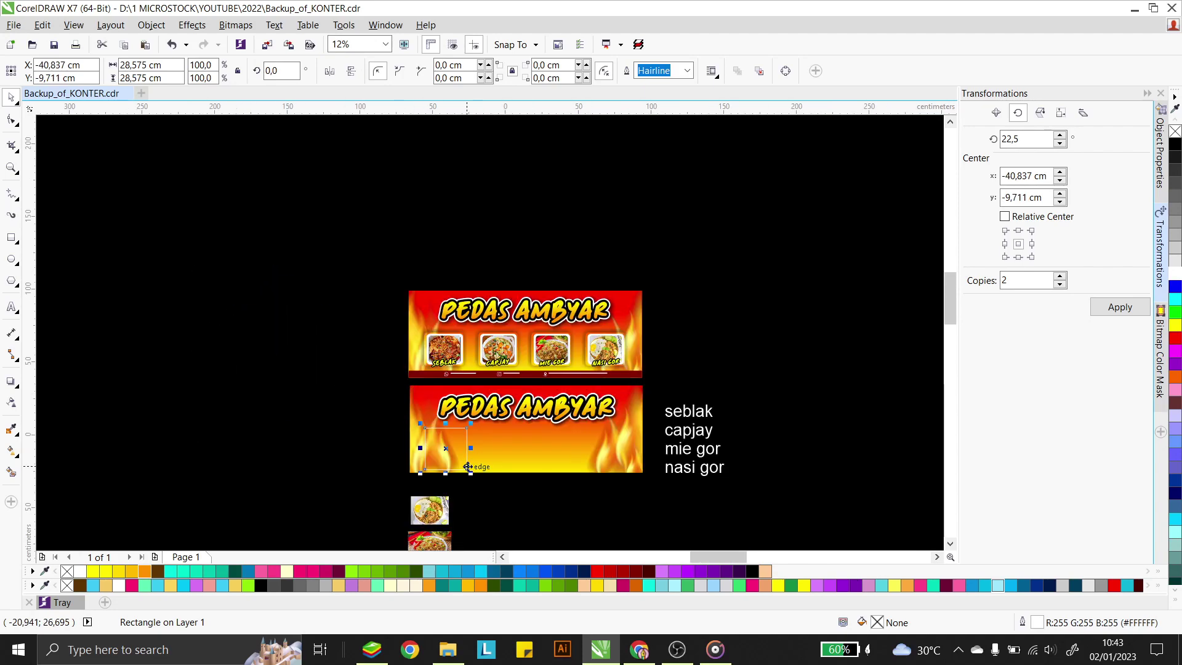
pyautogui.scroll(2, 465, 469)
pyautogui.moveTo(472, 311); pyautogui.dragTo(409, 315)
pyautogui.moveTo(342, 385)
pyautogui.mouseDown()
pyautogui.moveTo(555, 492)
pyautogui.moveTo(348, 385)
pyautogui.mouseUp()
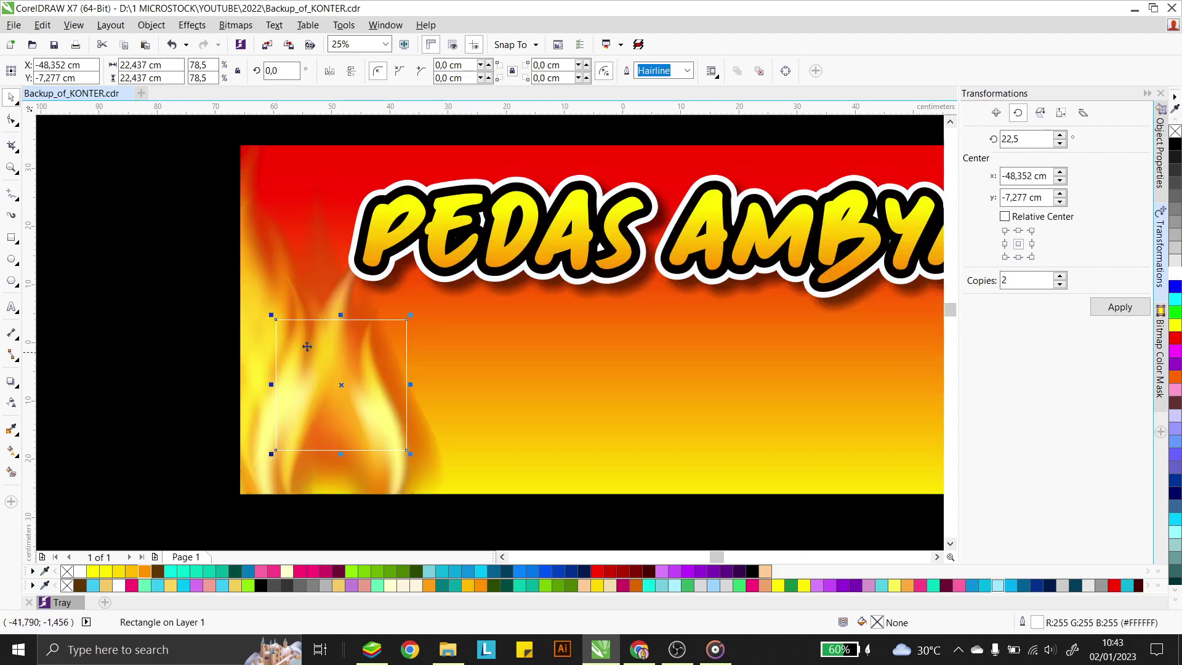
# Round the square's corners to a radius of about 1.75 cm and give it a white fill without an outline
pyautogui.click(5, 119)
pyautogui.scroll(2, 307, 355)
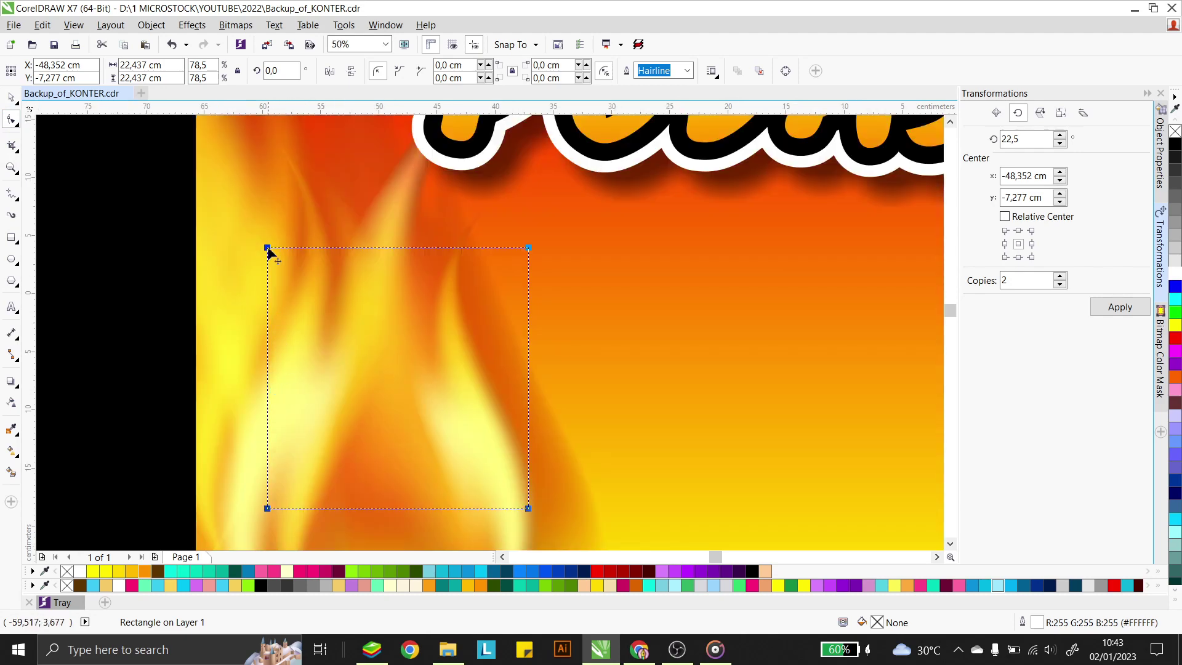
pyautogui.moveTo(267, 248); pyautogui.dragTo(283, 269)
pyautogui.click(11, 97)
pyautogui.scroll(-2, 556, 313)
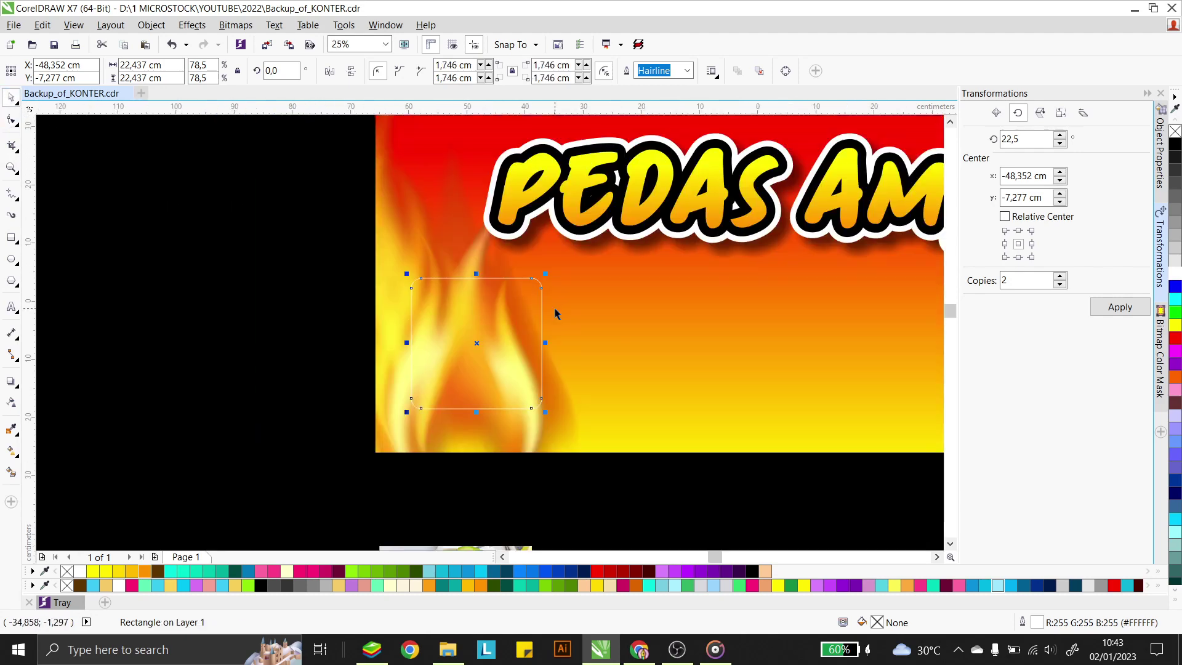
pyautogui.click(1175, 274)
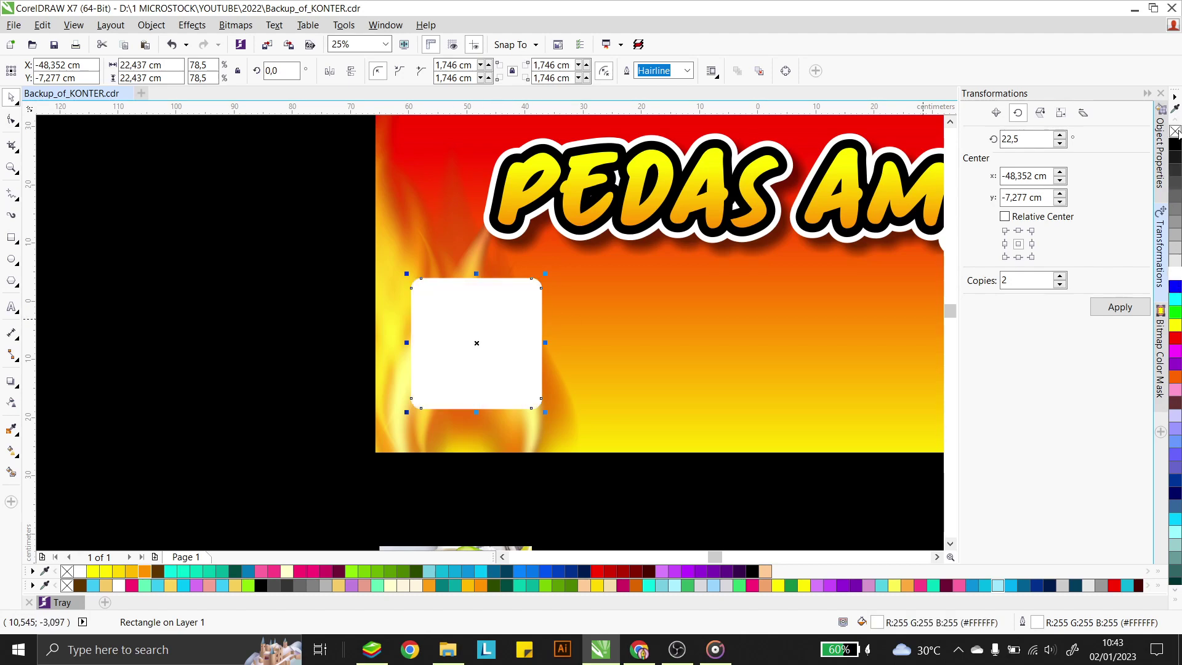
pyautogui.scroll(2, 456, 327)
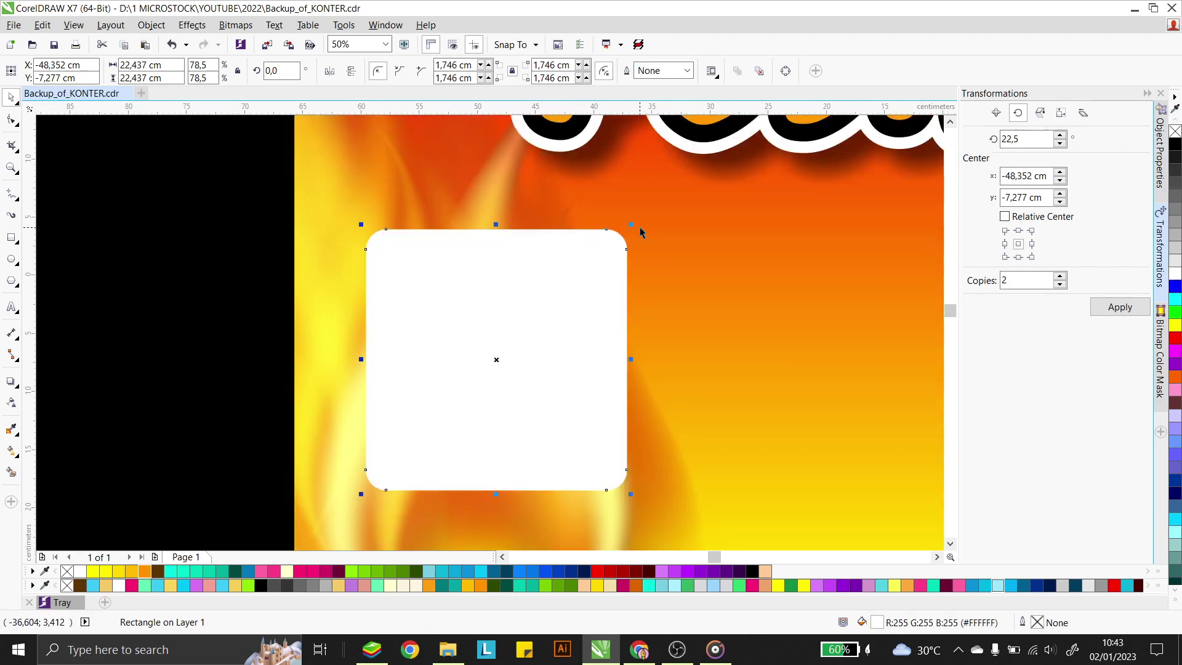
# Place a grey copy of the white rounded square, scaled to about 20.2 cm, centred on the original
pyautogui.moveTo(500, 296); pyautogui.dragTo(681, 297)
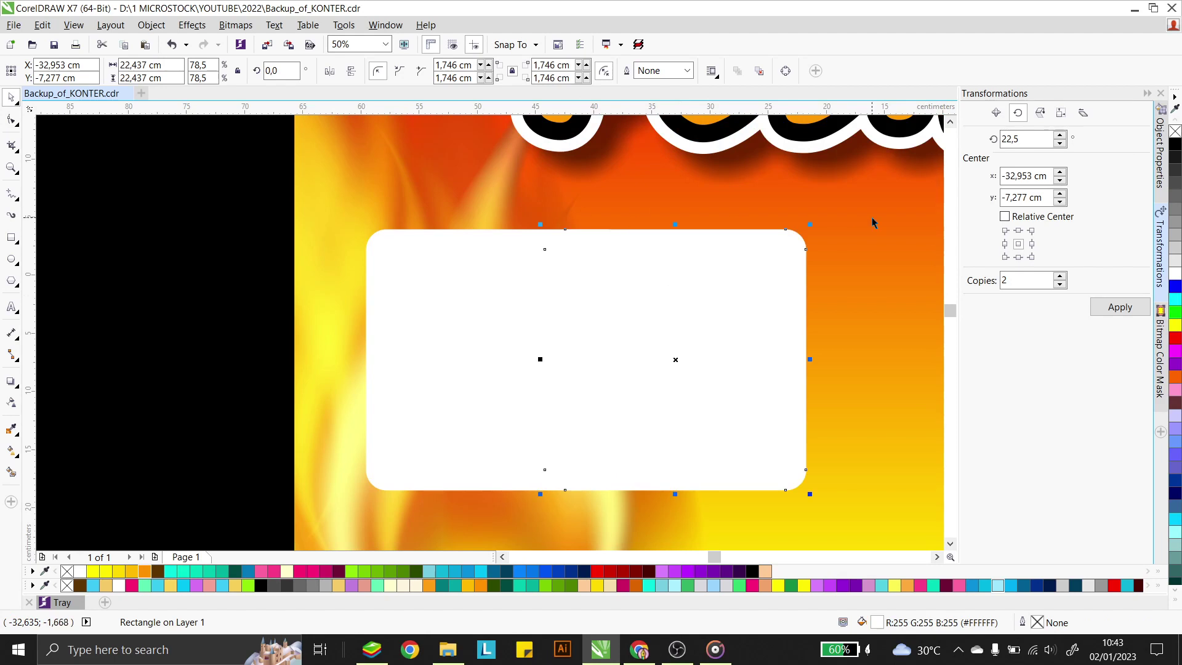
pyautogui.moveTo(813, 226); pyautogui.dragTo(799, 239)
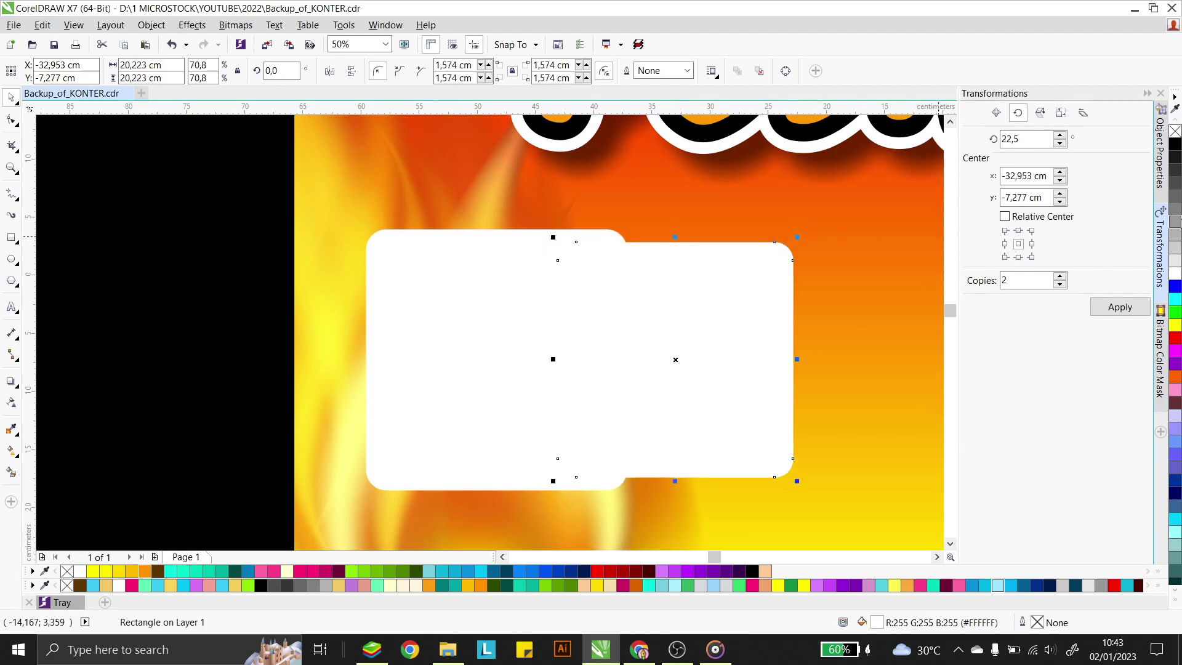
pyautogui.click(1174, 239)
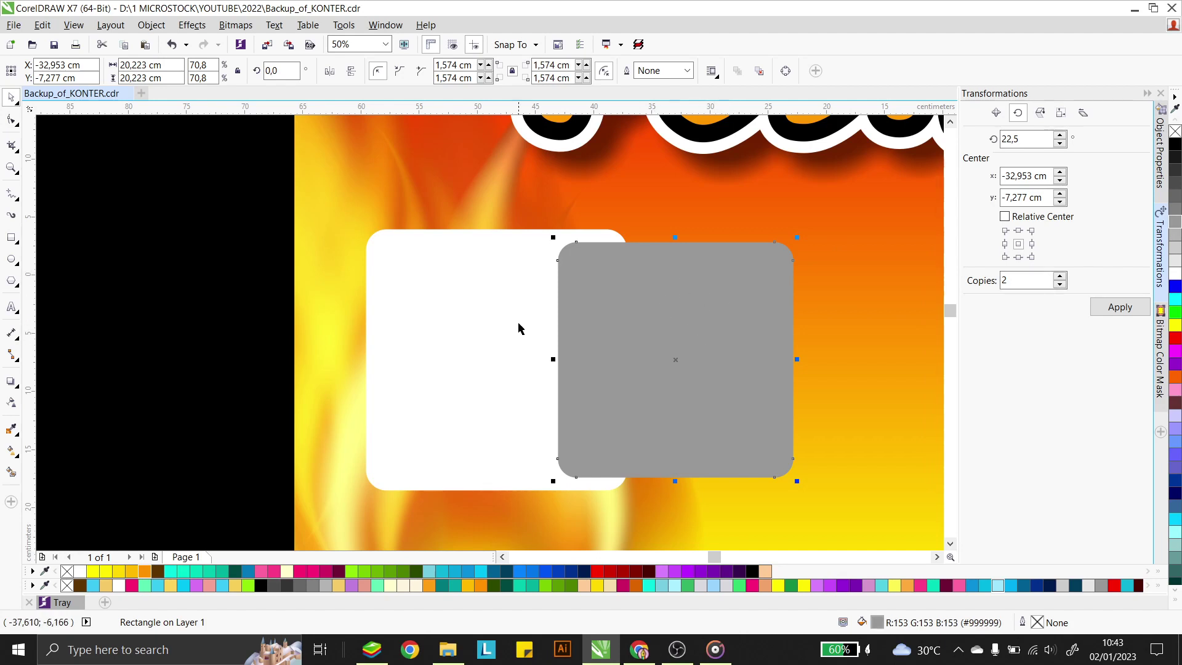
pyautogui.keyDown('shift'); pyautogui.click(433, 377); pyautogui.keyUp('shift')
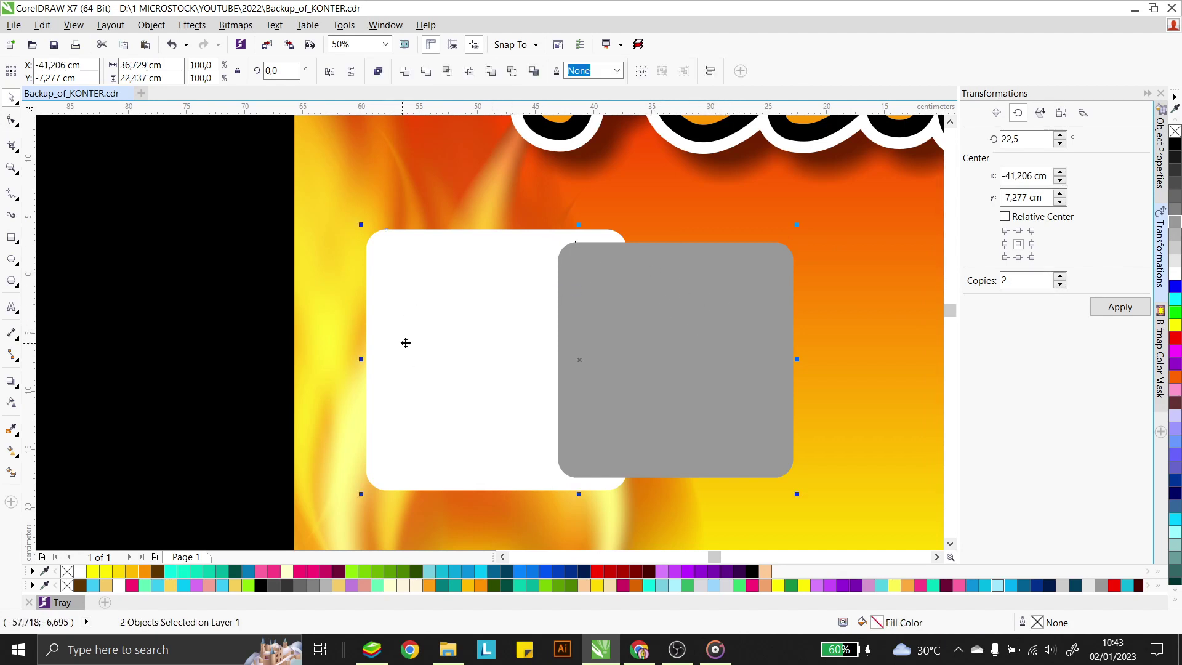
pyautogui.press('c')
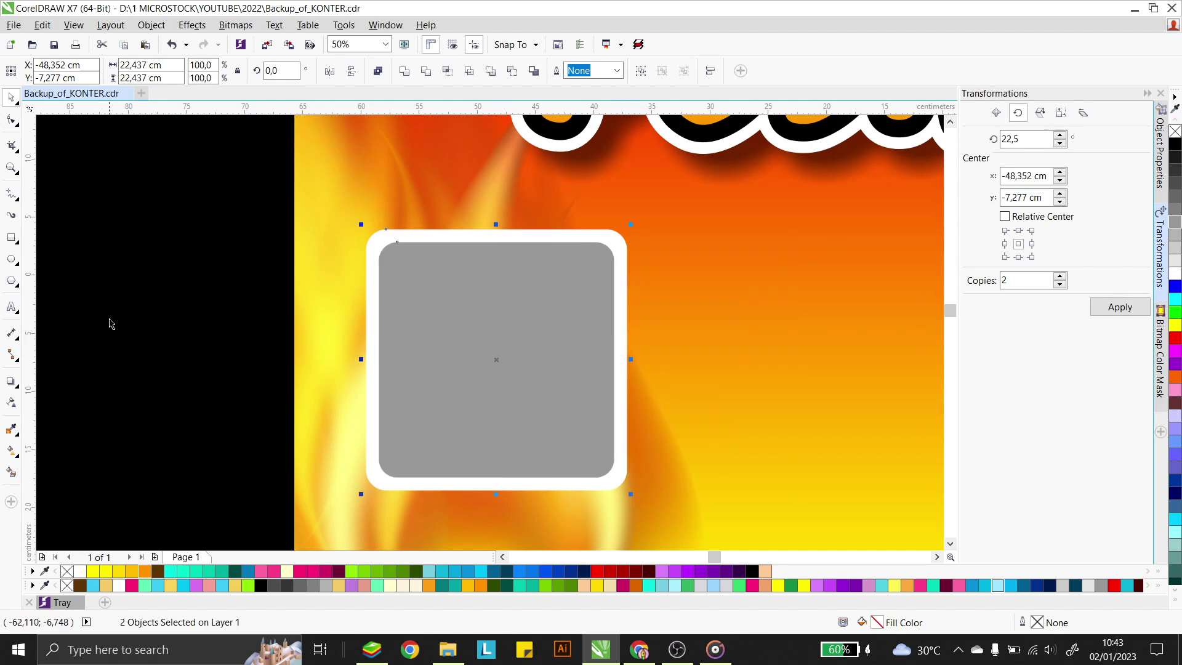
# Add a drop shadow to the white rounded square behind the grey one, running horizontally across its full width
pyautogui.click(464, 293)
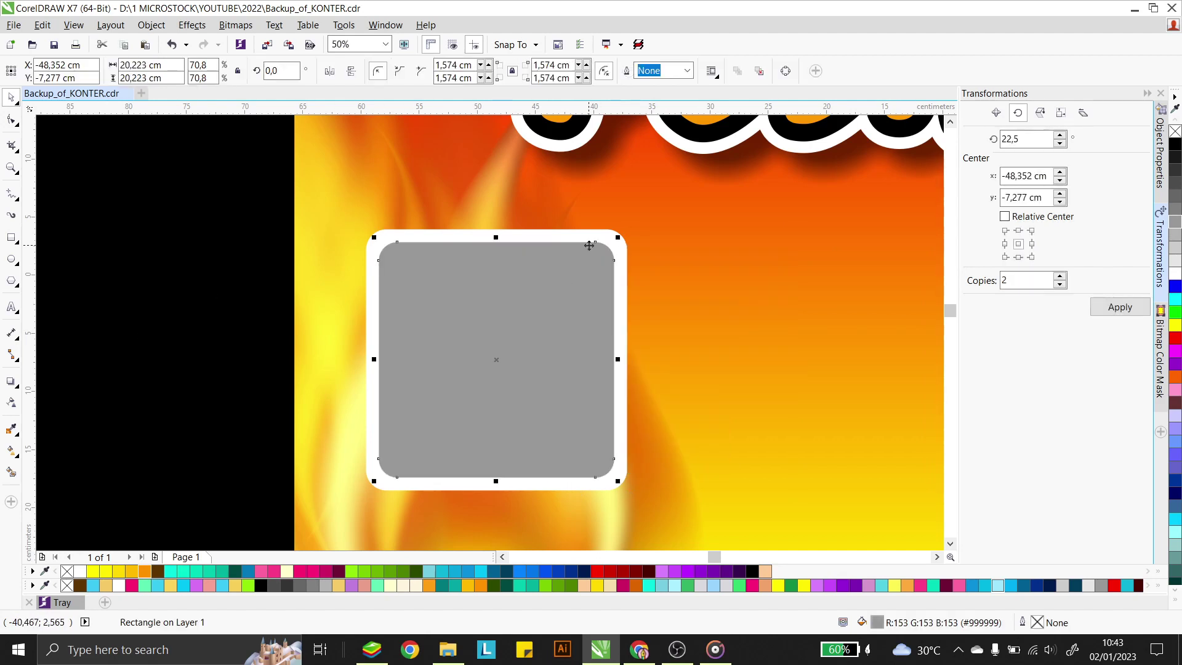
pyautogui.scroll(2, 589, 246)
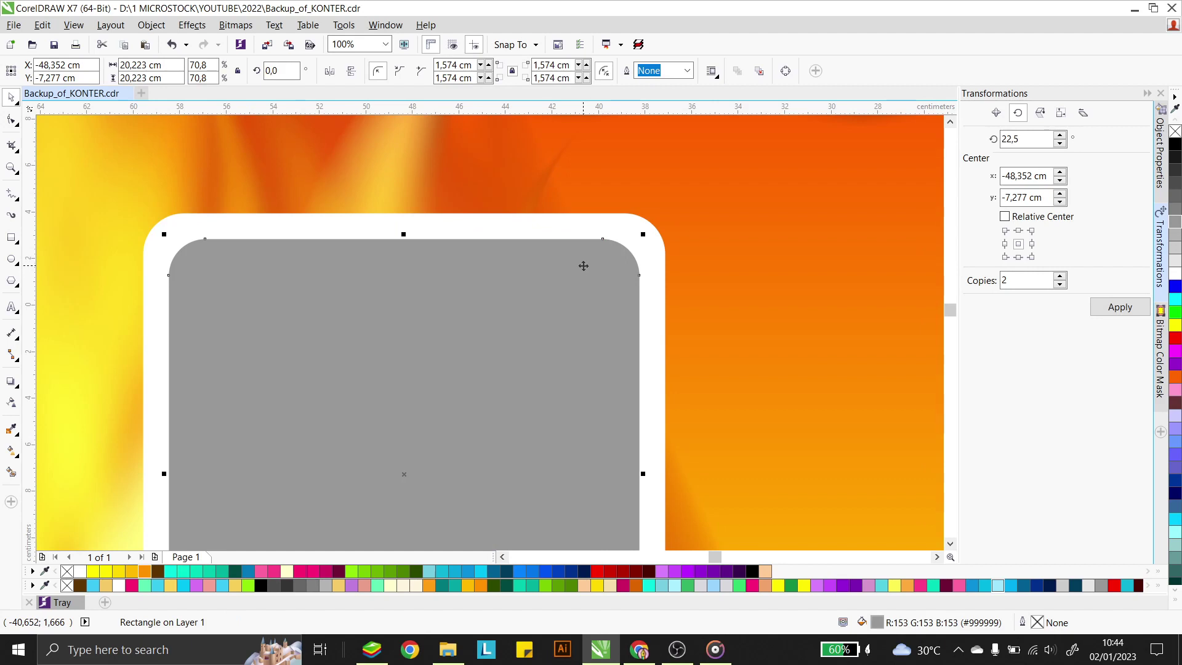
pyautogui.click(591, 229)
pyautogui.scroll(-2, 606, 266)
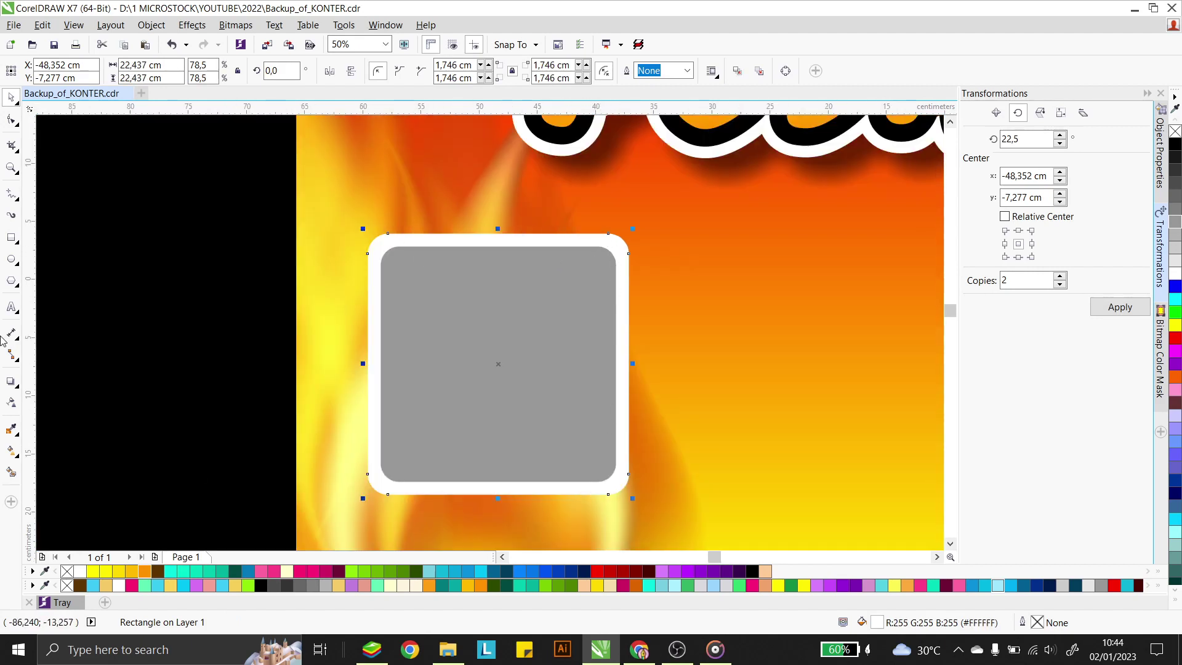
pyautogui.click(12, 384)
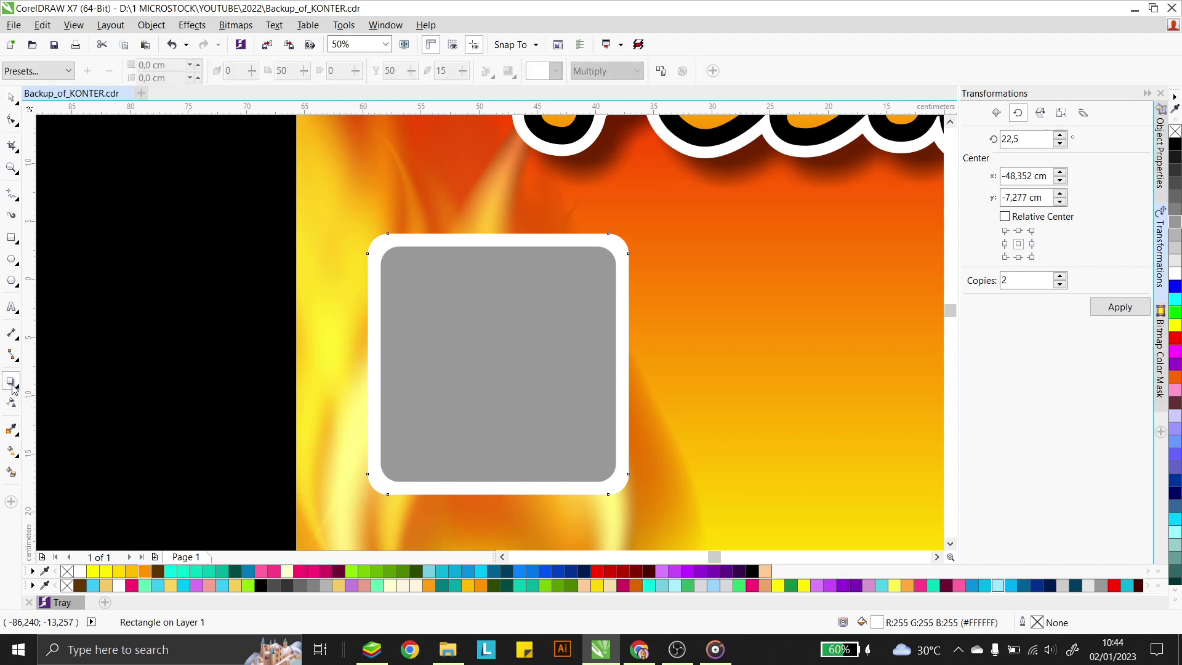
pyautogui.moveTo(368, 358); pyautogui.dragTo(630, 372)
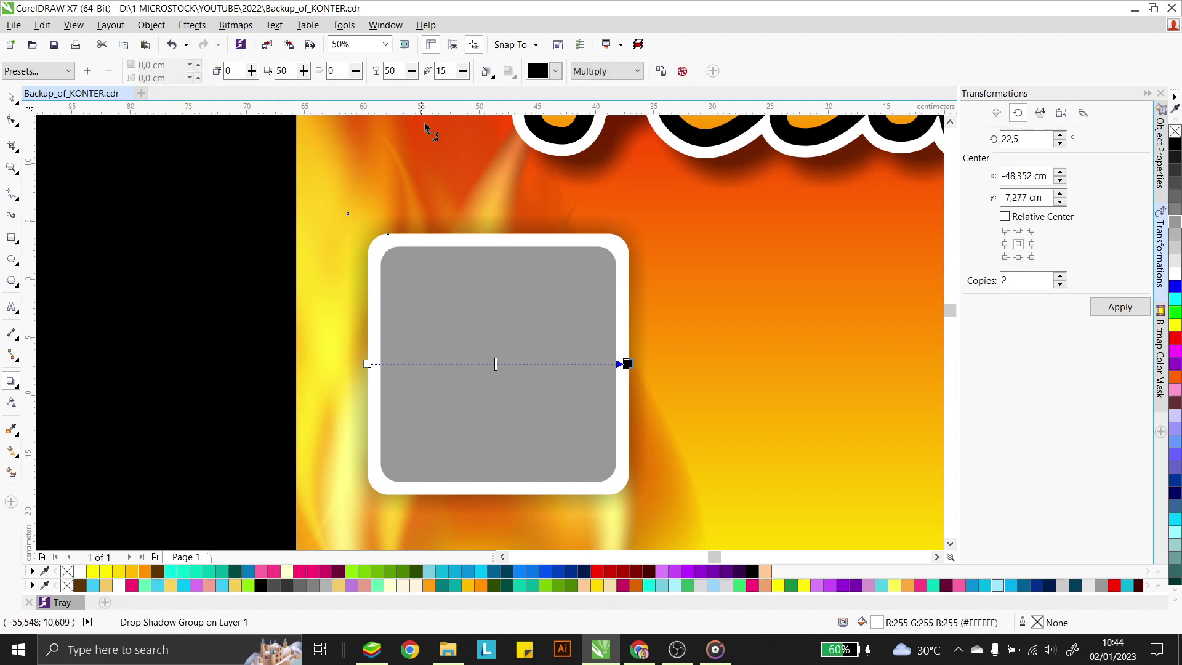
# Set the square's drop shadow to black with an opacity of 66 and a feathering of 11
pyautogui.click(390, 71)
pyautogui.write('66')
pyautogui.click(448, 69)
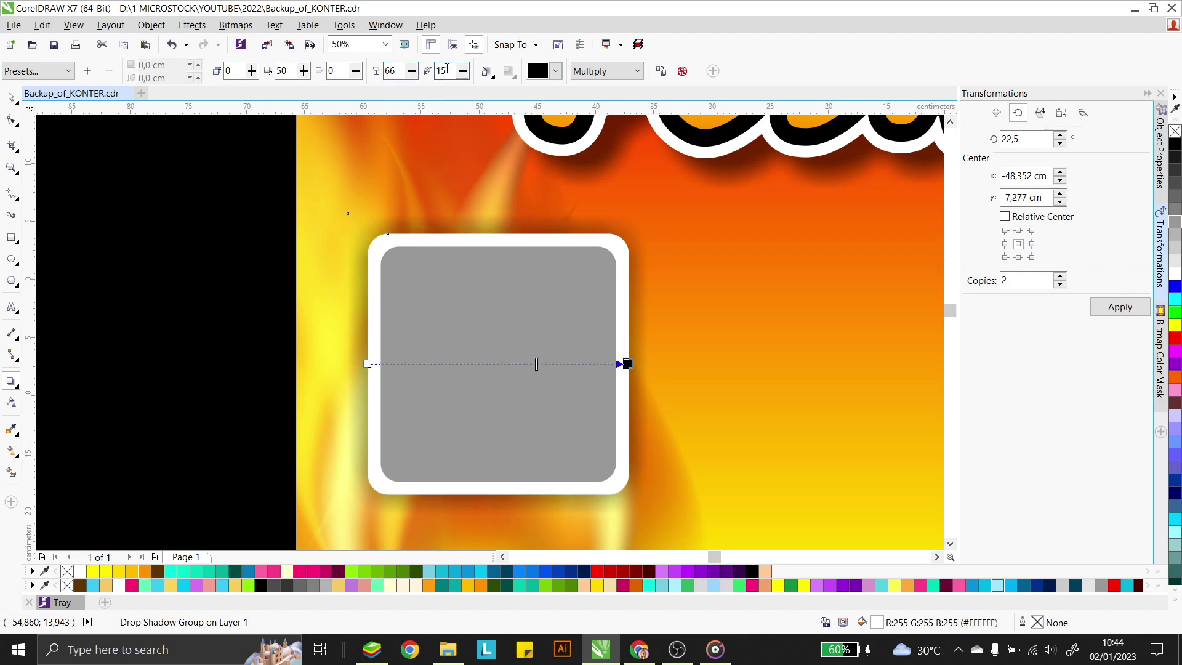
pyautogui.write('1')
pyautogui.press('Return')
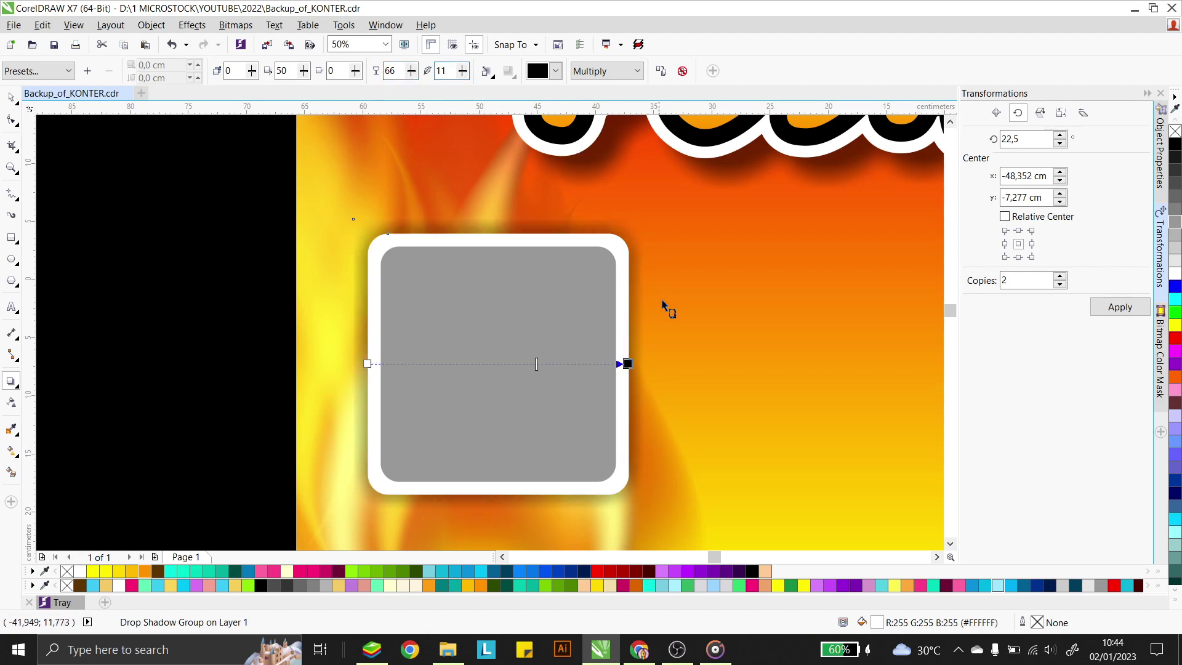
pyautogui.click(555, 72)
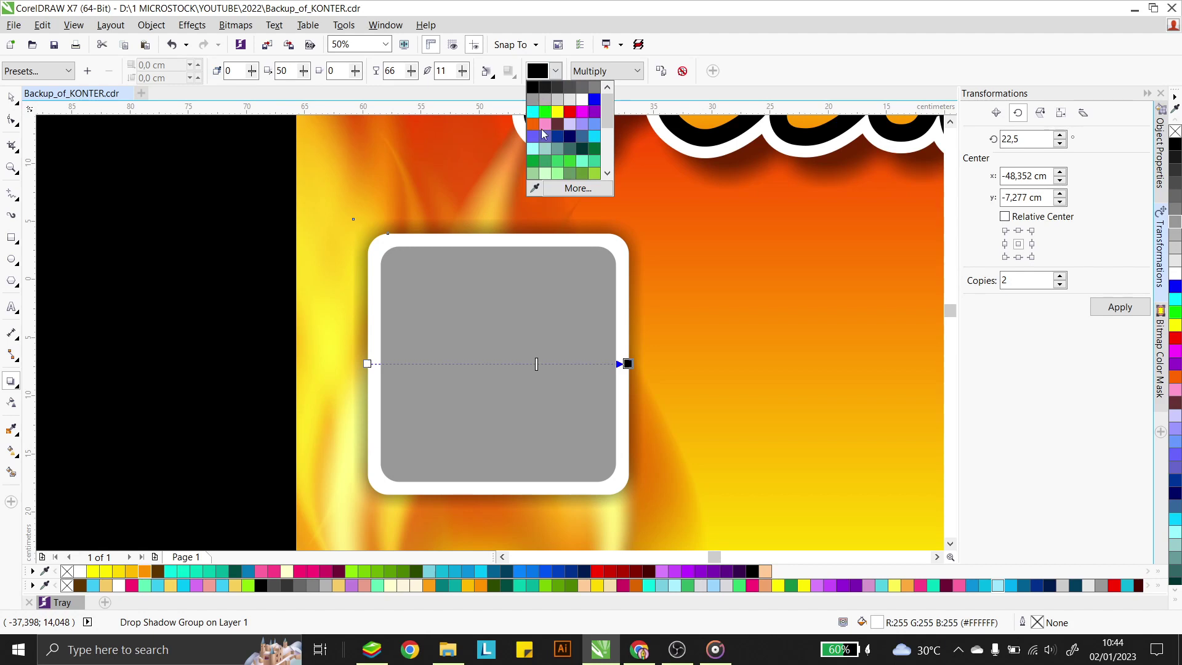
pyautogui.click(534, 89)
pyautogui.click(11, 98)
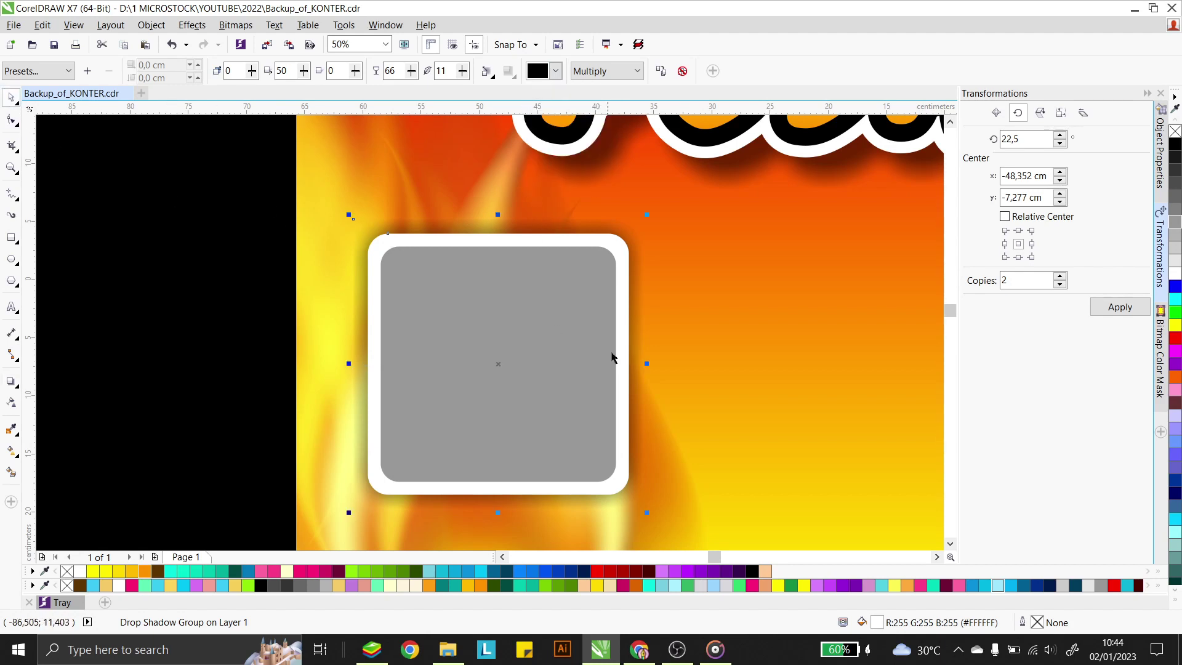
# Separate the drop shadow from the white rounded square and trim the shadow with the square's shape
pyautogui.click(542, 278)
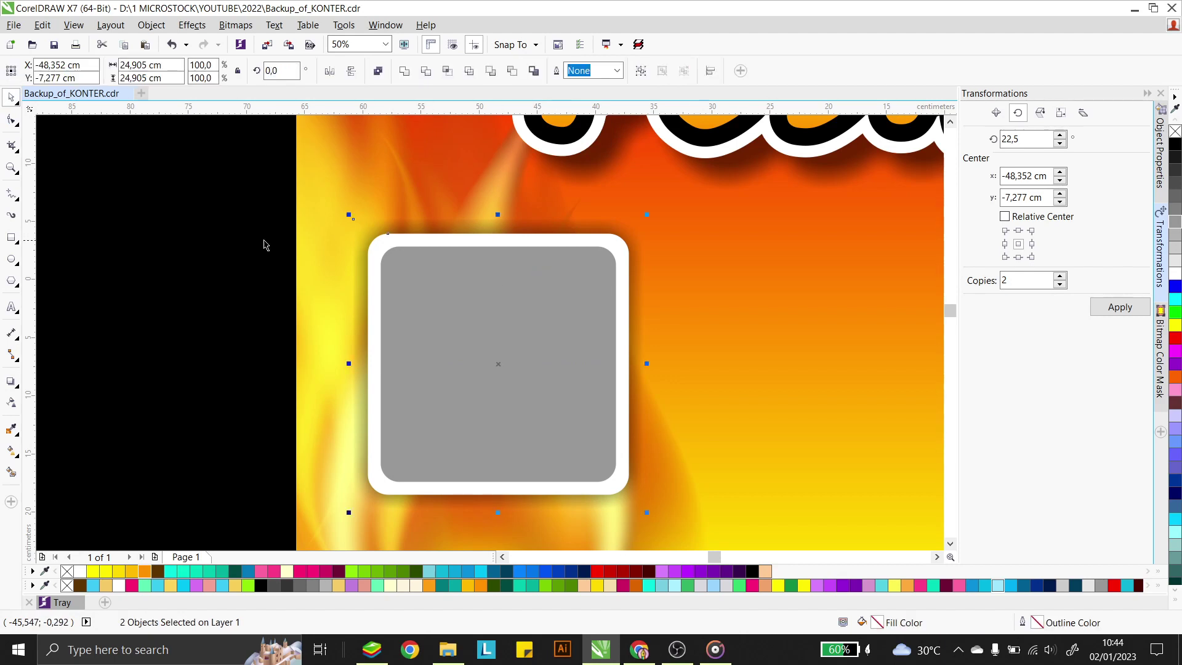
pyautogui.click(308, 228)
pyautogui.click(401, 242)
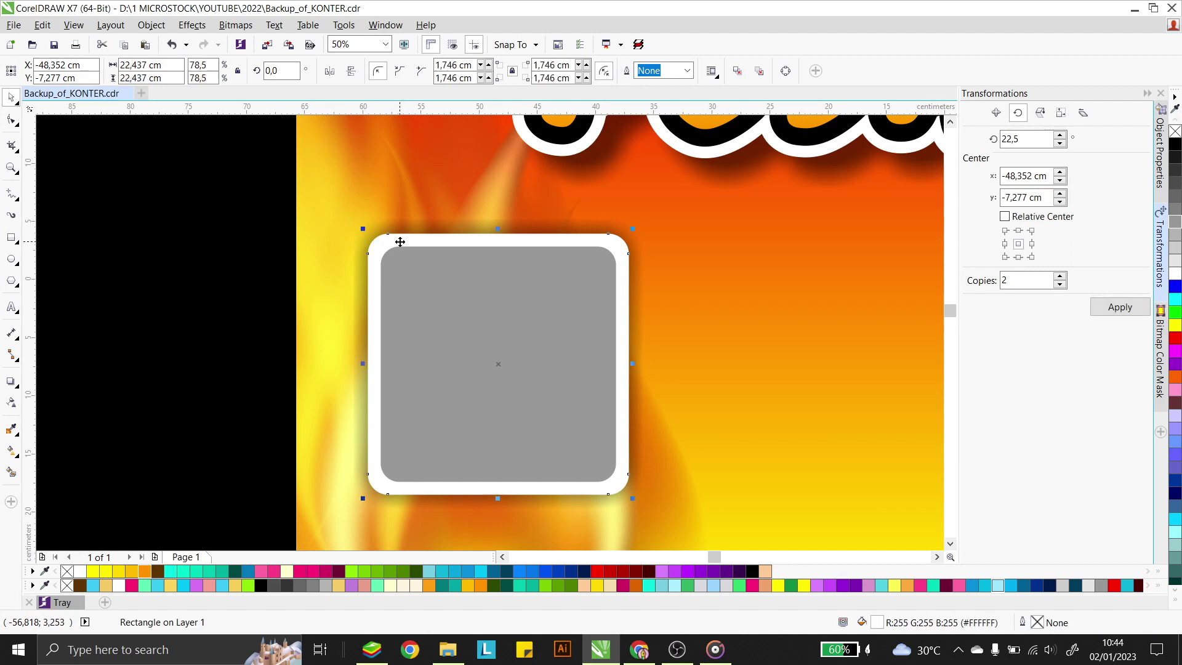
pyautogui.scroll(1, 620, 243)
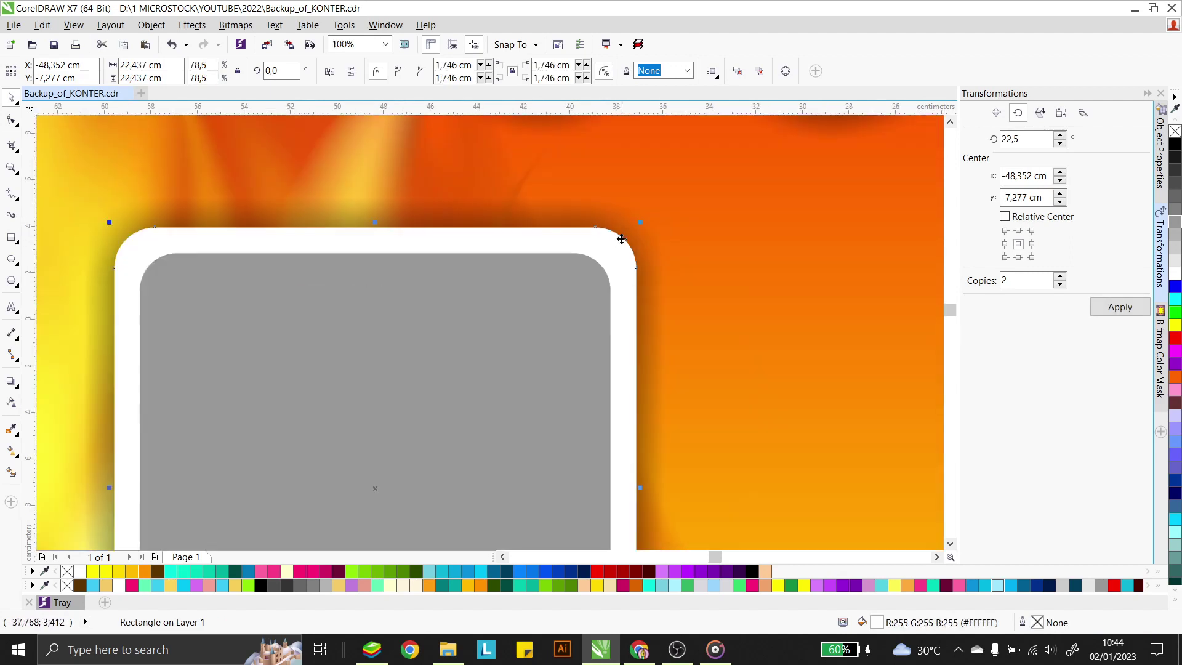
pyautogui.click(616, 250)
pyautogui.click(585, 241)
pyautogui.keyDown('shift'); pyautogui.click(346, 209); pyautogui.keyUp('shift')
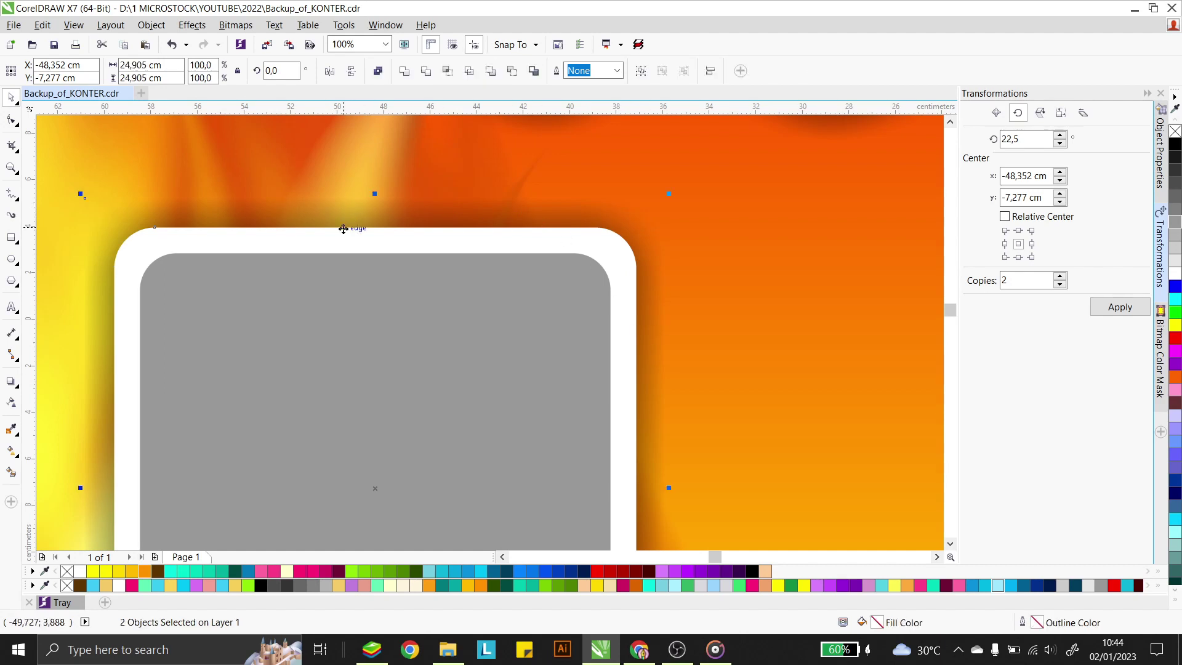
pyautogui.click(426, 71)
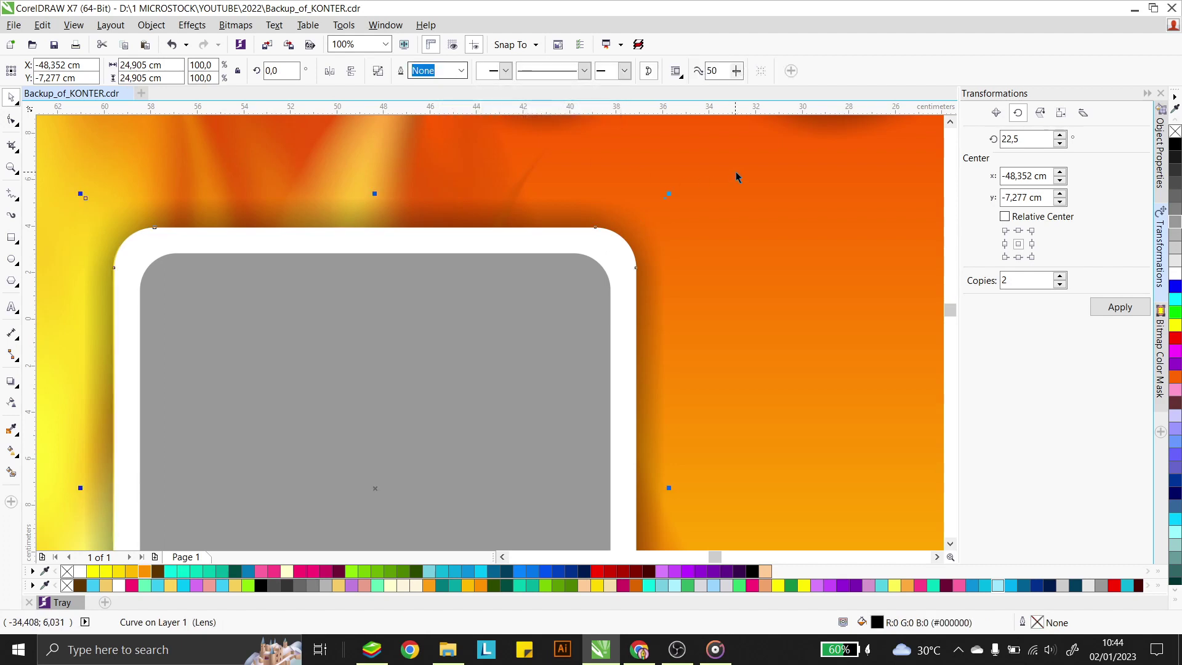
# Shrink the white and grey rounded squares together about their centre to about 20.5 cm, inside the hollow shadow
pyautogui.click(623, 257)
pyautogui.keyDown('ctrl'); pyautogui.click(627, 261); pyautogui.keyUp('ctrl')
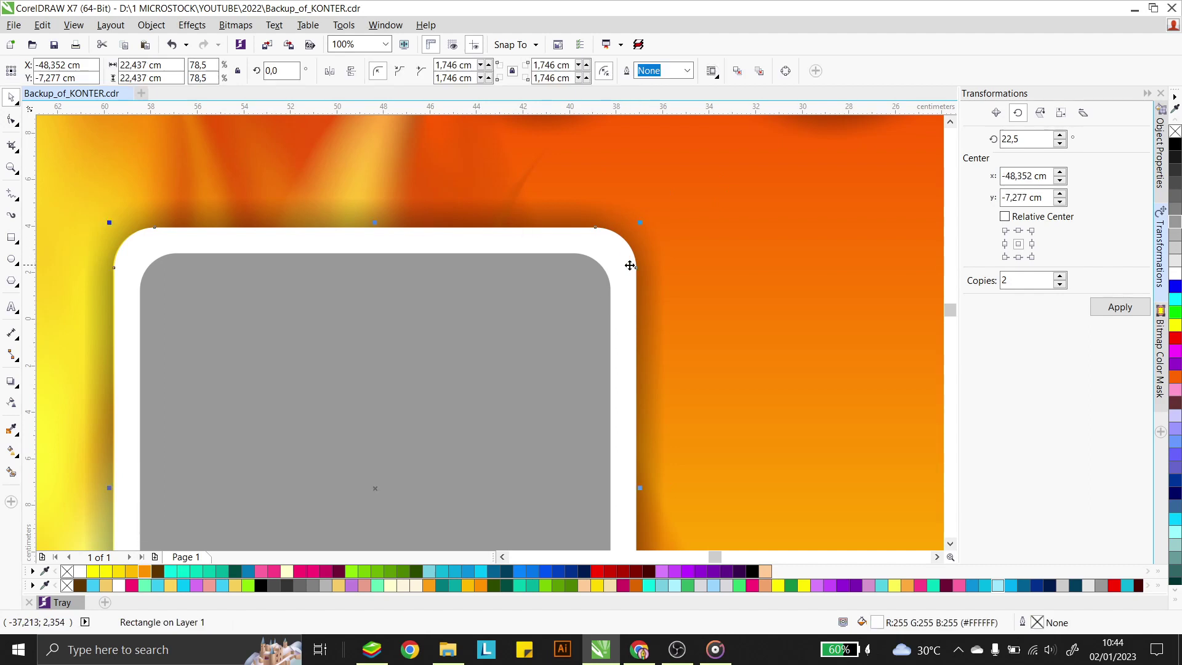
pyautogui.keyDown('ctrl'); pyautogui.keyDown('shift'); pyautogui.click(596, 293); pyautogui.keyUp('shift'); pyautogui.keyUp('ctrl')
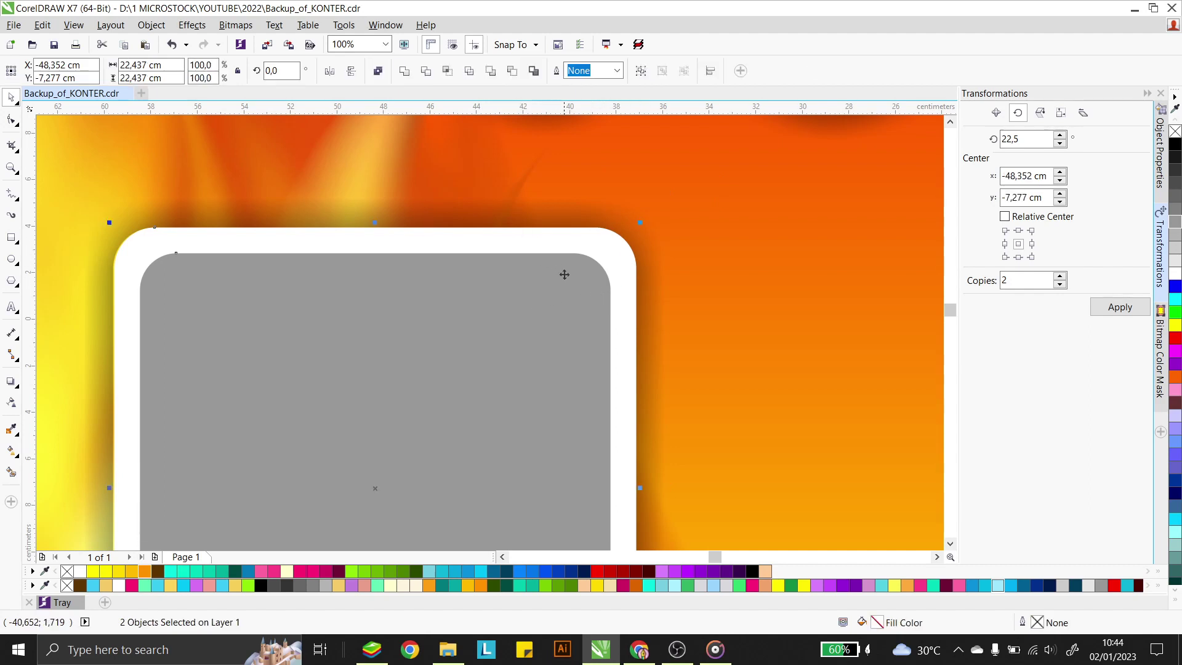
pyautogui.click(597, 237)
pyautogui.keyDown('shift'); pyautogui.click(622, 224); pyautogui.keyUp('shift')
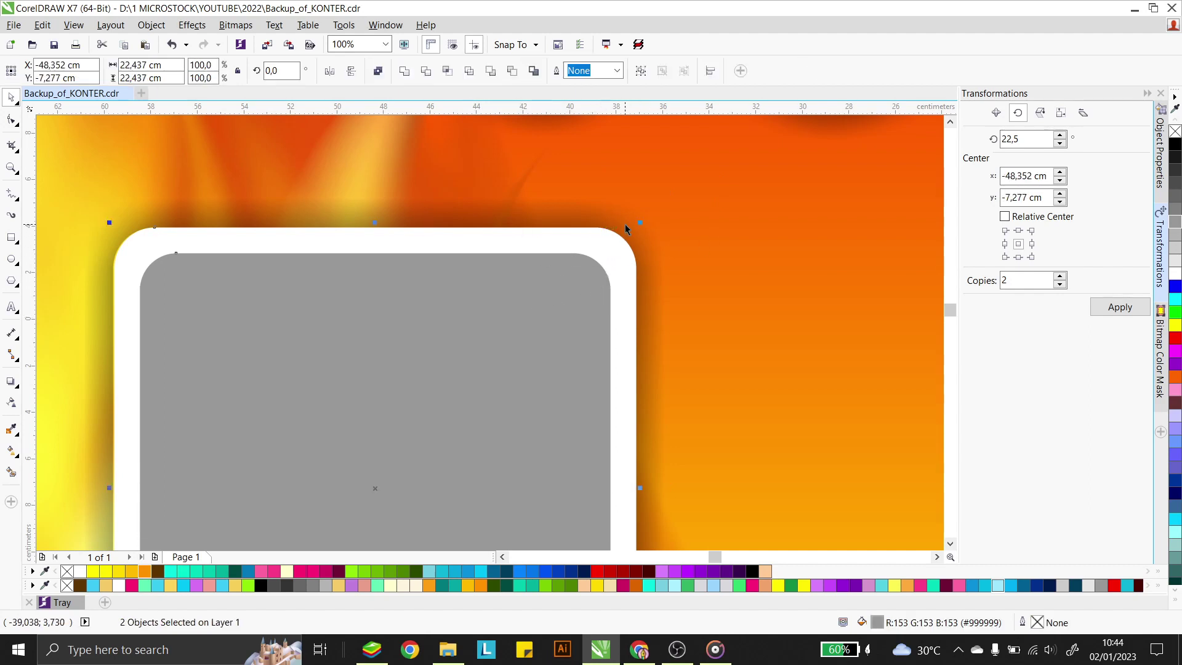
pyautogui.moveTo(640, 222); pyautogui.dragTo(611, 260)
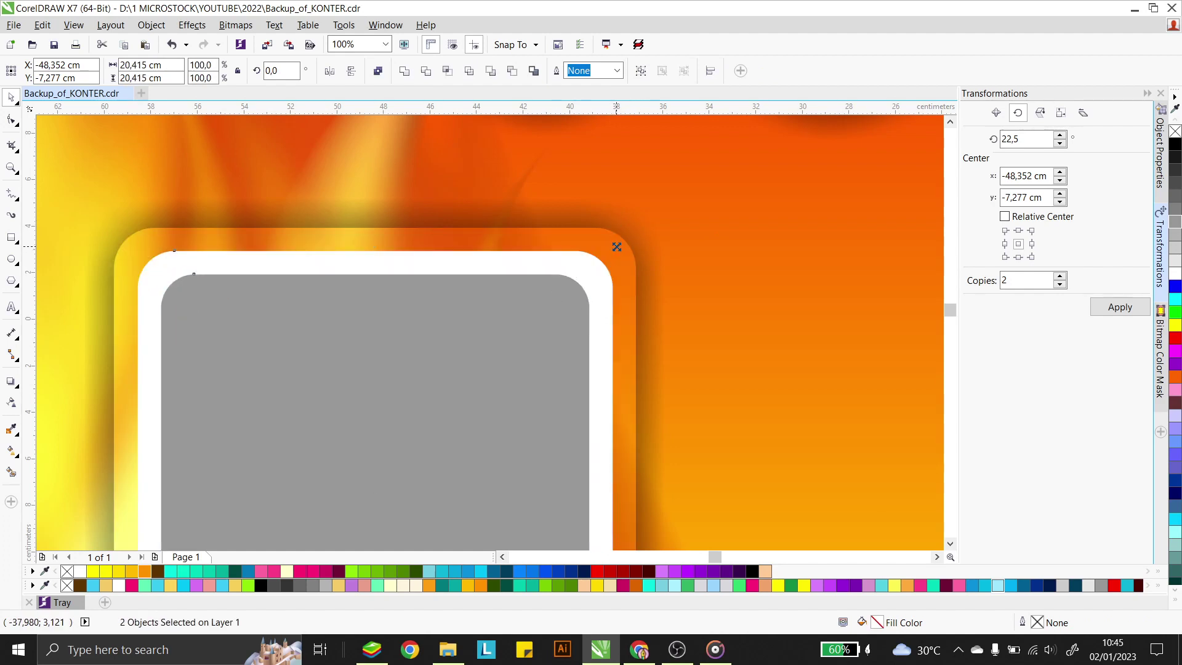
pyautogui.scroll(-2, 453, 240)
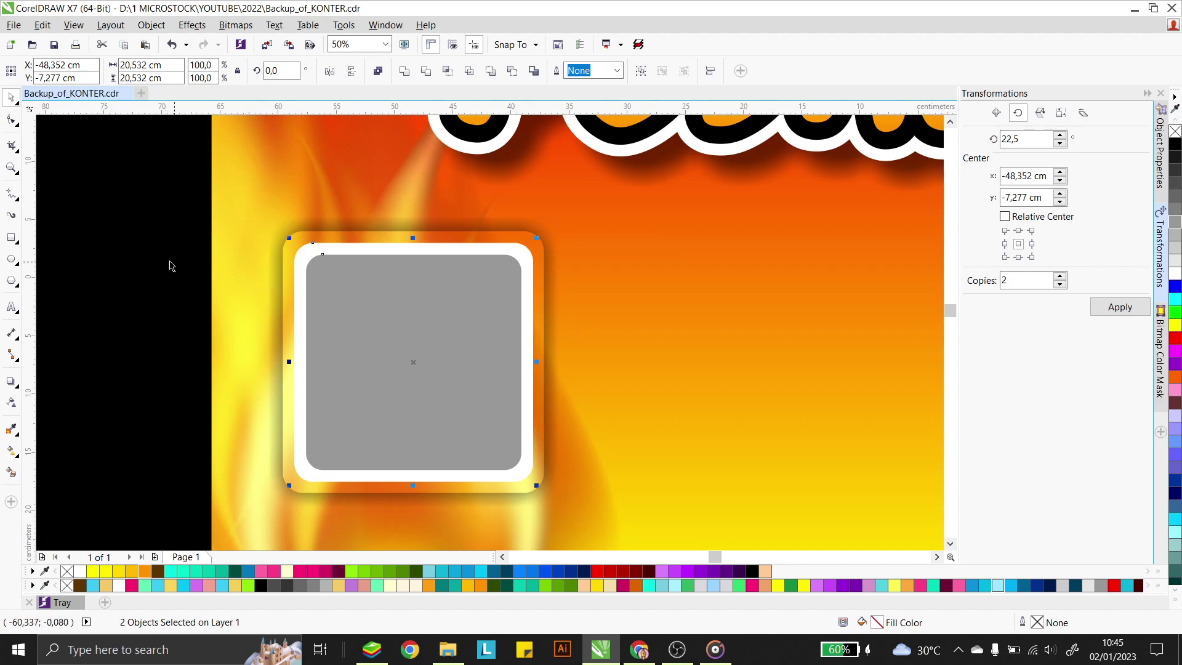
pyautogui.press('Escape')
pyautogui.scroll(-3, 537, 354)
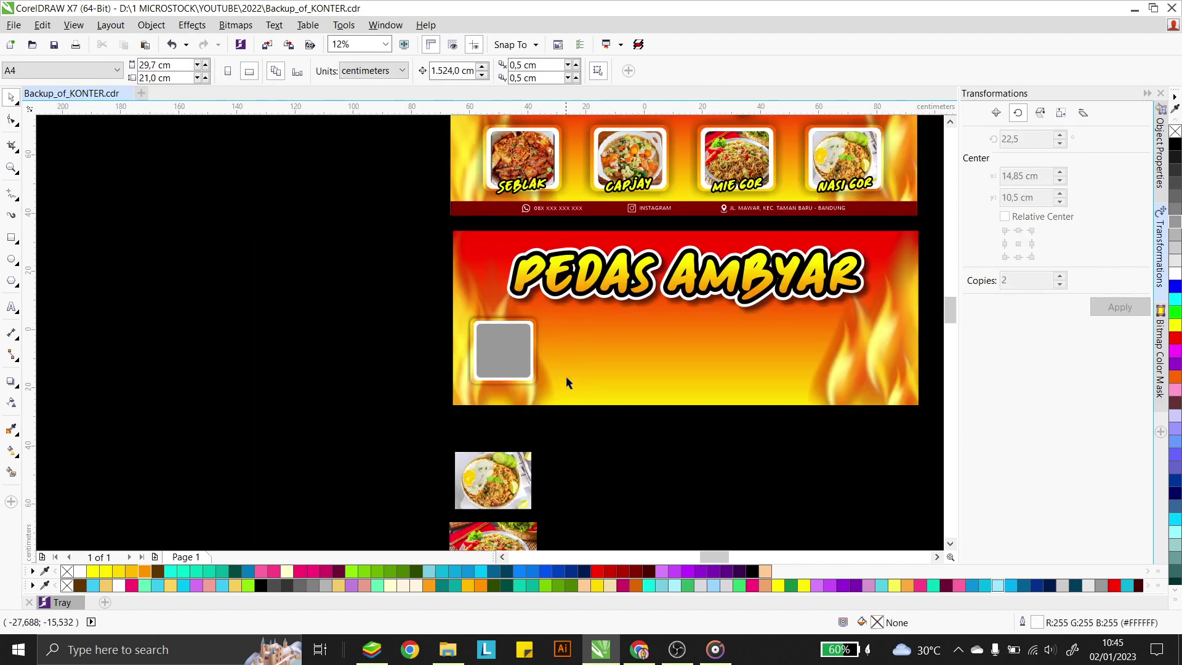
# Move the four food photos from below the new banner to the empty area beside it
pyautogui.click(520, 485)
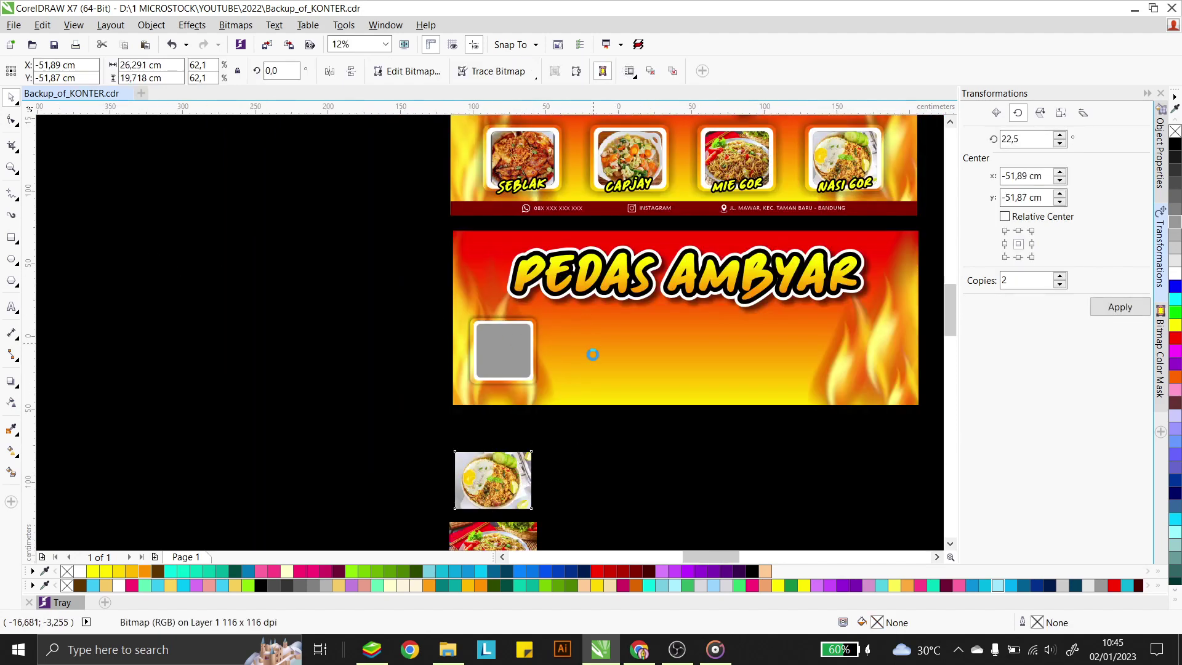
pyautogui.scroll(-2, 591, 351)
pyautogui.hscroll(-5, 571, 423)
pyautogui.scroll(-3, 557, 409)
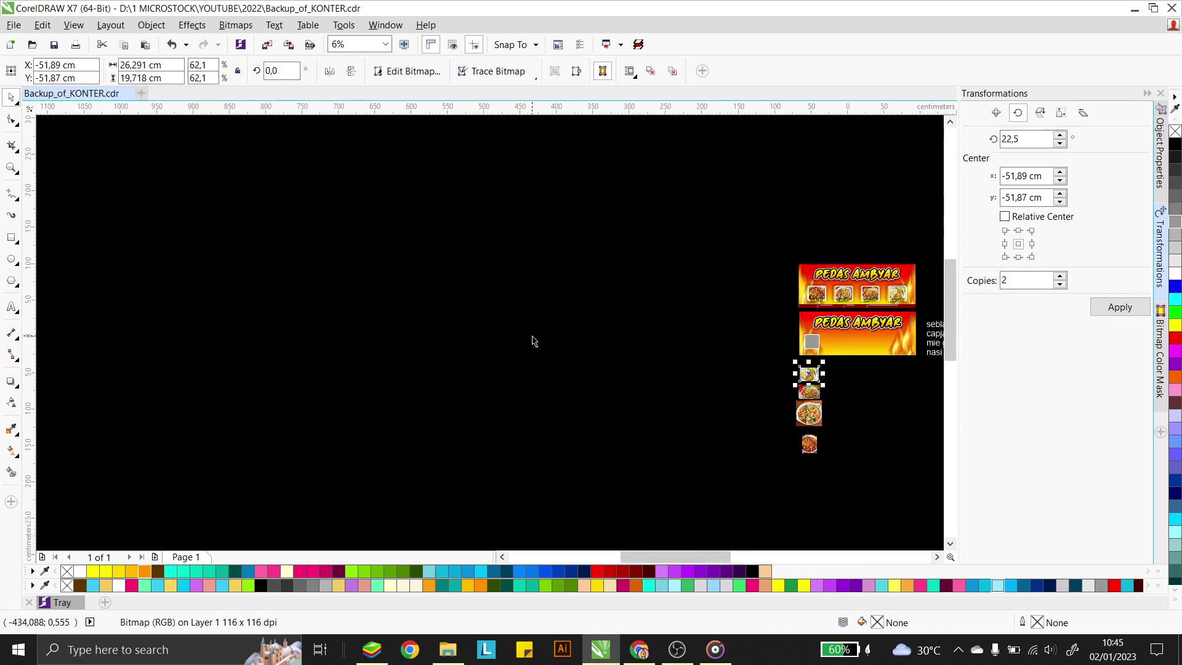
pyautogui.scroll(2, 751, 348)
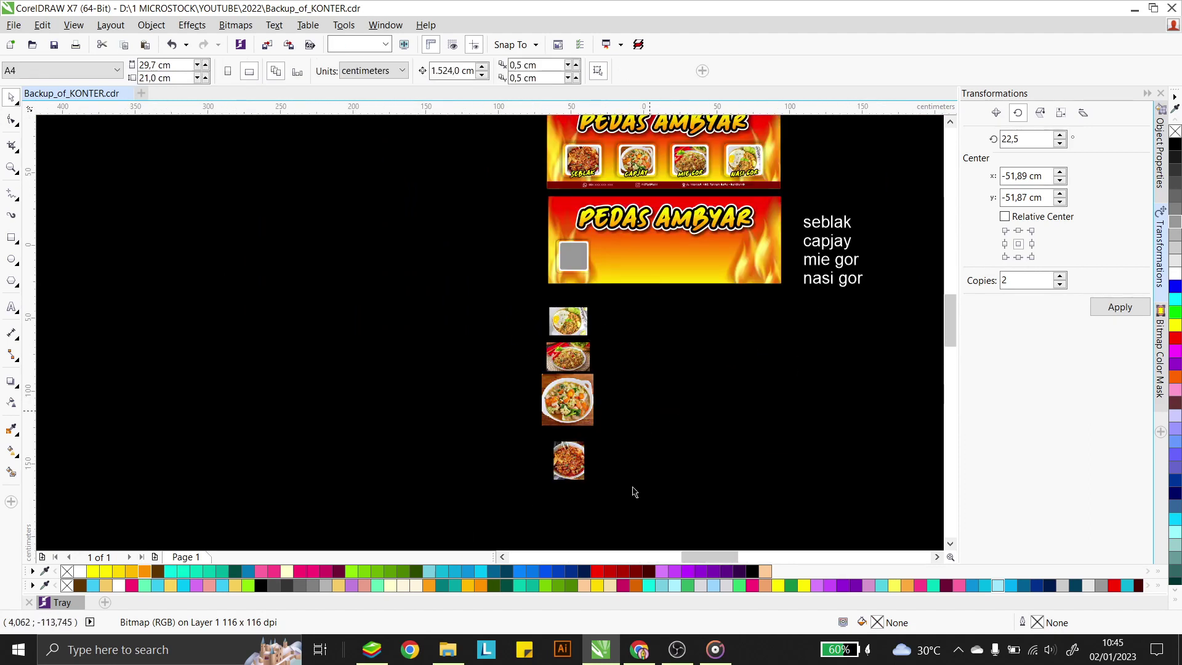
pyautogui.moveTo(628, 501); pyautogui.dragTo(487, 282)
pyautogui.moveTo(575, 308); pyautogui.dragTo(517, 182)
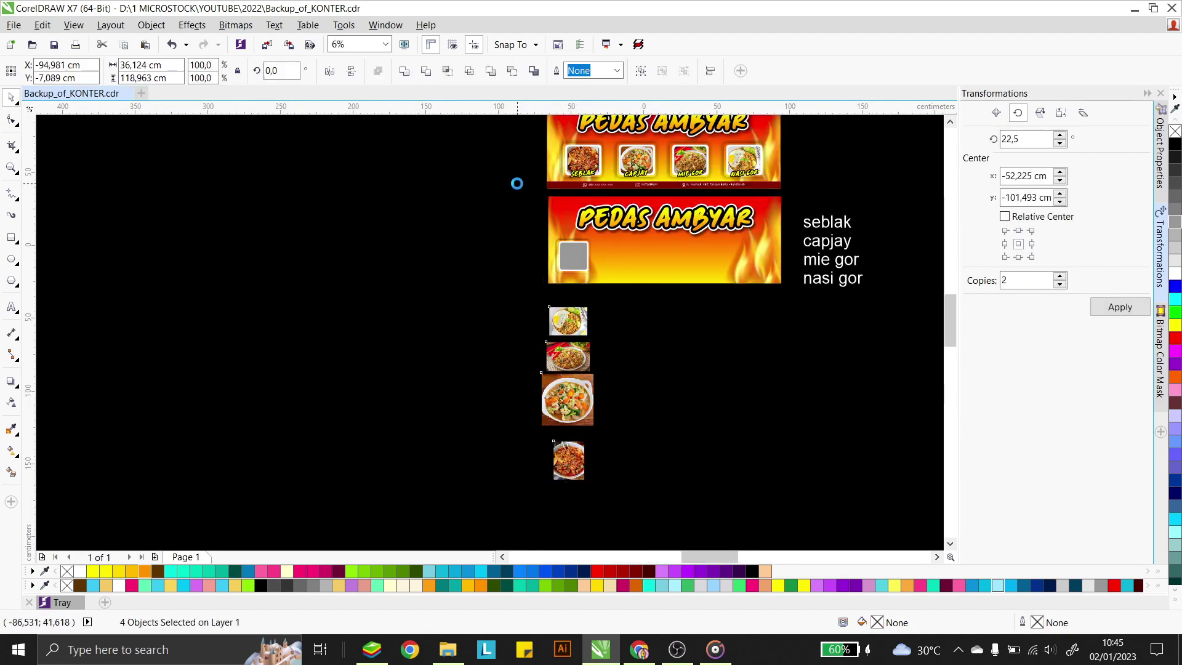
pyautogui.press('Escape')
# Enlarge the seblak photo to about 26.8 cm wide and place it directly below the capjay photo
pyautogui.scroll(2, 488, 394)
pyautogui.moveTo(431, 477); pyautogui.dragTo(448, 408)
pyautogui.moveTo(424, 454); pyautogui.dragTo(425, 468)
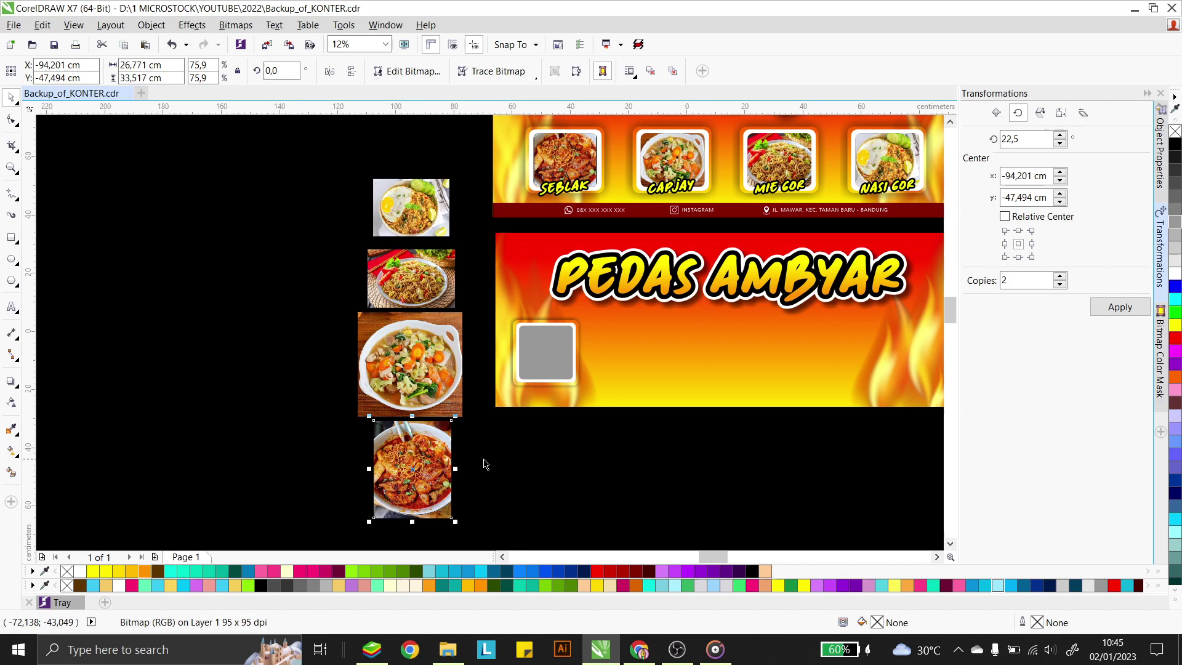
pyautogui.click(419, 477)
pyautogui.click(551, 454)
pyautogui.click(442, 452)
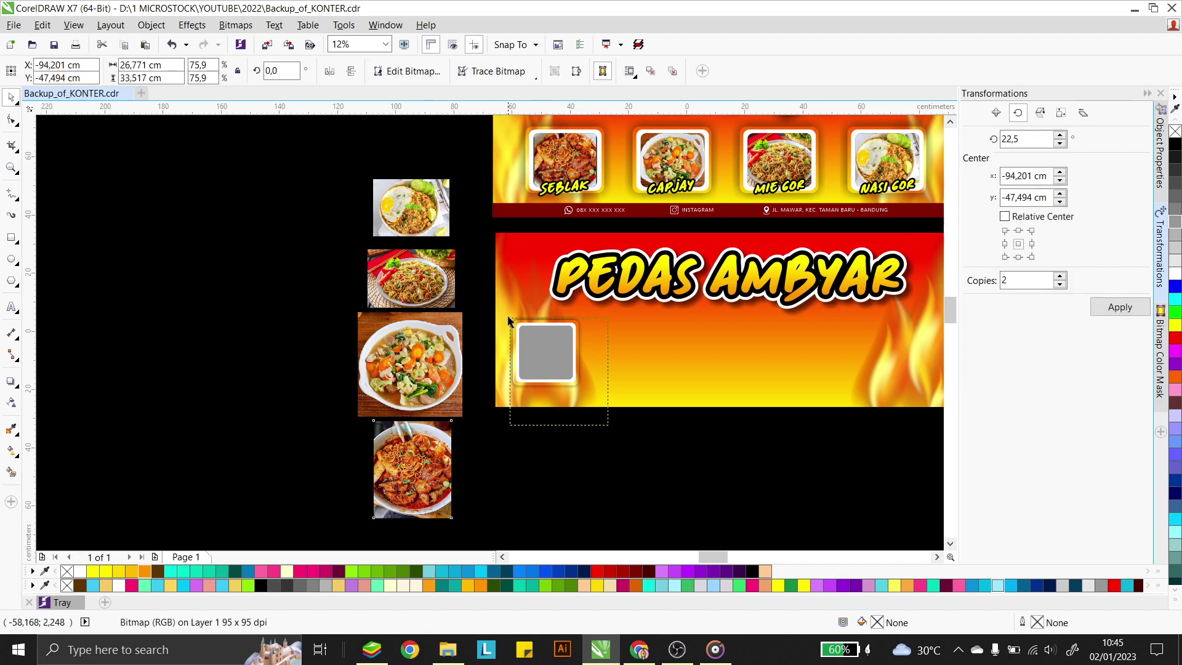
# Copy the shadowed frame three times across the banner and space all four evenly over about 144.2 cm
pyautogui.moveTo(508, 320); pyautogui.dragTo(802, 344)
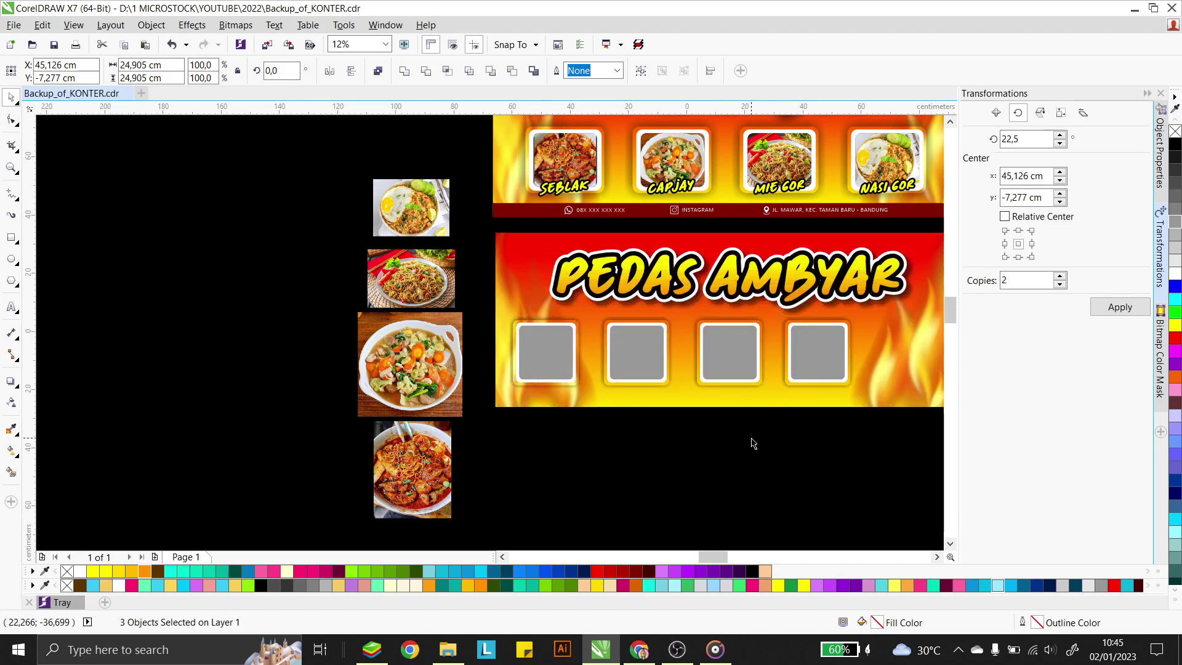
pyautogui.moveTo(868, 430); pyautogui.dragTo(499, 312)
pyautogui.scroll(-2, 517, 326)
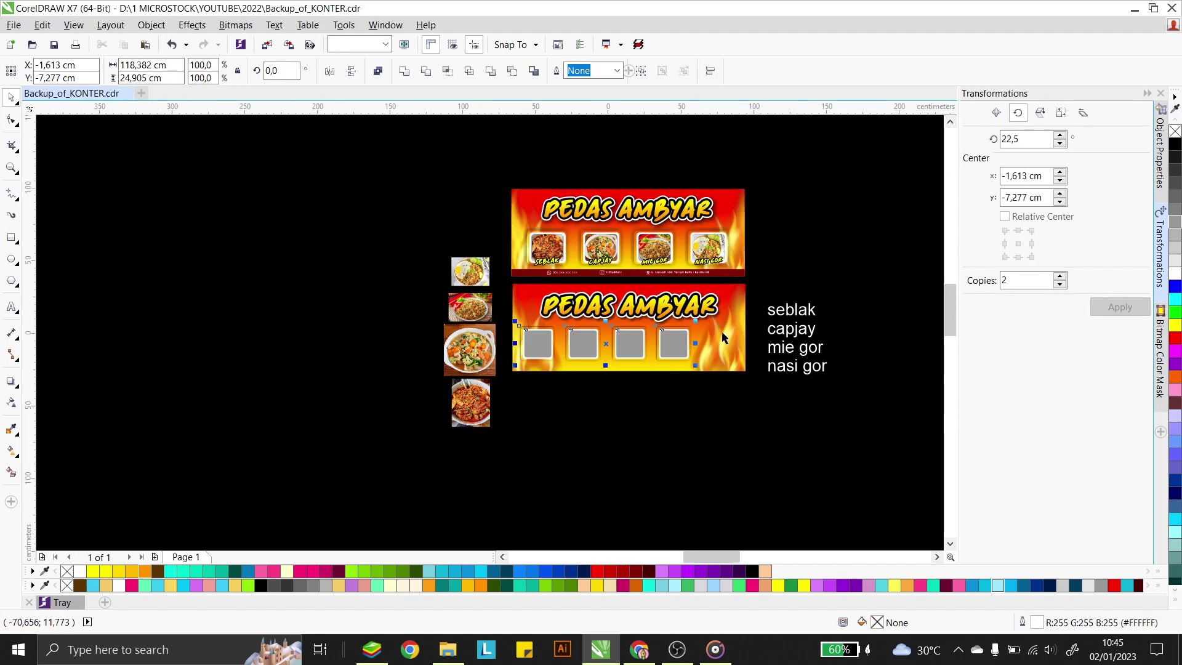
pyautogui.scroll(2, 724, 337)
pyautogui.moveTo(619, 360); pyautogui.dragTo(694, 361)
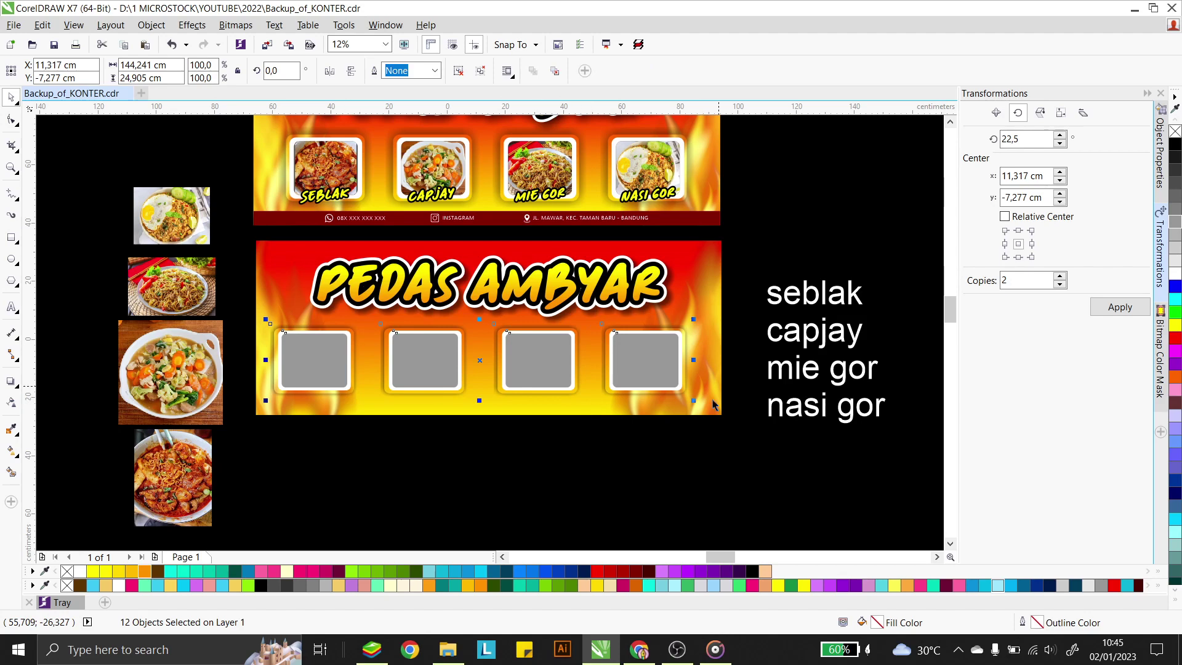
# Group the four frames and centre the group horizontally on the banner's background
pyautogui.hotkey('ctrl', 'g')
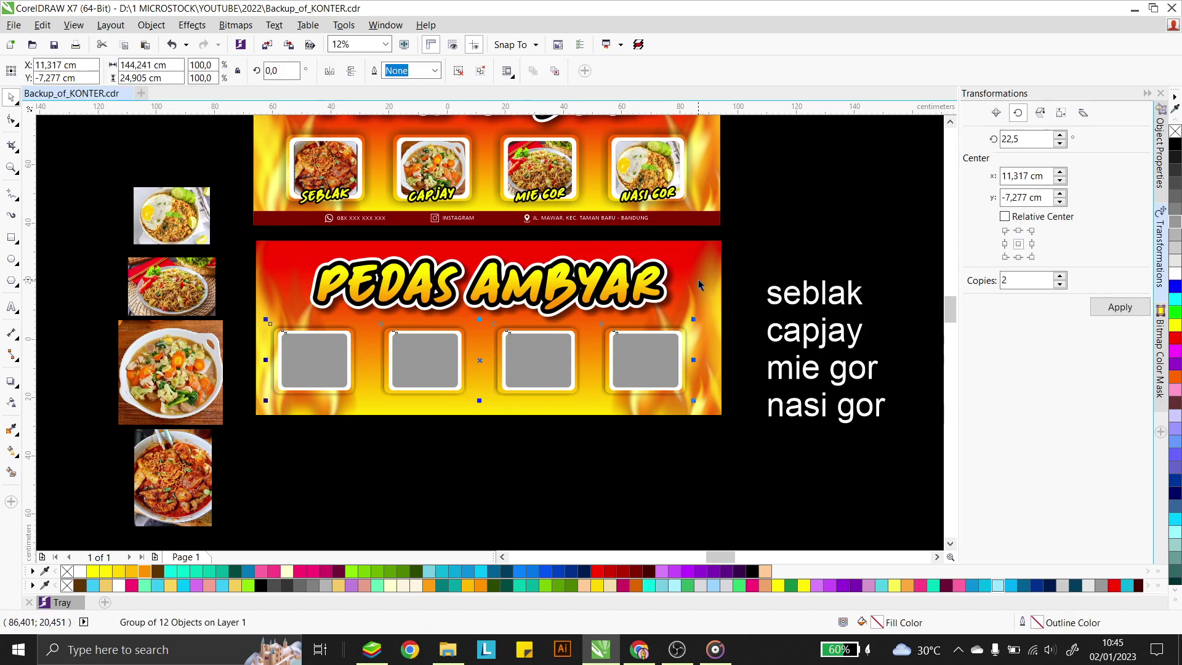
pyautogui.keyDown('shift'); pyautogui.click(708, 266); pyautogui.keyUp('shift')
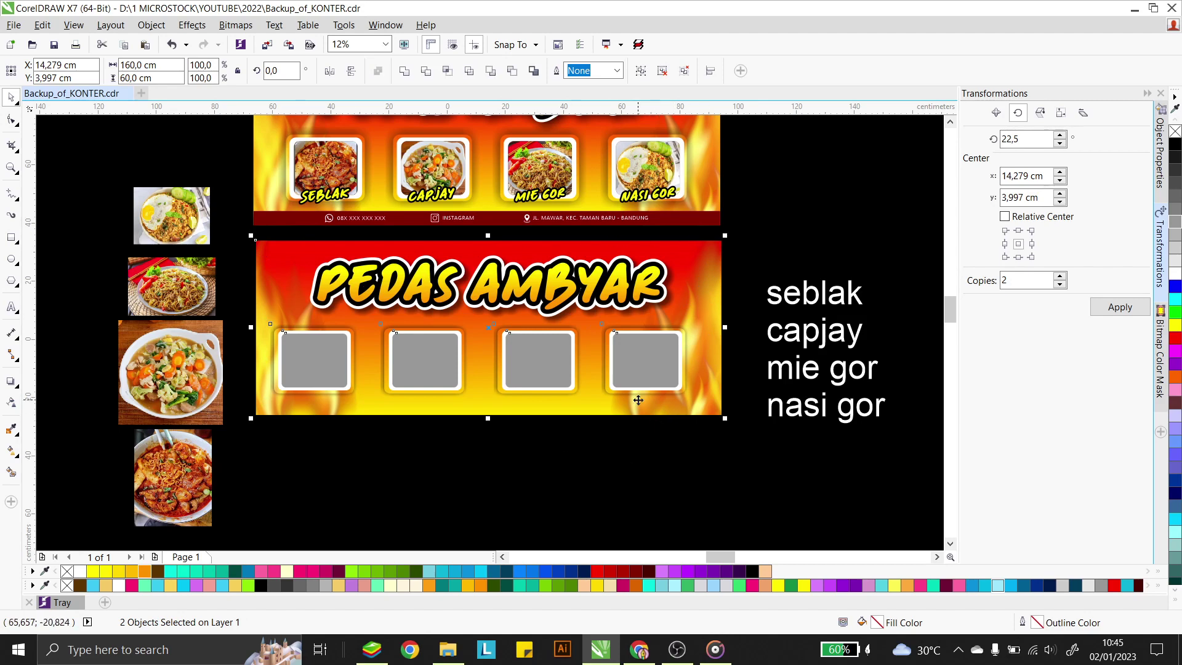
pyautogui.press('e')
pyautogui.click(600, 451)
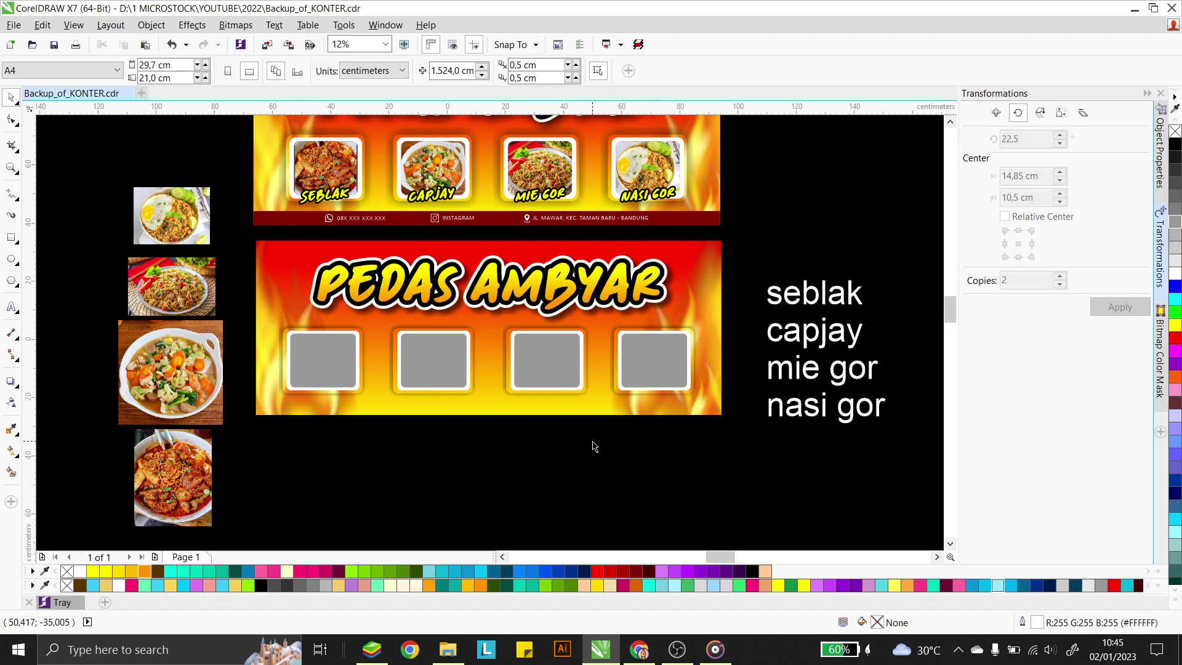
# Ungroup the row of four frames into its separate squares and shadows
pyautogui.click(539, 365)
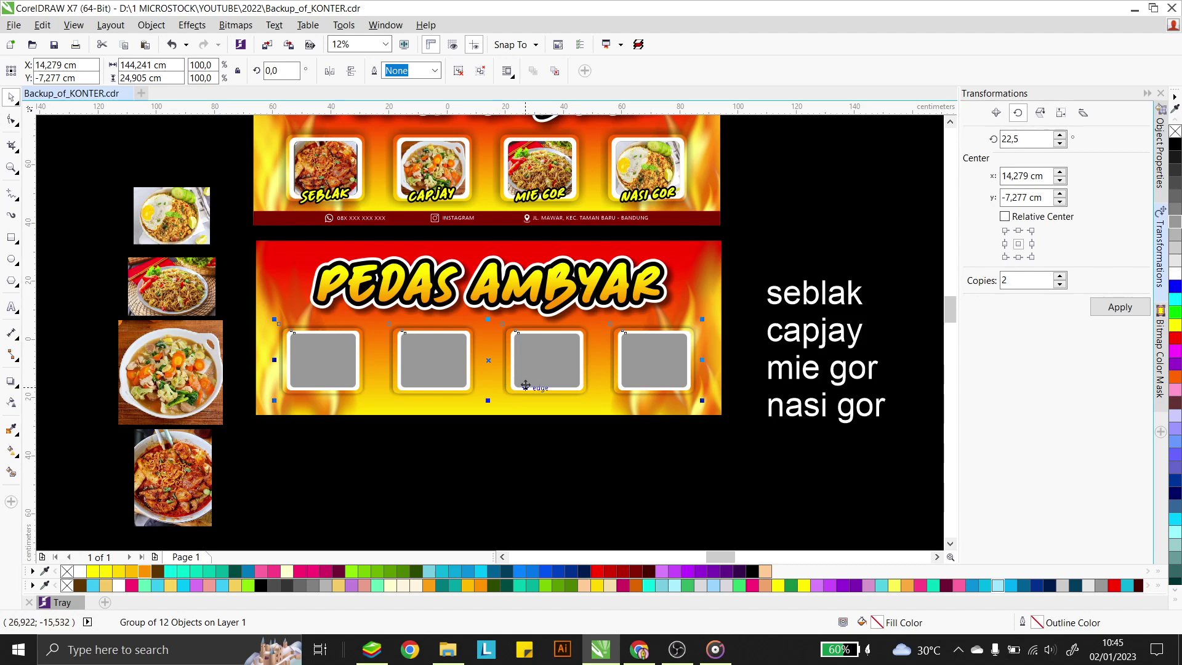
pyautogui.hotkey('ctrl', 'u')
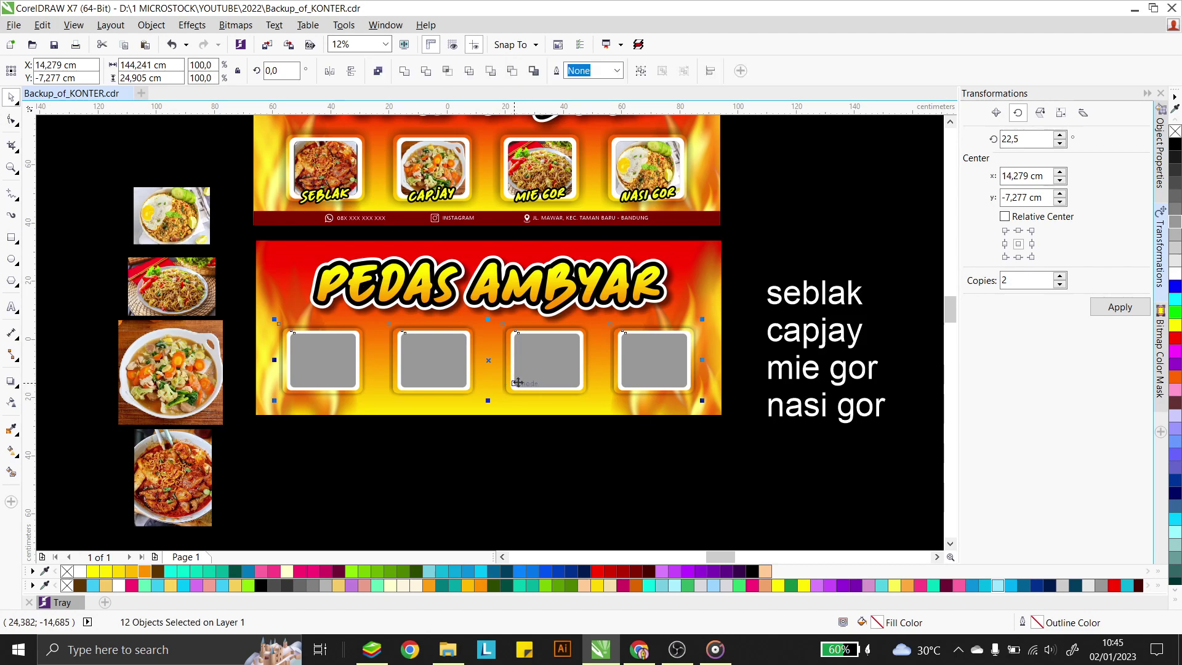
pyautogui.click(517, 382)
pyautogui.click(572, 460)
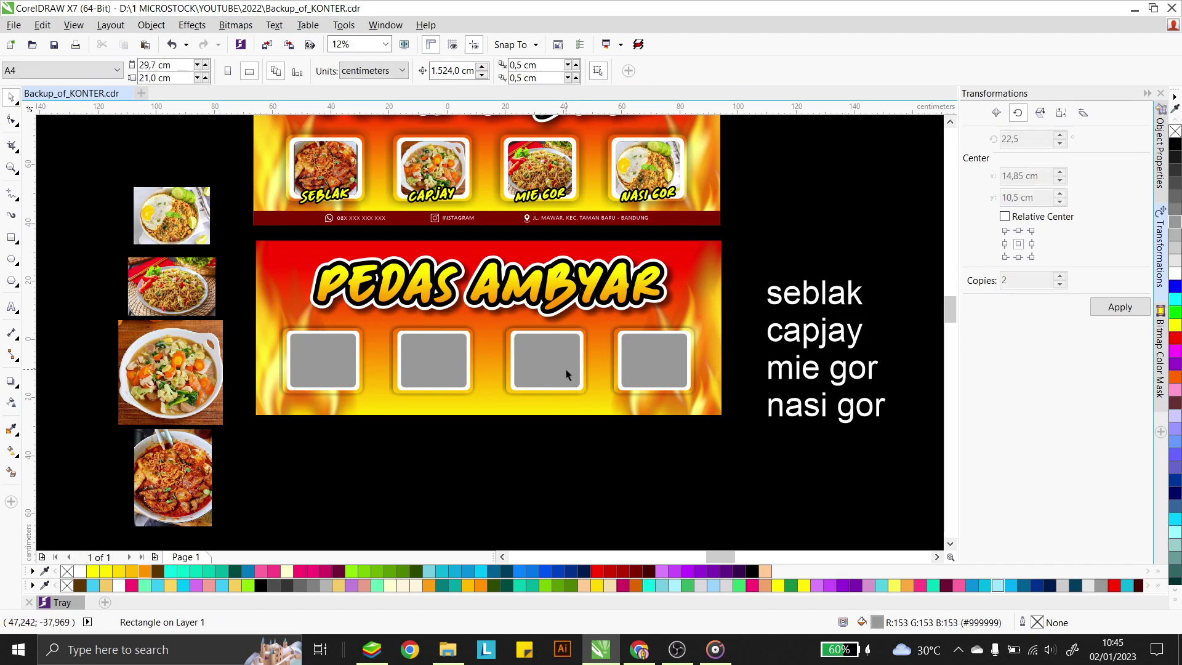
# Move the seblak photo below the banner and PowerClip it inside the first frame of the row
pyautogui.click(483, 490)
pyautogui.moveTo(172, 486); pyautogui.dragTo(320, 484)
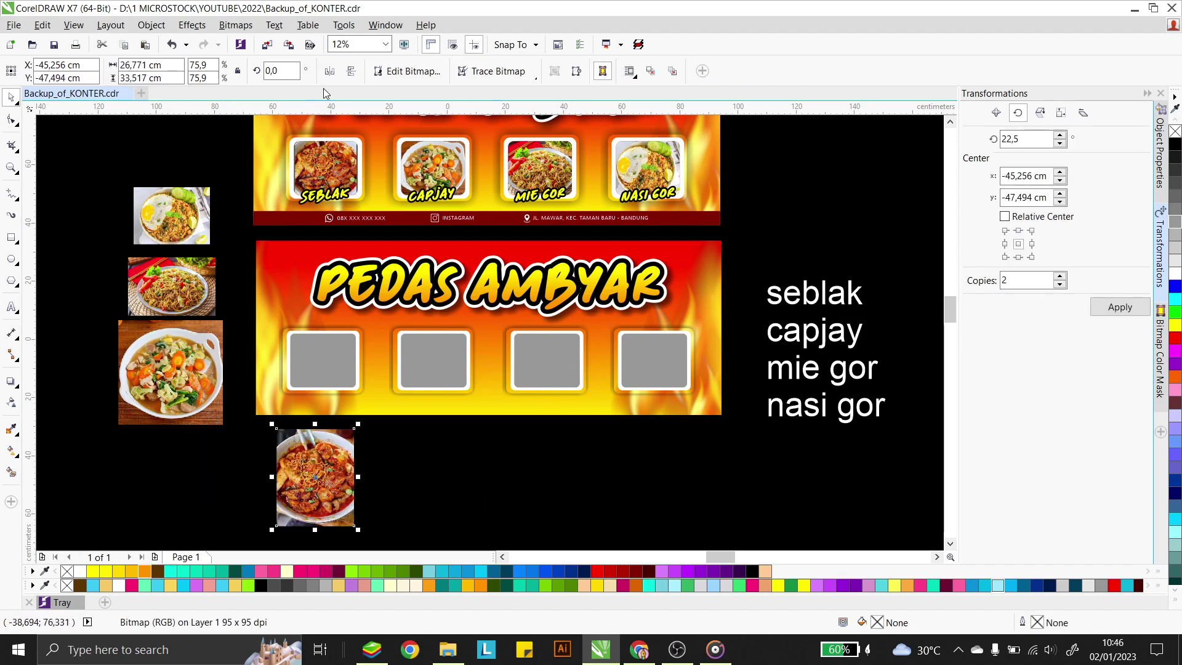
pyautogui.click(151, 25)
pyautogui.moveTo(289, 151)
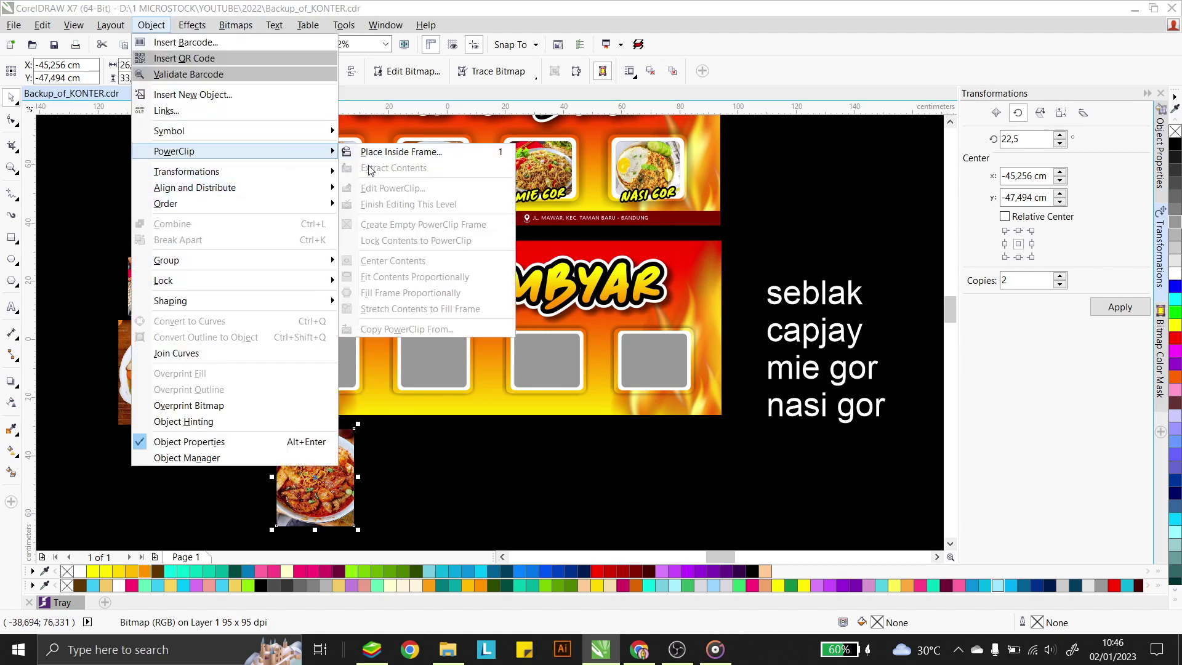
pyautogui.click(394, 151)
pyautogui.click(321, 360)
# PowerClip the capjay photo inside the second frame of the banner
pyautogui.click(178, 369)
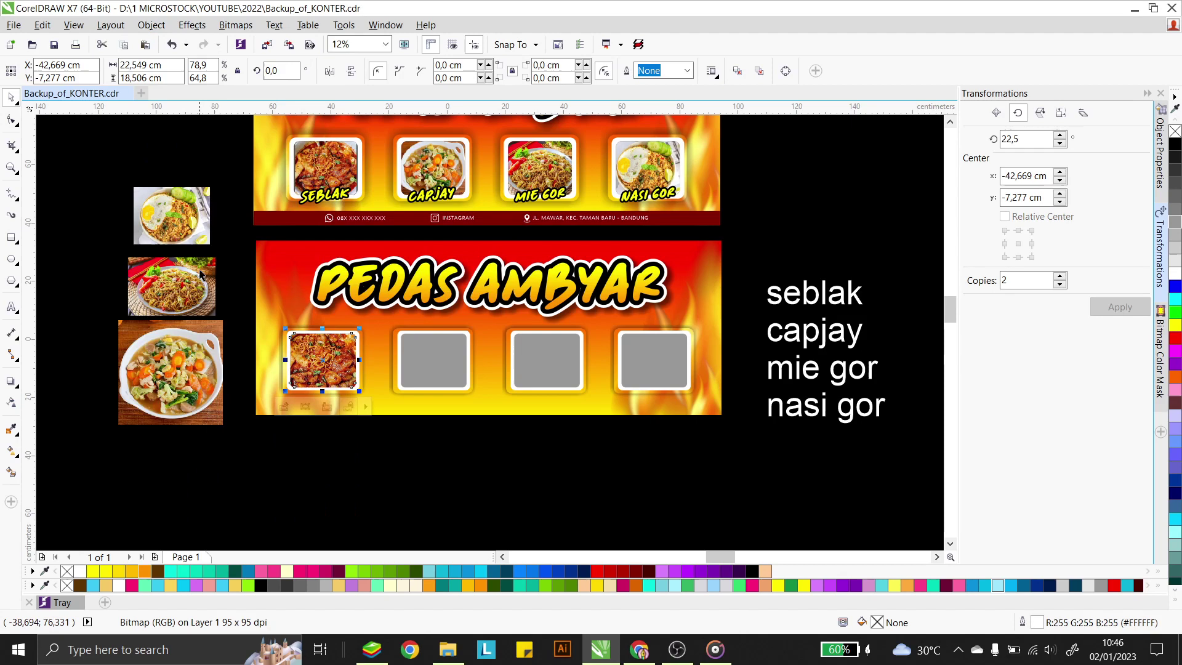
pyautogui.keyDown('ctrl'); pyautogui.click(178, 370); pyautogui.keyUp('ctrl')
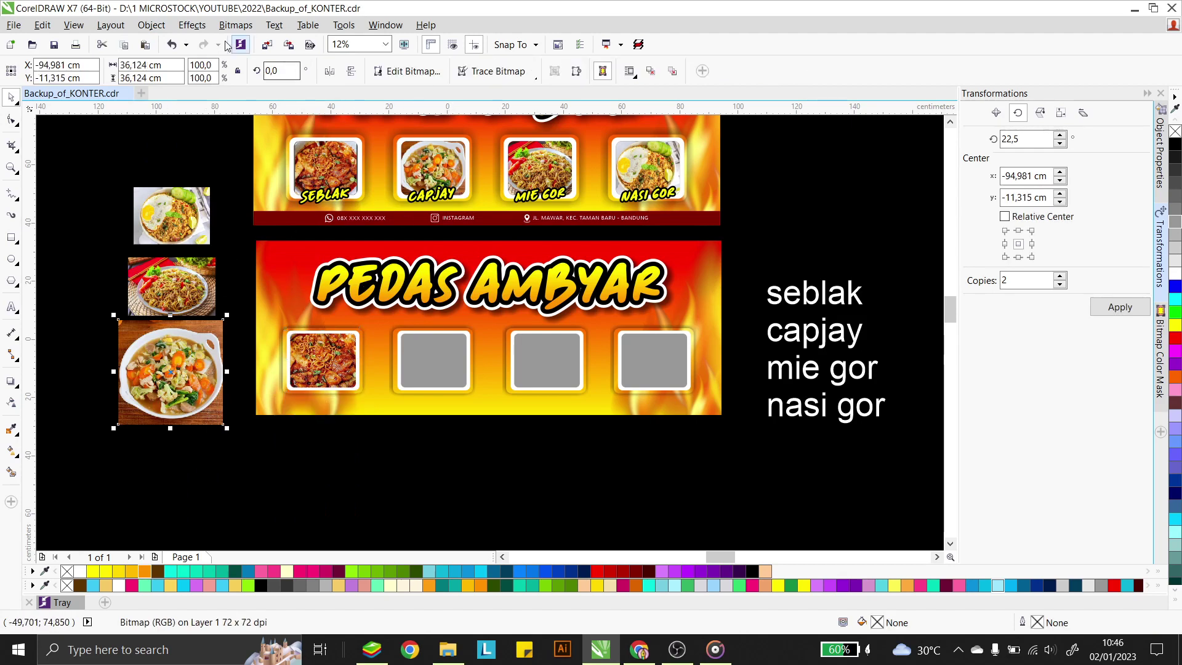
pyautogui.click(151, 25)
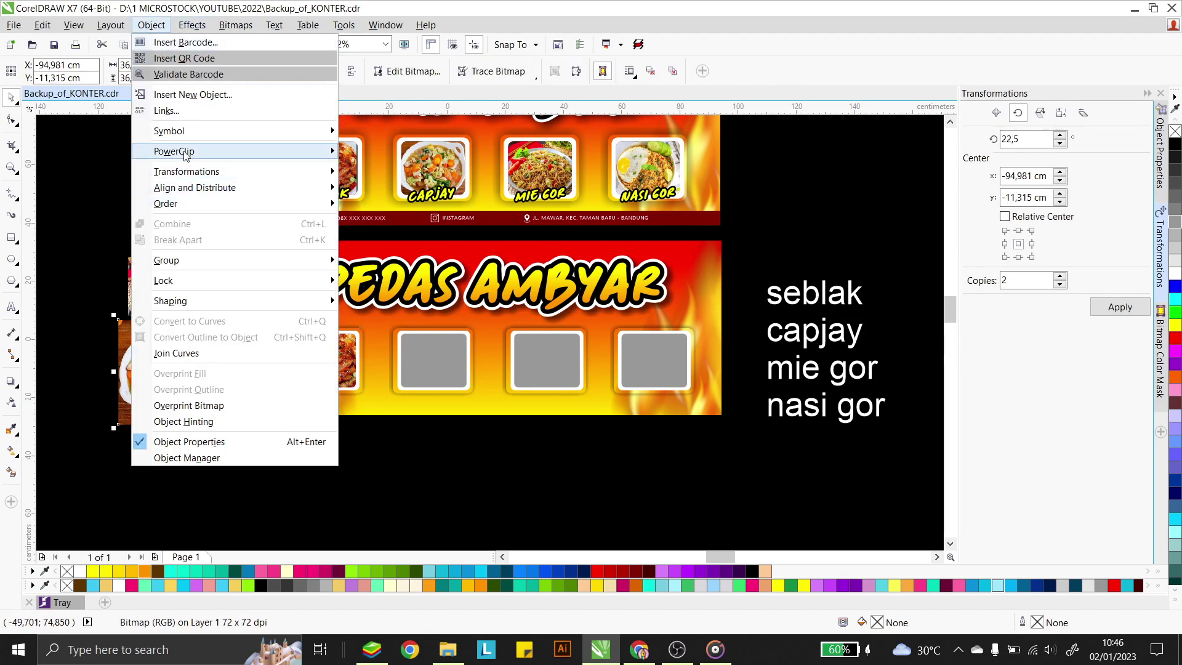
pyautogui.moveTo(184, 155)
pyautogui.click(394, 152)
pyautogui.click(434, 357)
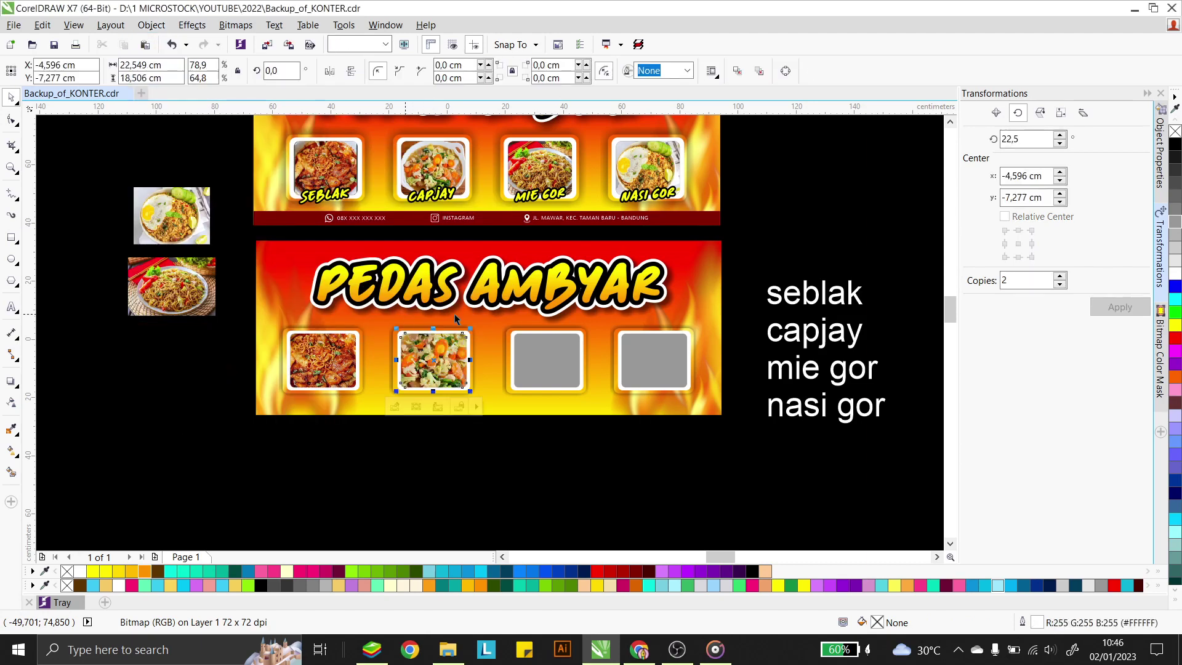
# Edit the second frame's PowerClip contents and shrink the capjay photo about its centre to about 23.7 cm wide
pyautogui.click(434, 406)
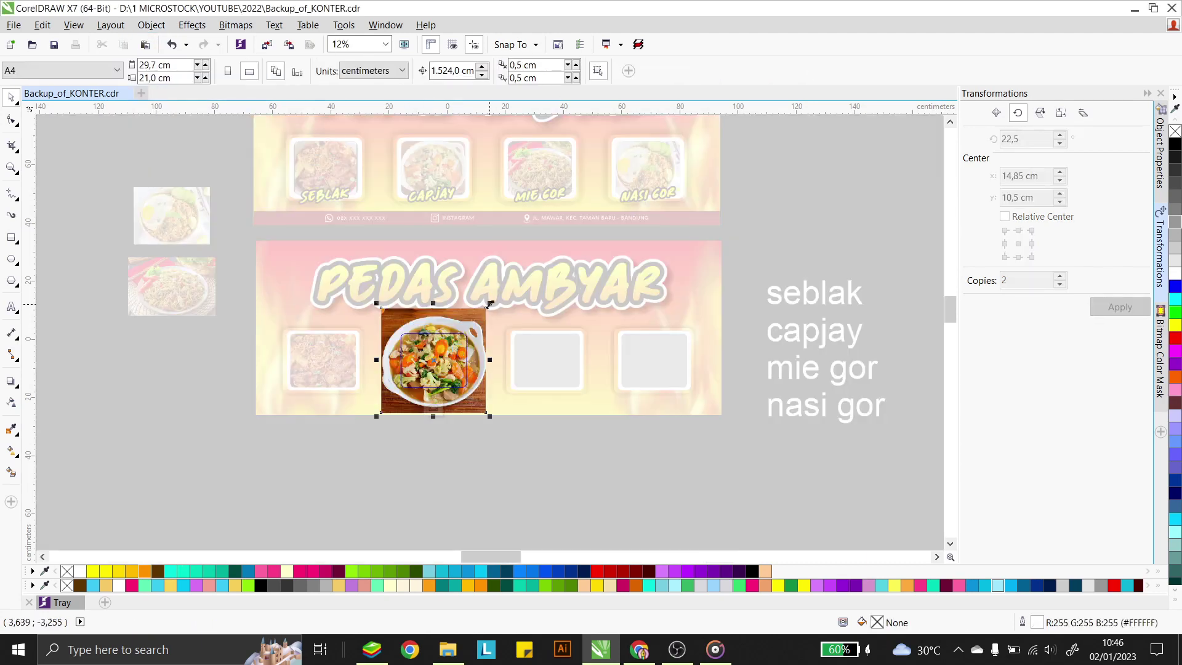
pyautogui.moveTo(475, 310); pyautogui.dragTo(474, 318)
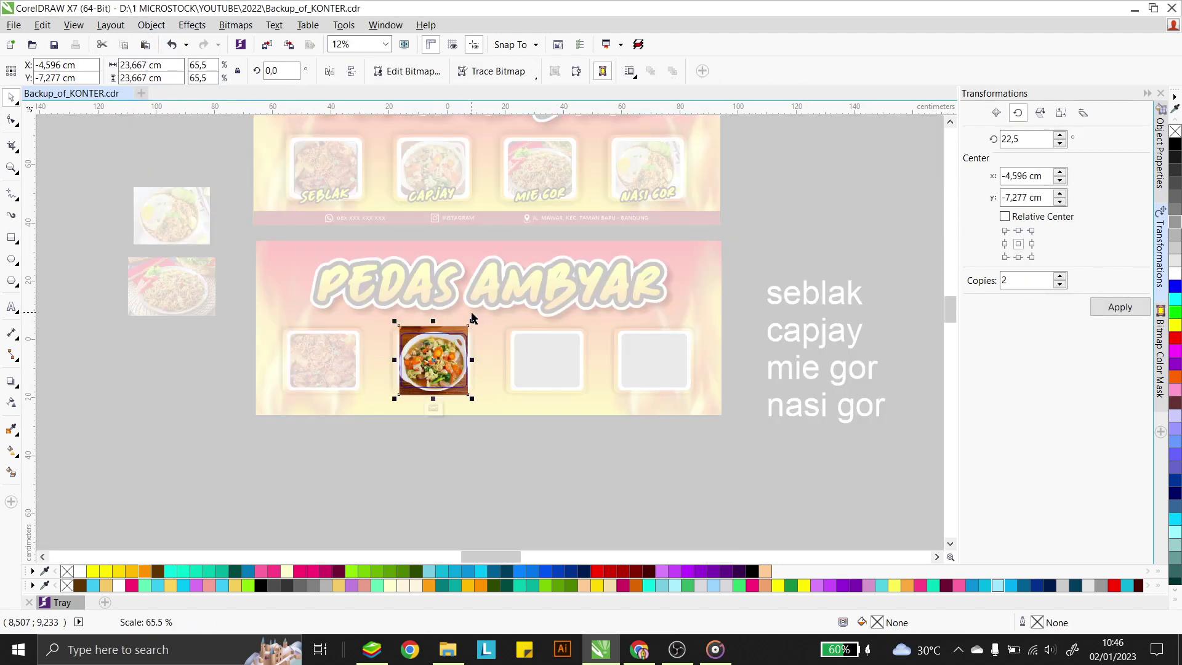
pyautogui.click(500, 456)
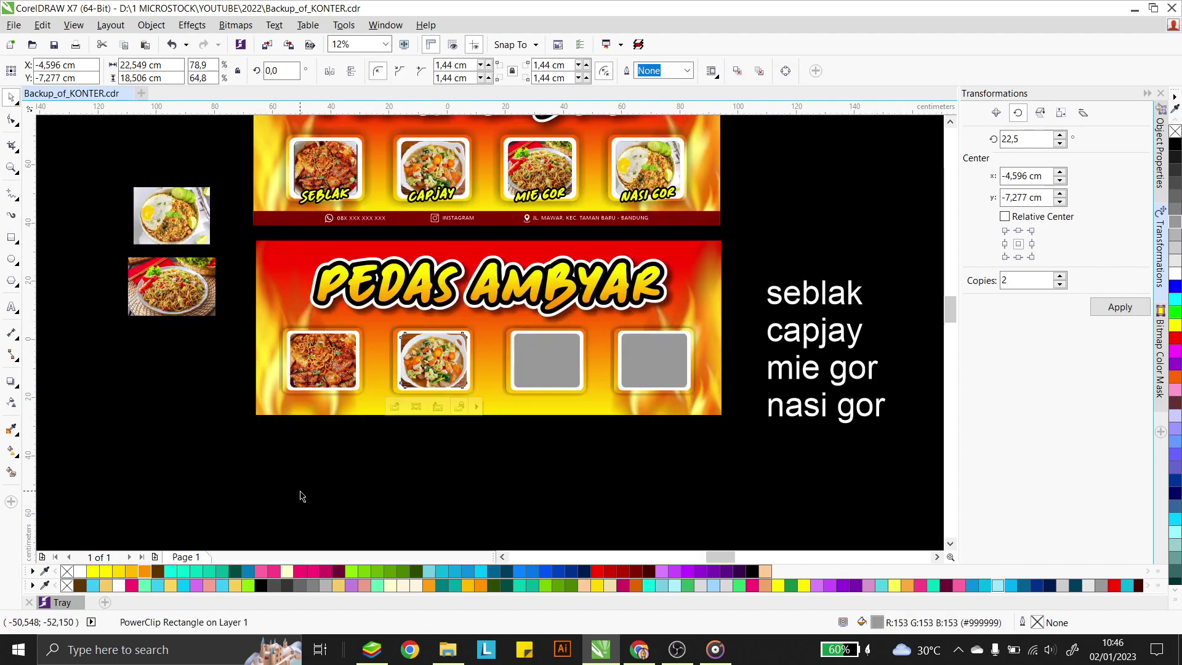
# Edit the first frame's PowerClip contents and shrink the seblak photo about its centre to about 23.2 cm wide
pyautogui.click(310, 354)
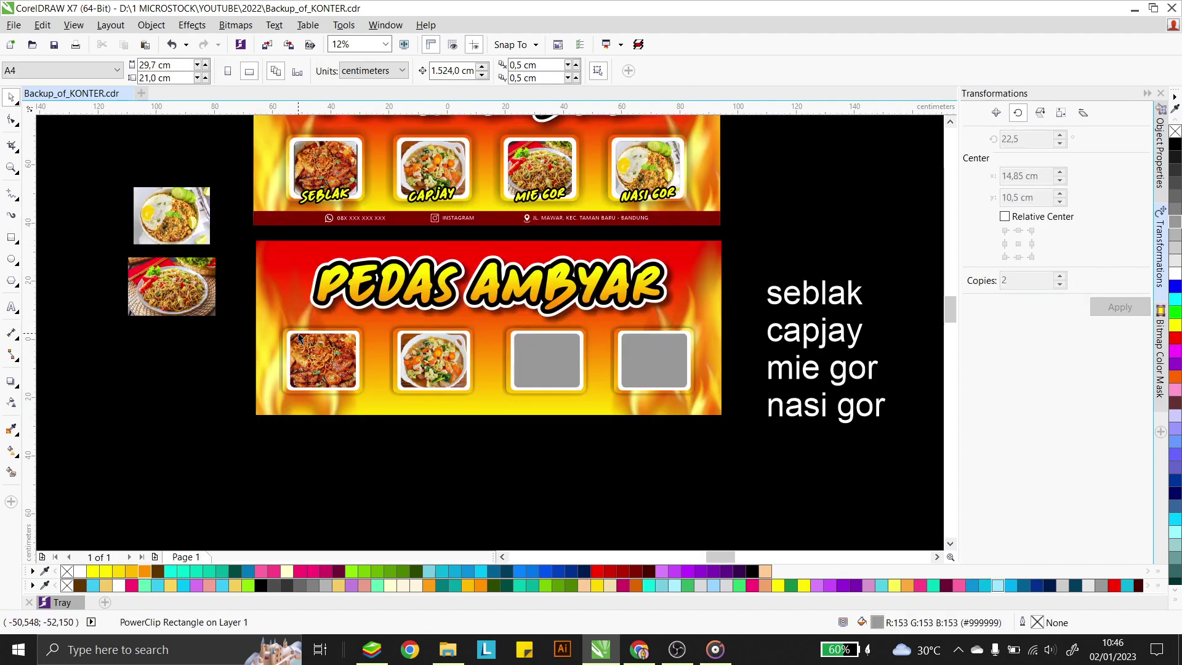
pyautogui.doubleClick(333, 354)
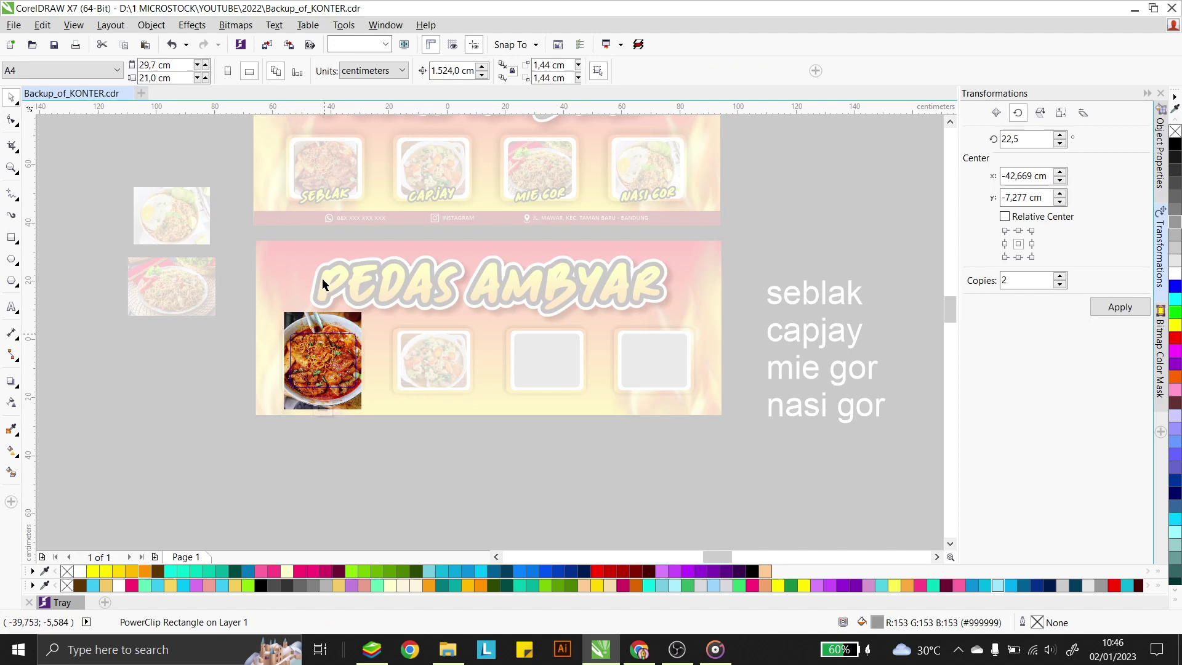
pyautogui.click(341, 328)
pyautogui.scroll(1, 249, 363)
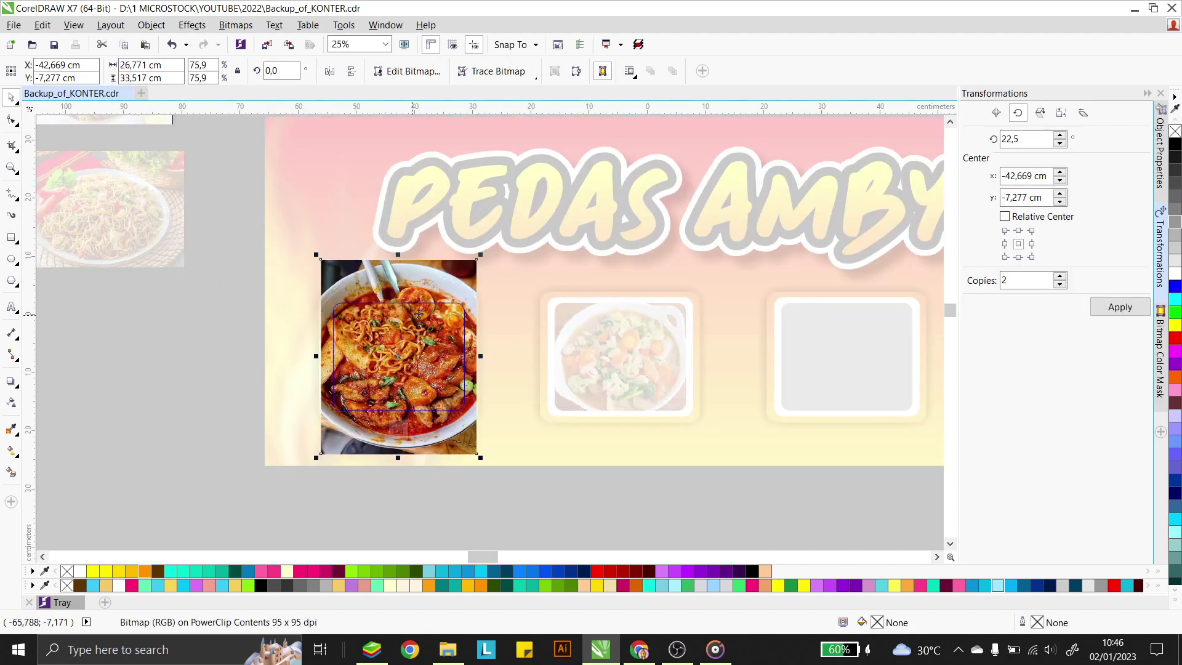
pyautogui.moveTo(481, 255); pyautogui.dragTo(470, 268)
pyautogui.scroll(1, 451, 315)
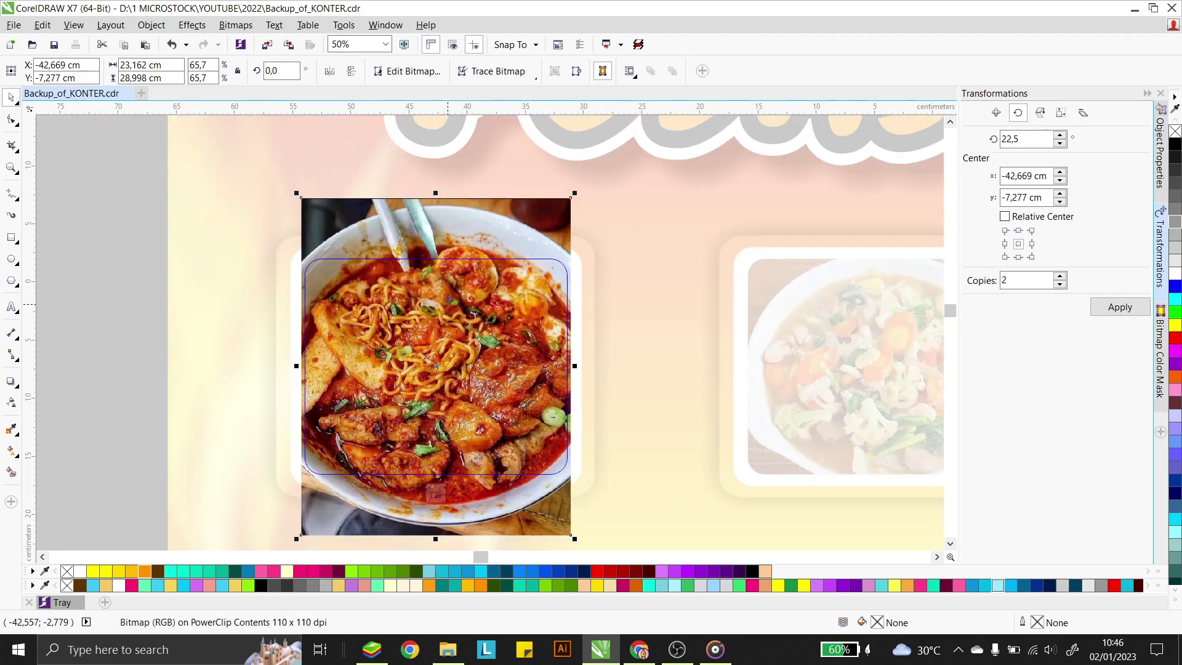
pyautogui.scroll(-1, 415, 316)
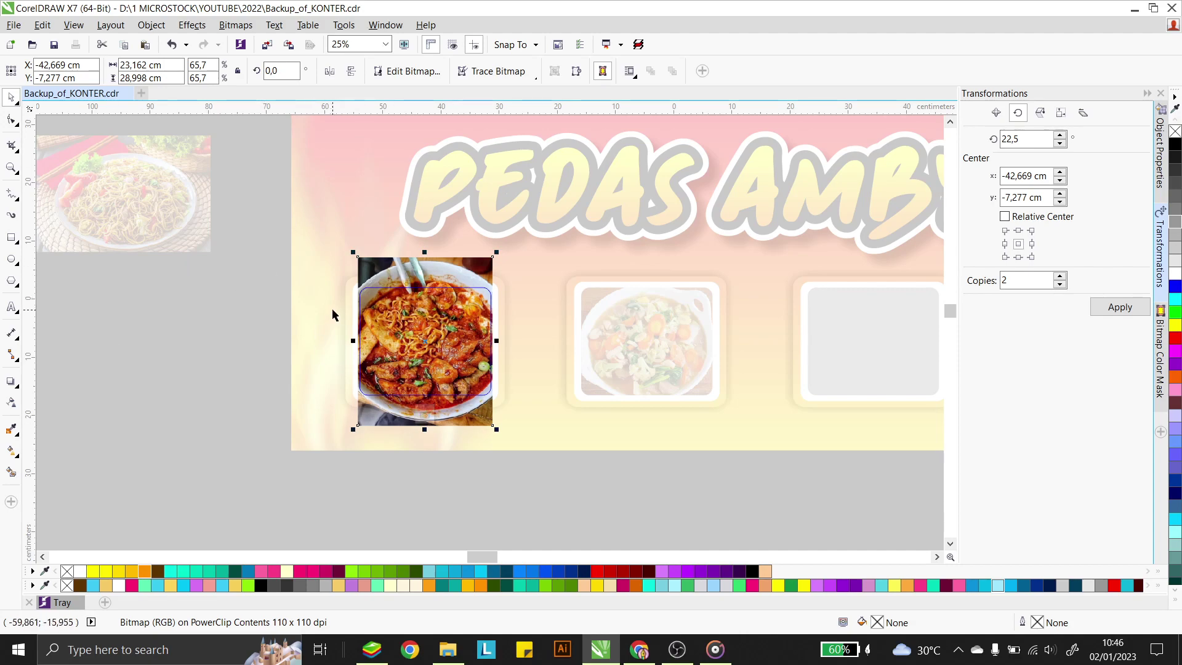
pyautogui.keyDown('ctrl'); pyautogui.click(152, 359); pyautogui.keyUp('ctrl')
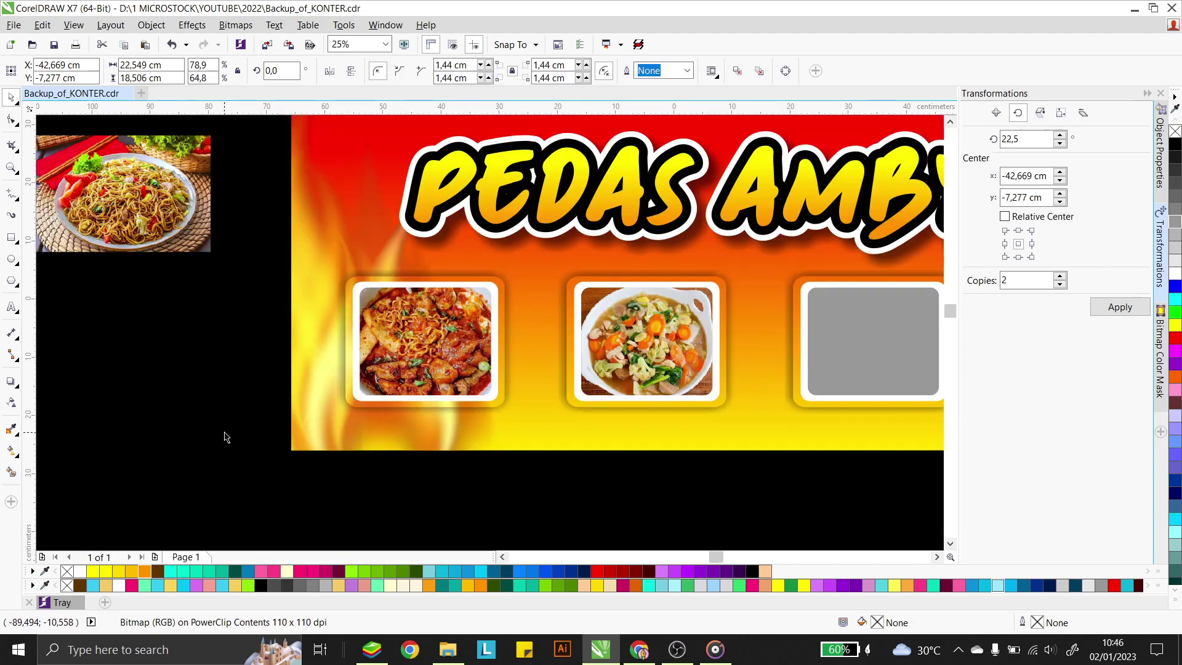
pyautogui.press('Escape')
# Move the nasi goreng photo below the mie goreng photo and shrink the mie goreng photo to about 26 cm wide
pyautogui.scroll(-1, 329, 332)
pyautogui.click(237, 188)
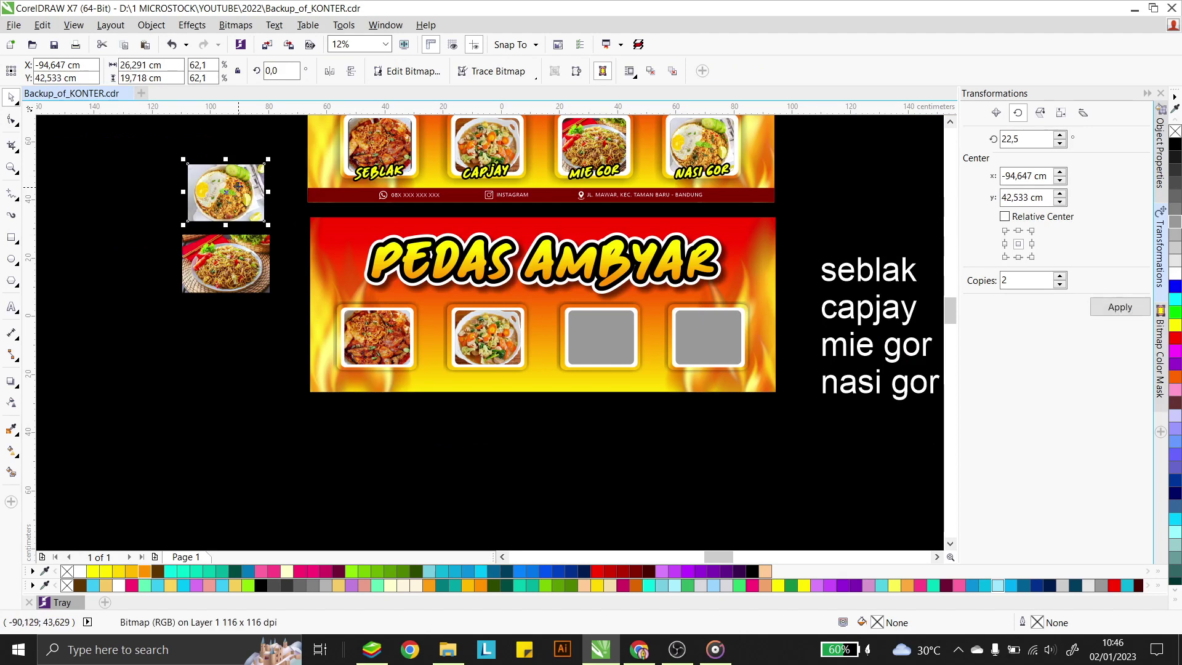
pyautogui.moveTo(237, 185); pyautogui.dragTo(231, 383)
pyautogui.click(233, 259)
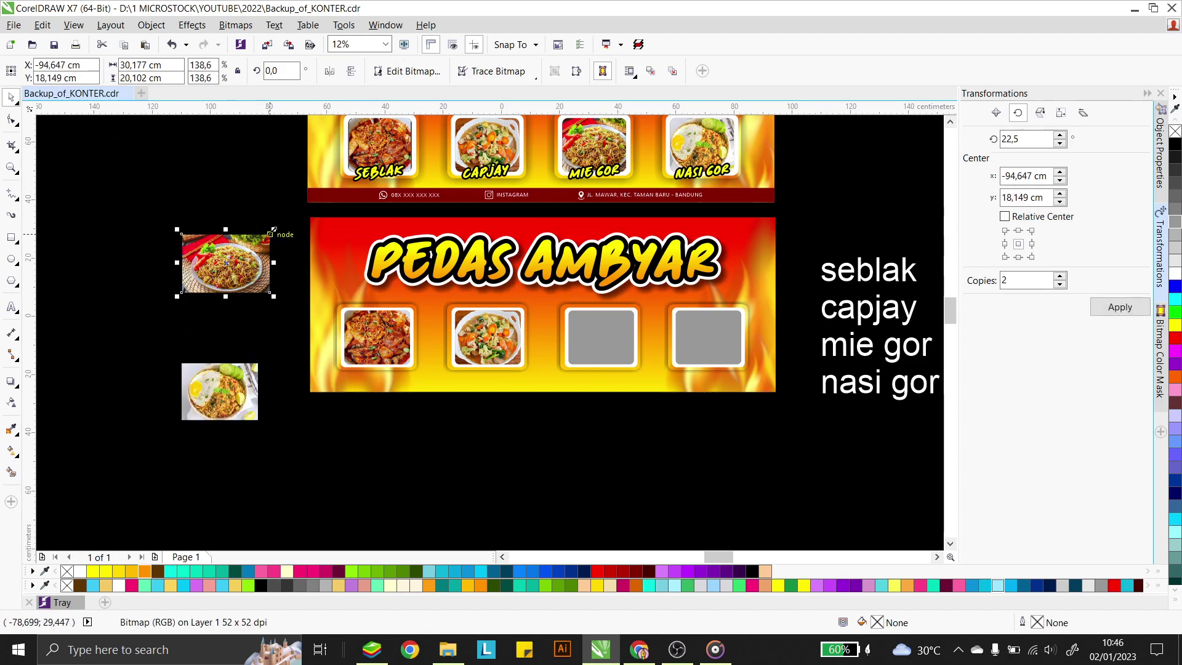
pyautogui.moveTo(273, 230); pyautogui.dragTo(266, 234)
# PowerClip the mie goreng photo inside the third frame of the banner
pyautogui.click(183, 26)
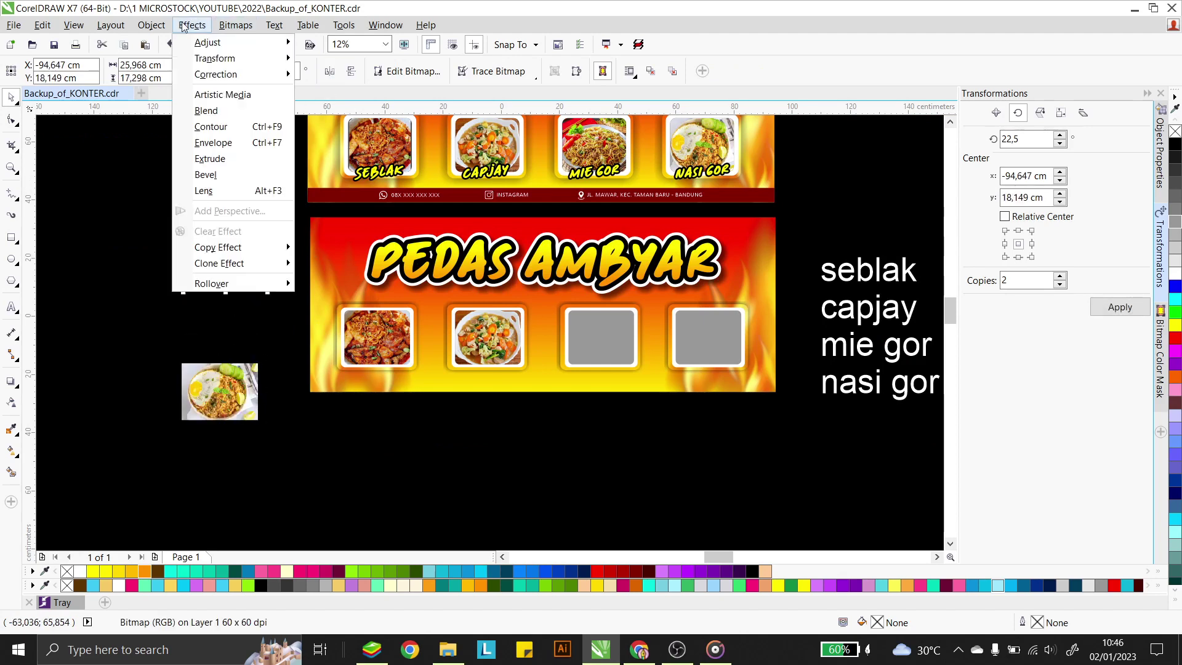
pyautogui.click(183, 26)
pyautogui.click(151, 24)
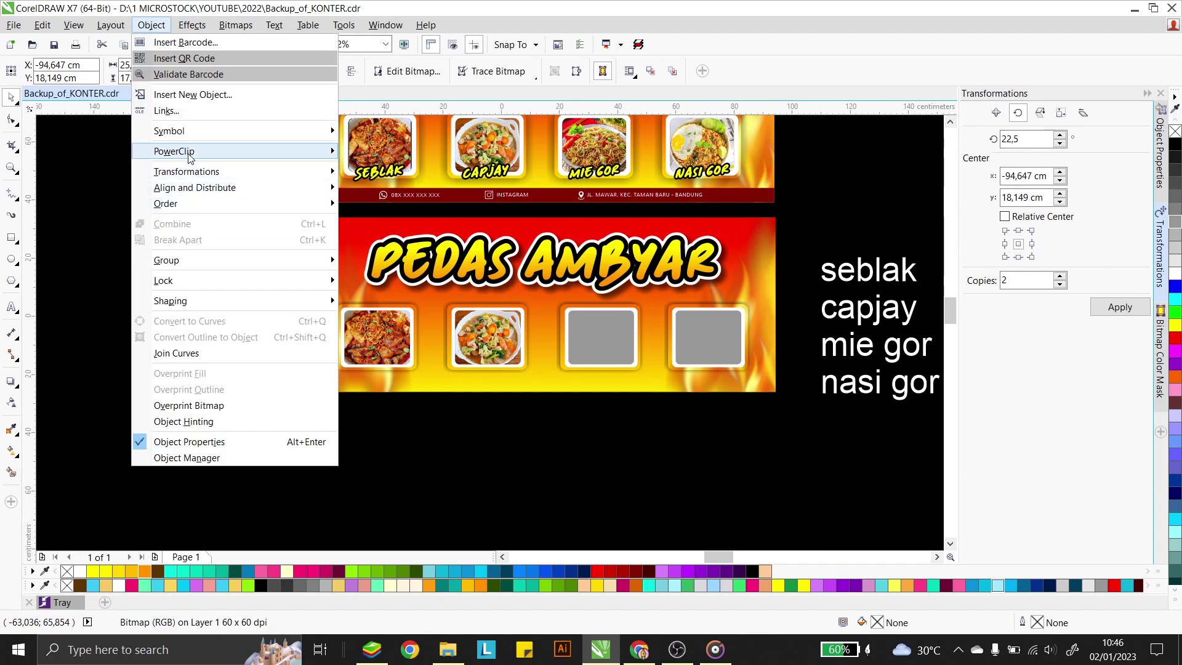
pyautogui.moveTo(191, 157)
pyautogui.click(363, 151)
pyautogui.click(609, 336)
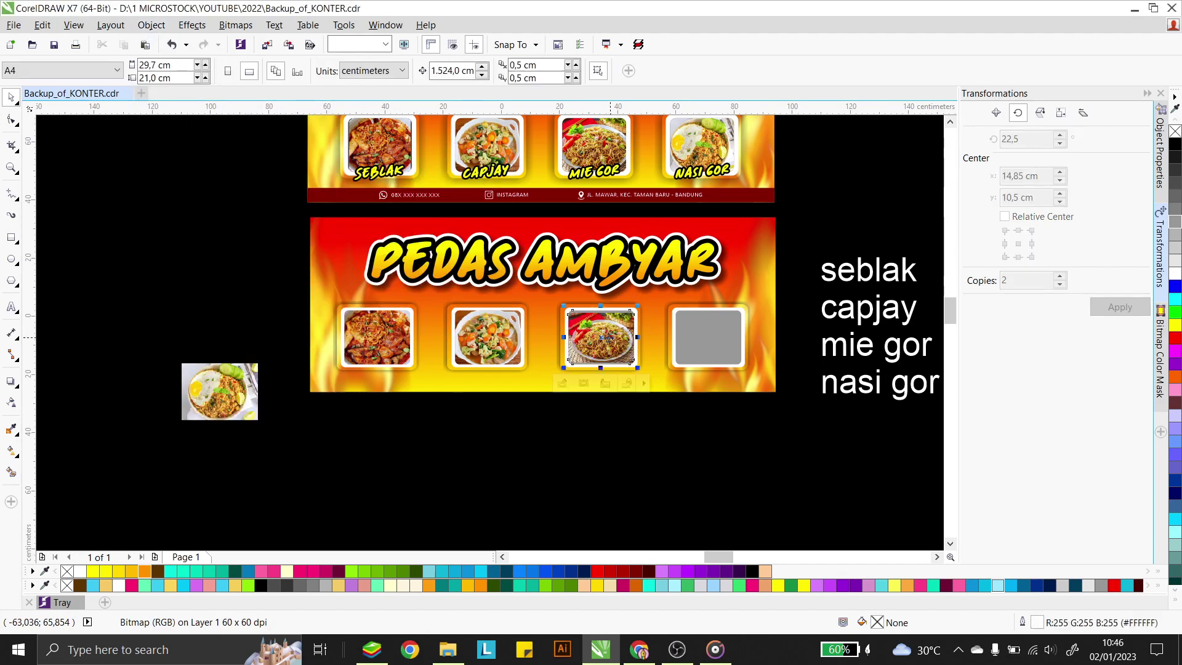
# PowerClip the nasi goreng photo inside the fourth frame of the banner
pyautogui.click(250, 387)
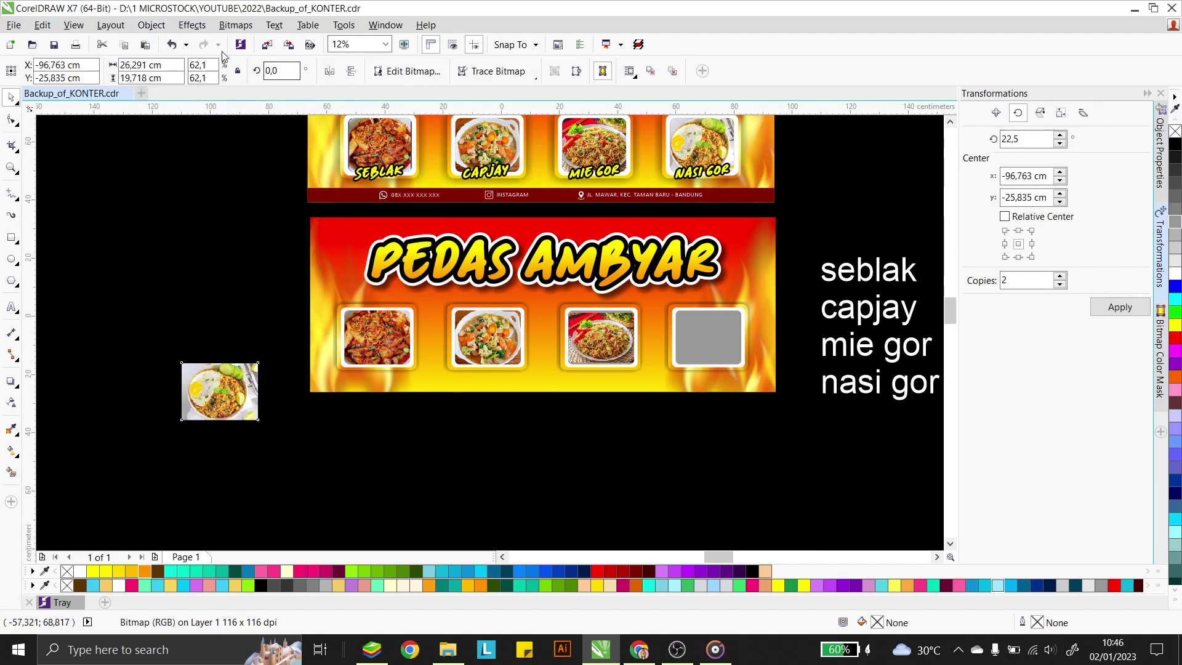
pyautogui.click(152, 26)
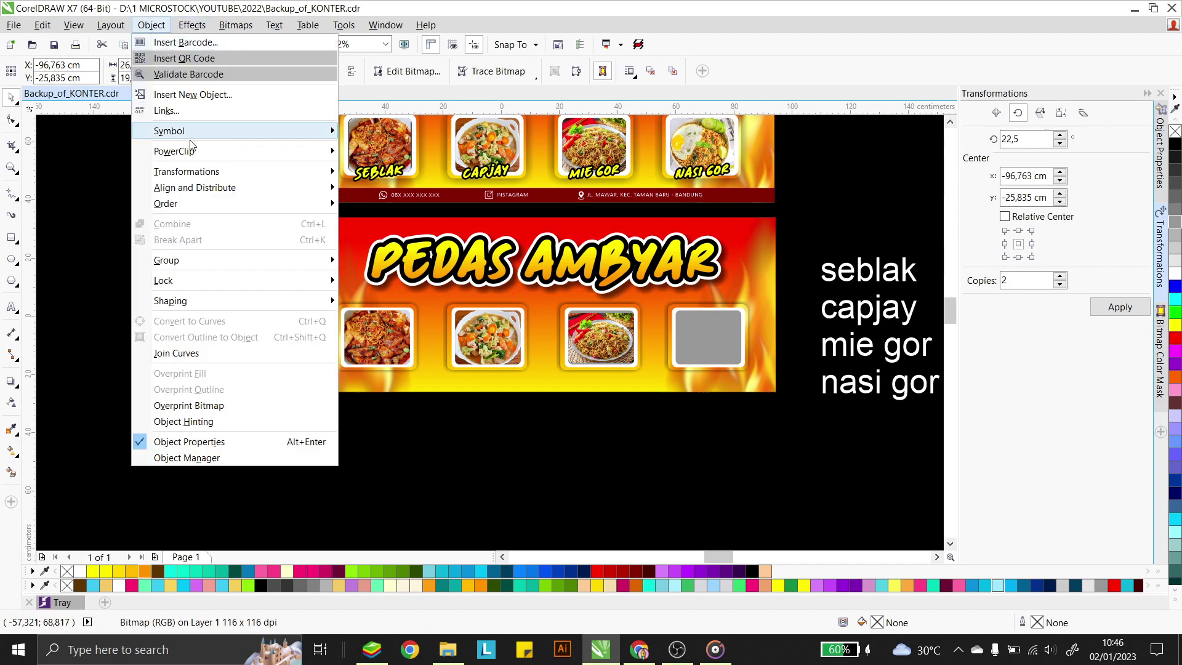
pyautogui.moveTo(190, 151)
pyautogui.click(369, 151)
pyautogui.click(700, 346)
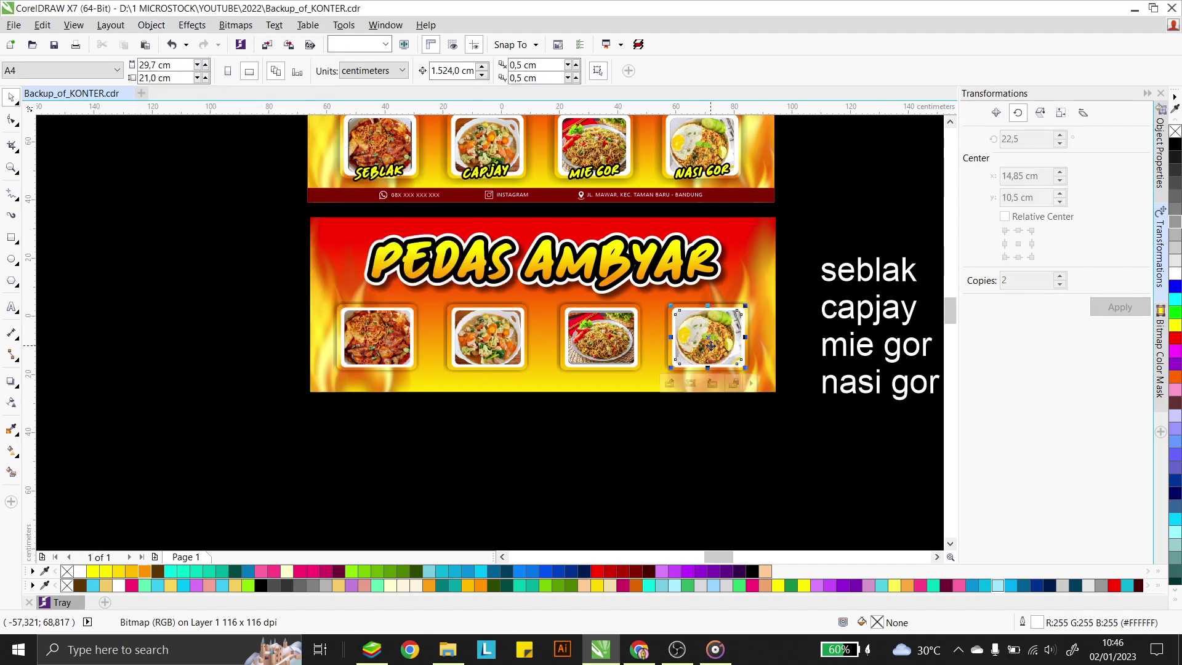
pyautogui.click(482, 447)
# Change the font of the four menu names beside the banner to Cecep's Handwriting
pyautogui.scroll(-1, 461, 337)
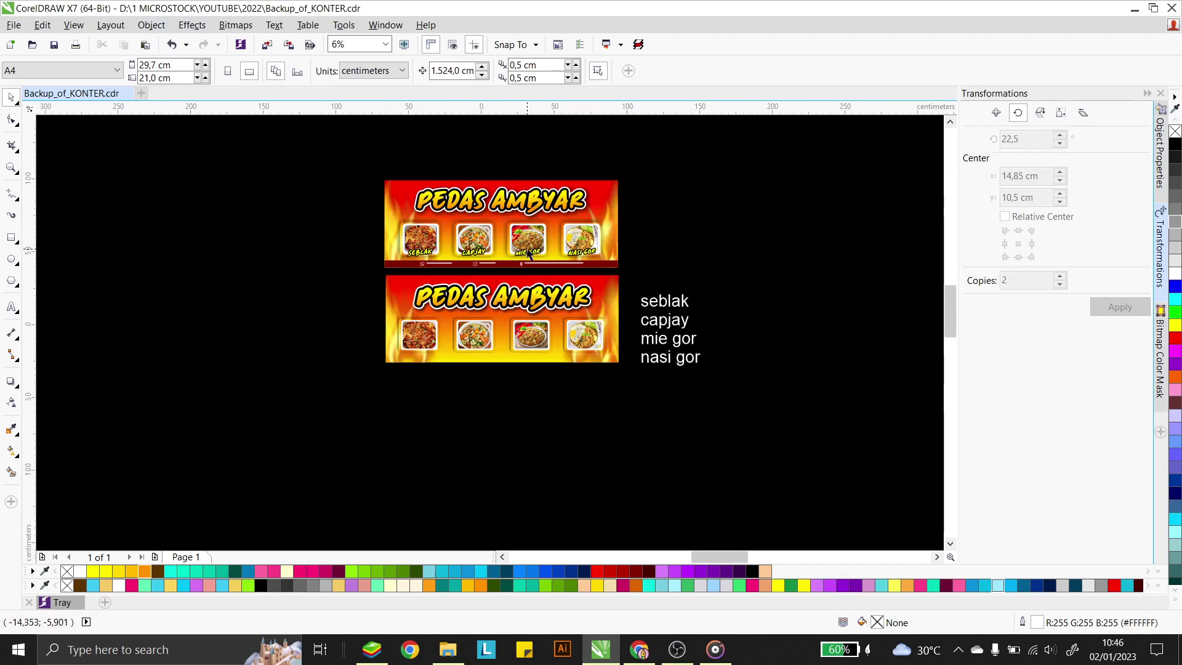
pyautogui.scroll(1, 568, 296)
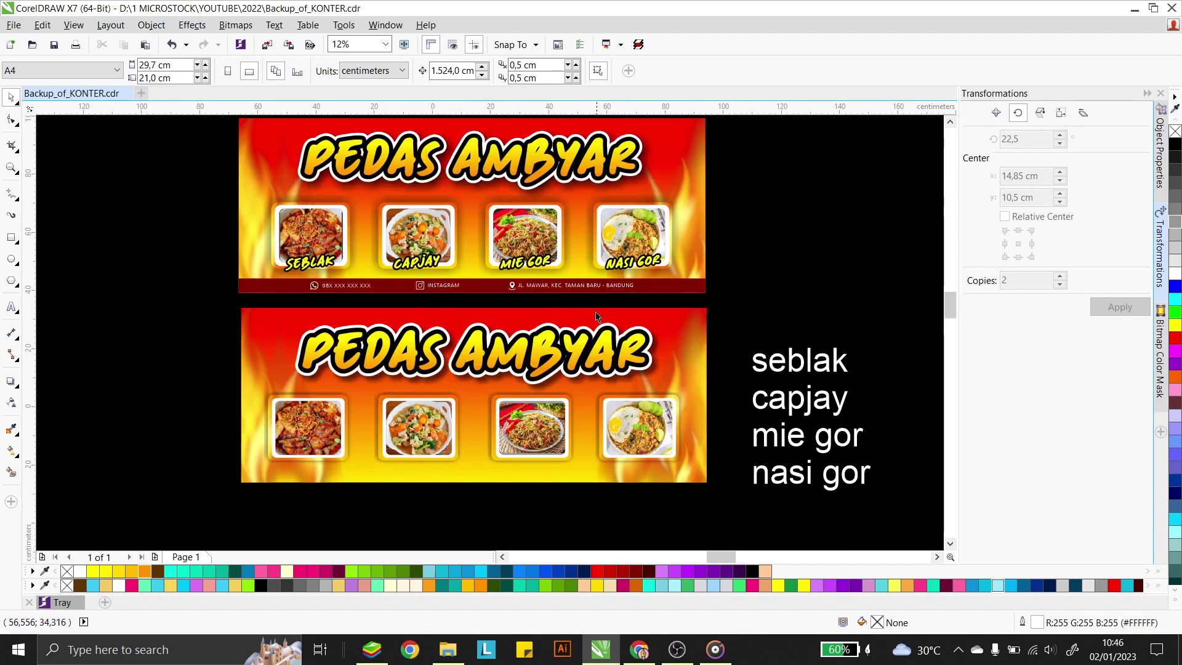
pyautogui.click(785, 373)
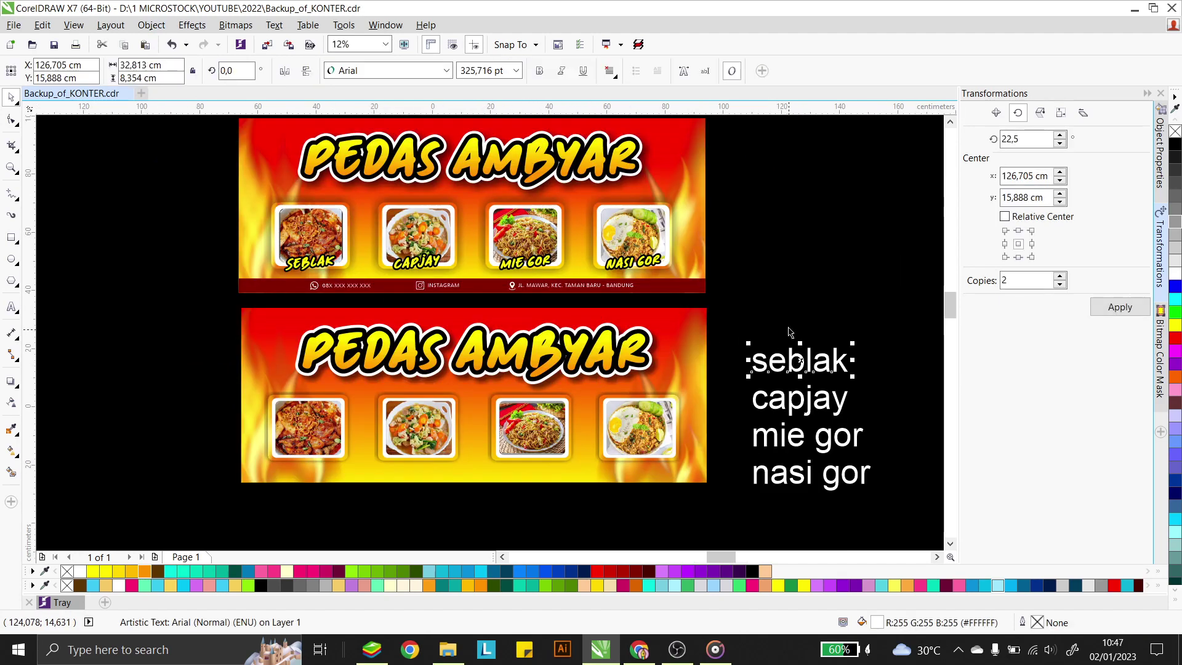
pyautogui.moveTo(735, 320); pyautogui.dragTo(902, 525)
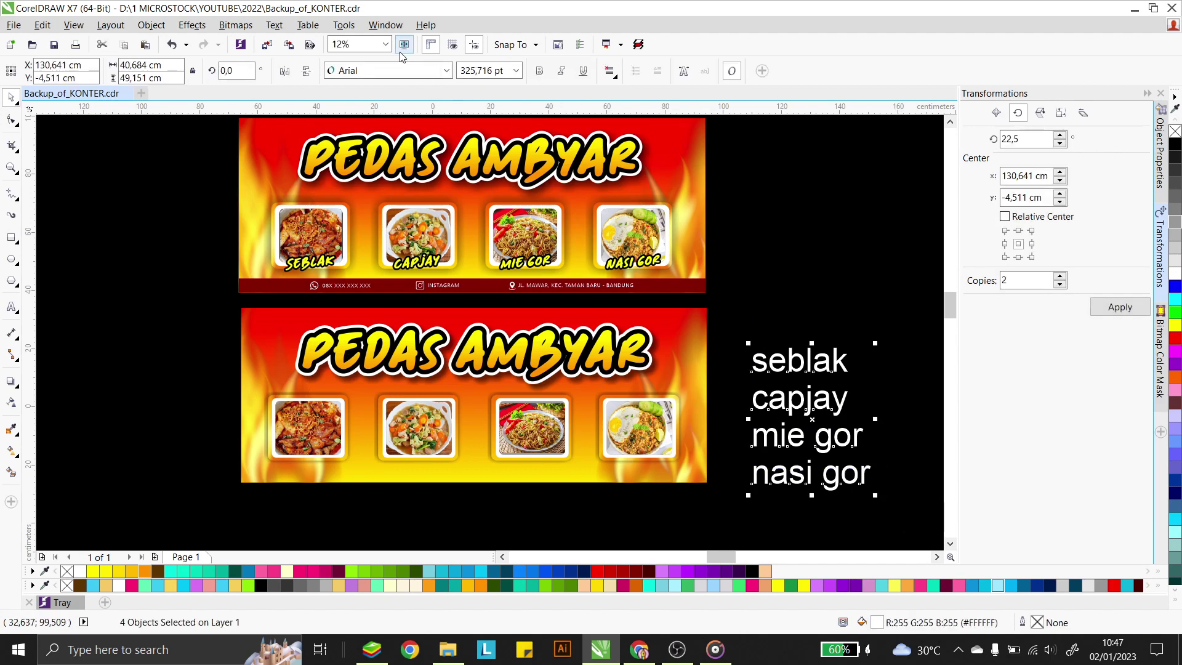
pyautogui.click(388, 70)
pyautogui.moveTo(390, 90)
pyautogui.press('Escape')
pyautogui.press('Escape')
pyautogui.click(388, 70)
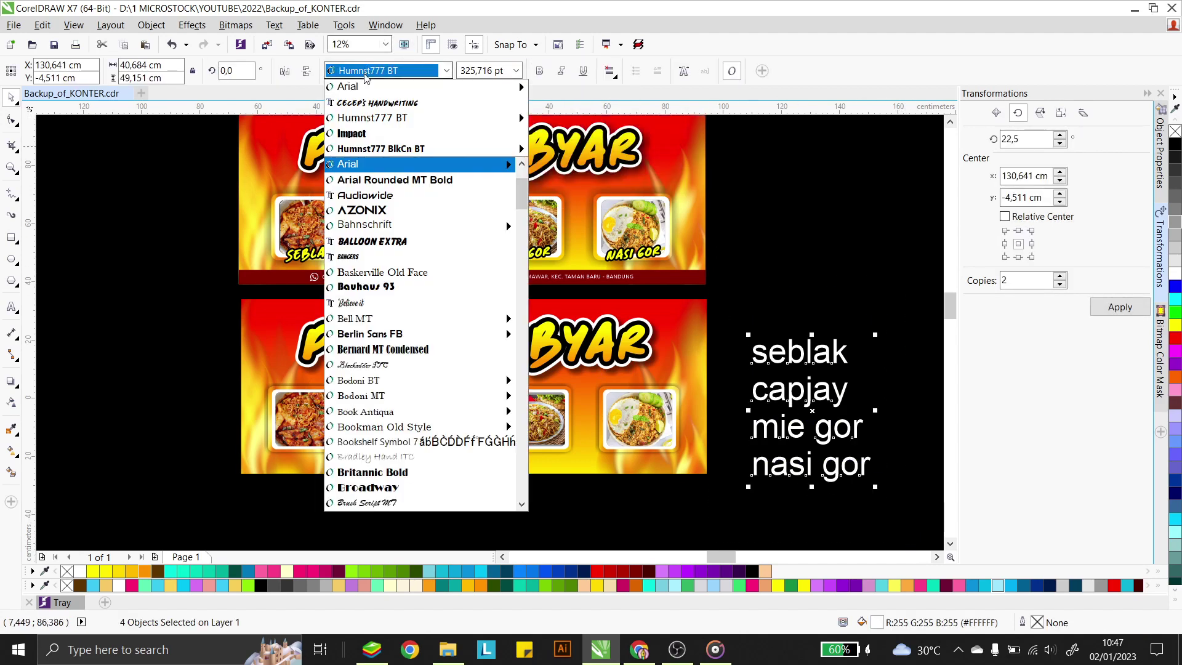
pyautogui.press('Return')
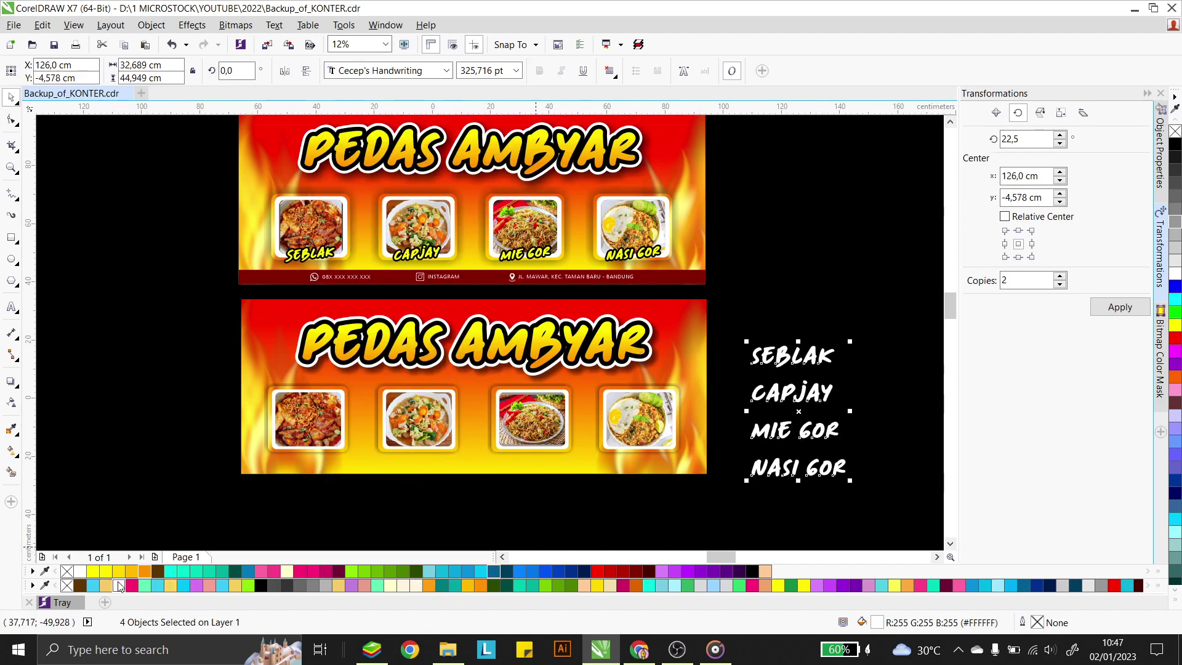
# Fill the four menu names yellow with a black outline and move them under the mie goreng frame
pyautogui.click(98, 571)
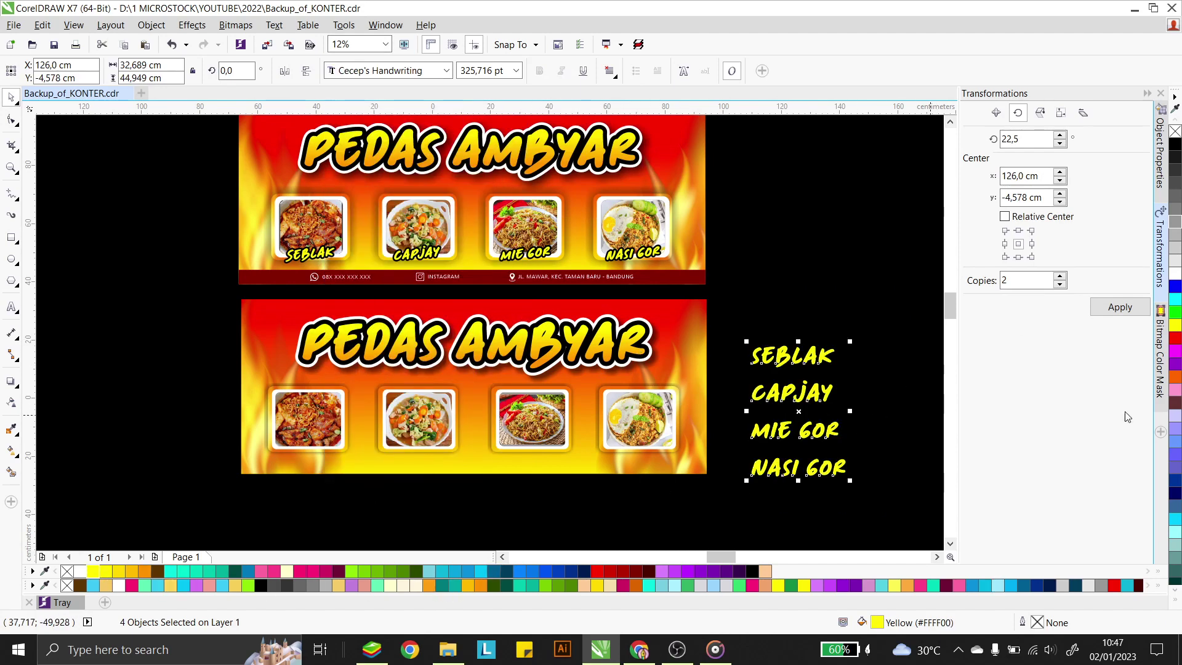
pyautogui.rightClick(1174, 150)
pyautogui.moveTo(806, 387); pyautogui.dragTo(556, 502)
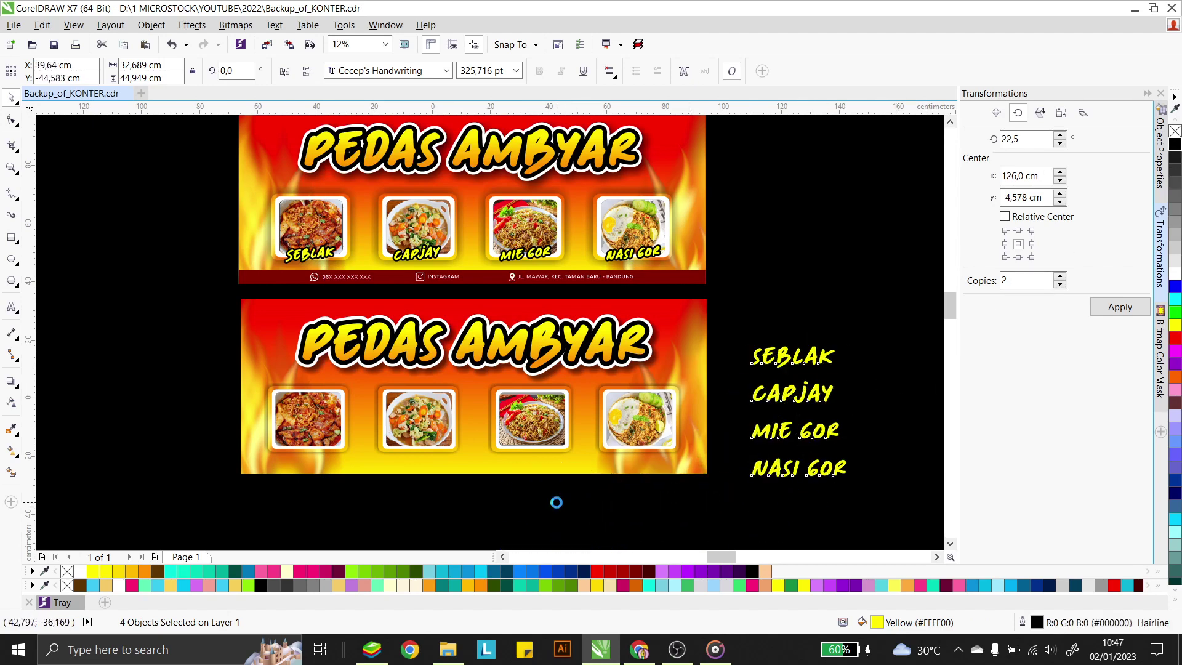
# Set the menu names' outline to 1.0 cm wide, behind the fill, with rounded corners
pyautogui.doubleClick(1130, 628)
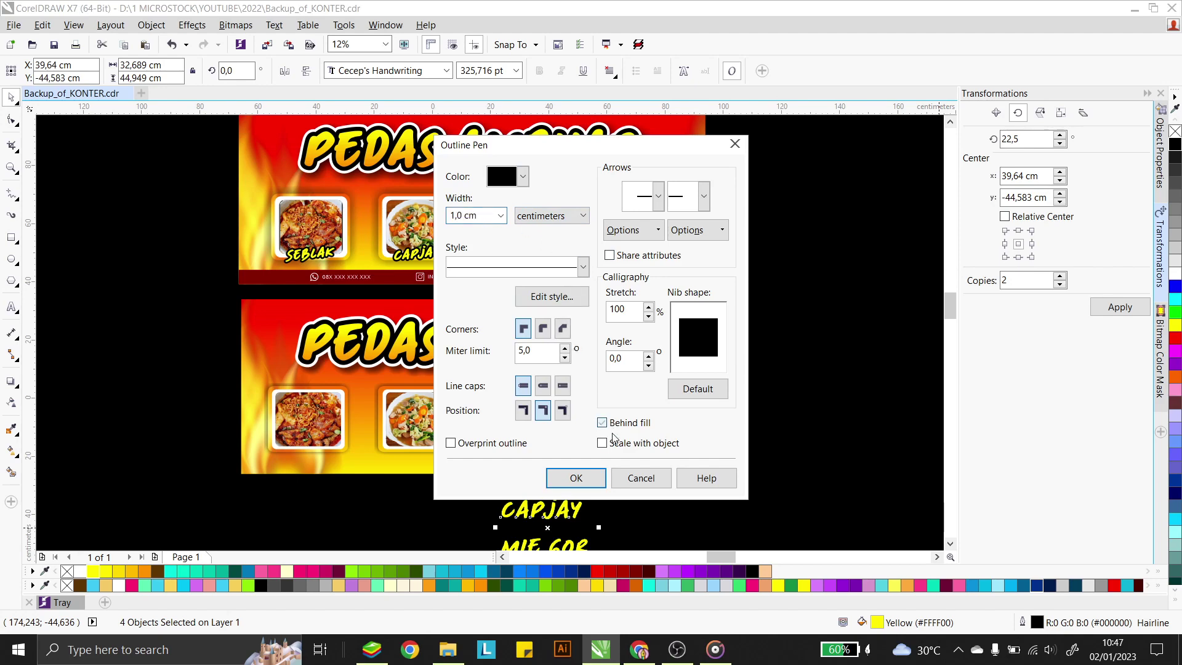
pyautogui.click(543, 331)
pyautogui.press('Return')
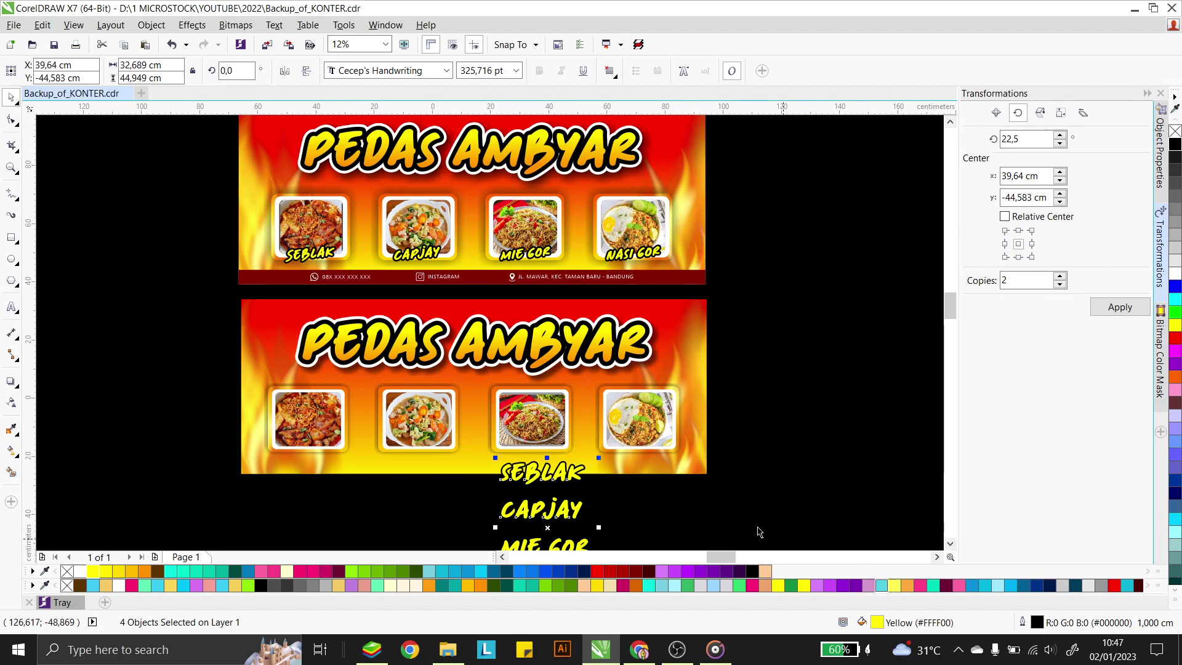
# Shrink the four menu names to about 22.8 cm wide and place SEBLAK over the first photo's lower edge
pyautogui.moveTo(599, 460); pyautogui.dragTo(313, 445)
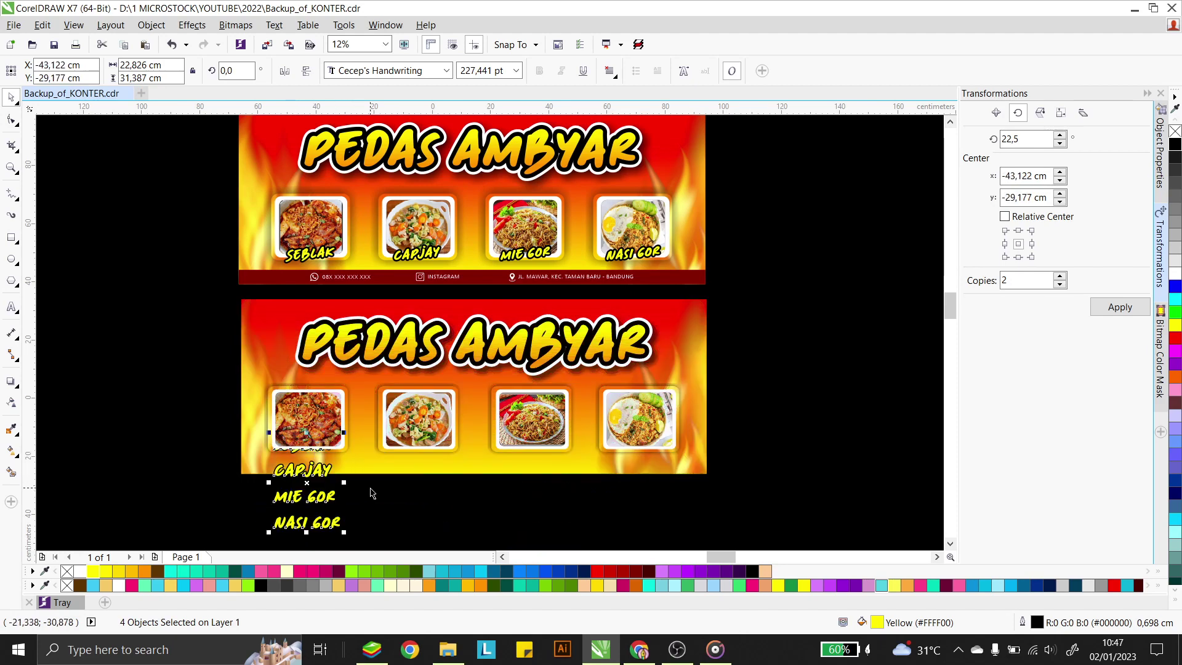
pyautogui.scroll(2, 300, 494)
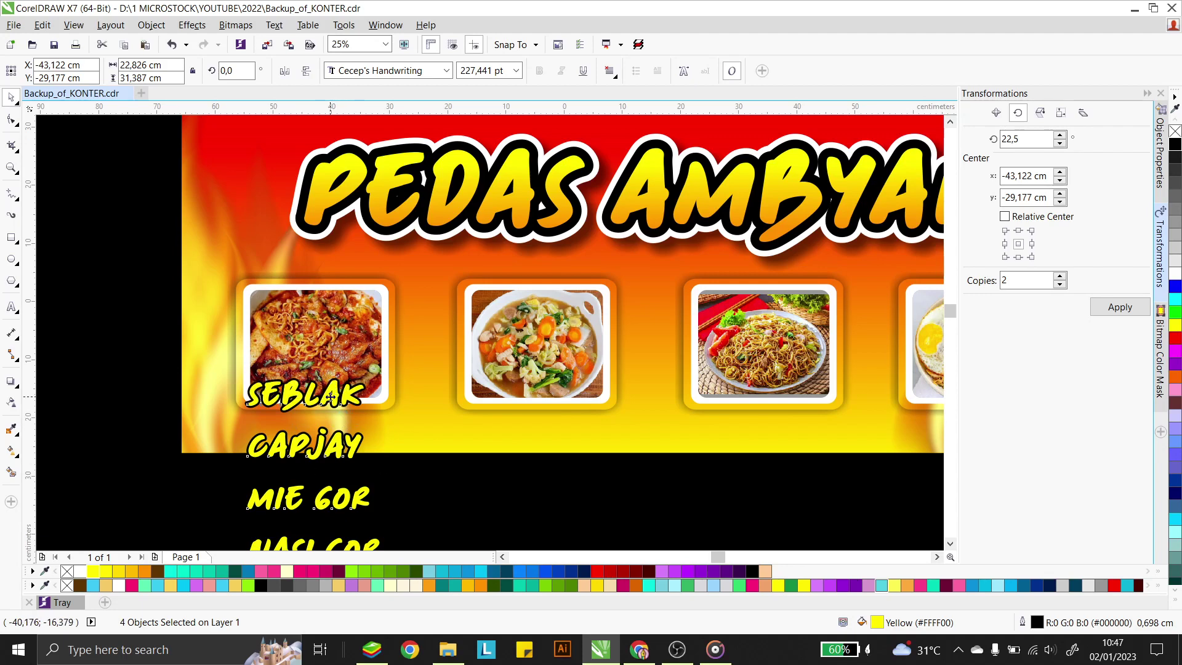
# Move the four menu names slightly and rotate them about 3.7 degrees so they slant upward
pyautogui.moveTo(331, 397); pyautogui.dragTo(342, 402)
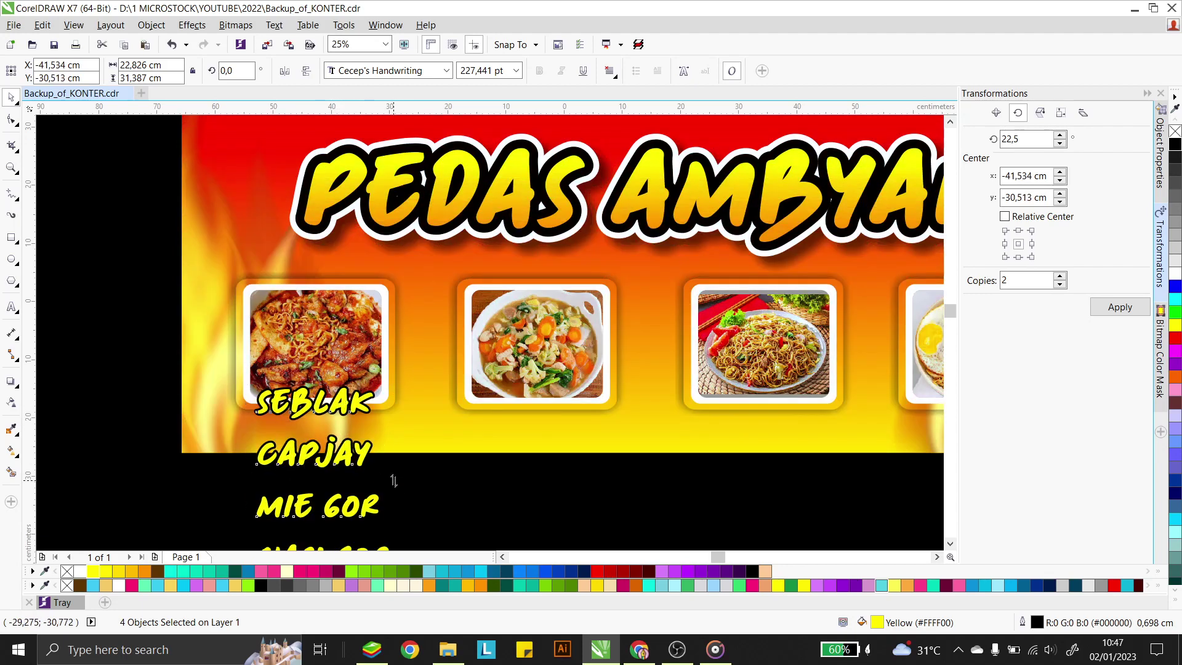
pyautogui.moveTo(393, 481); pyautogui.dragTo(362, 400)
pyautogui.press('F12')
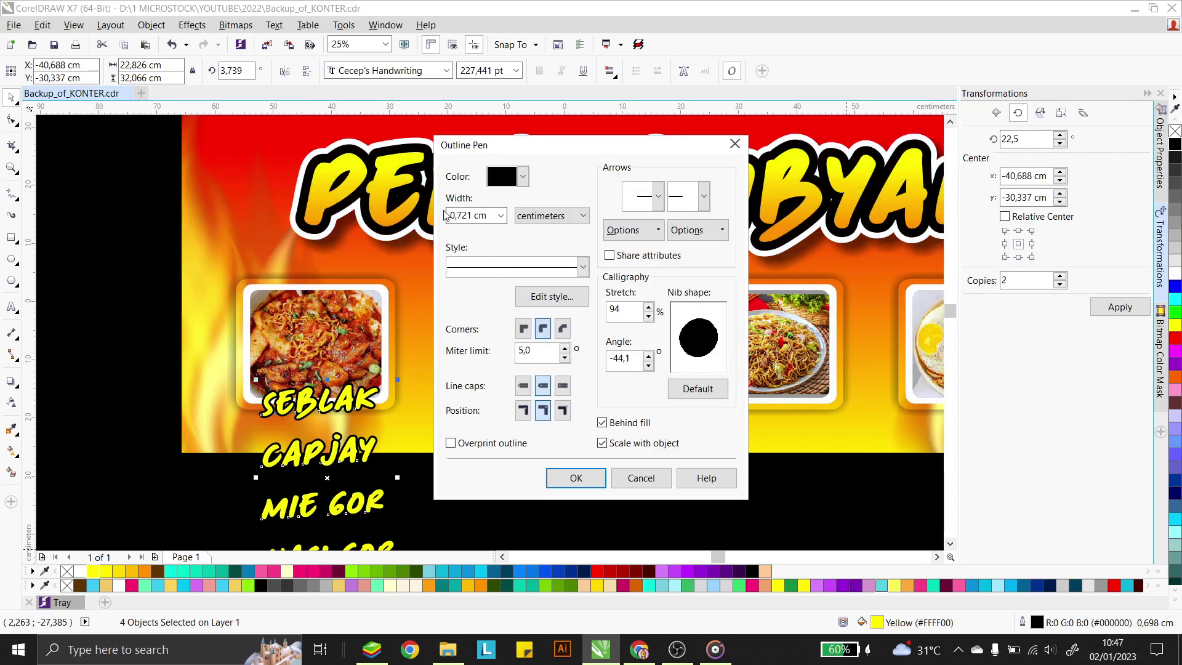
pyautogui.click(592, 481)
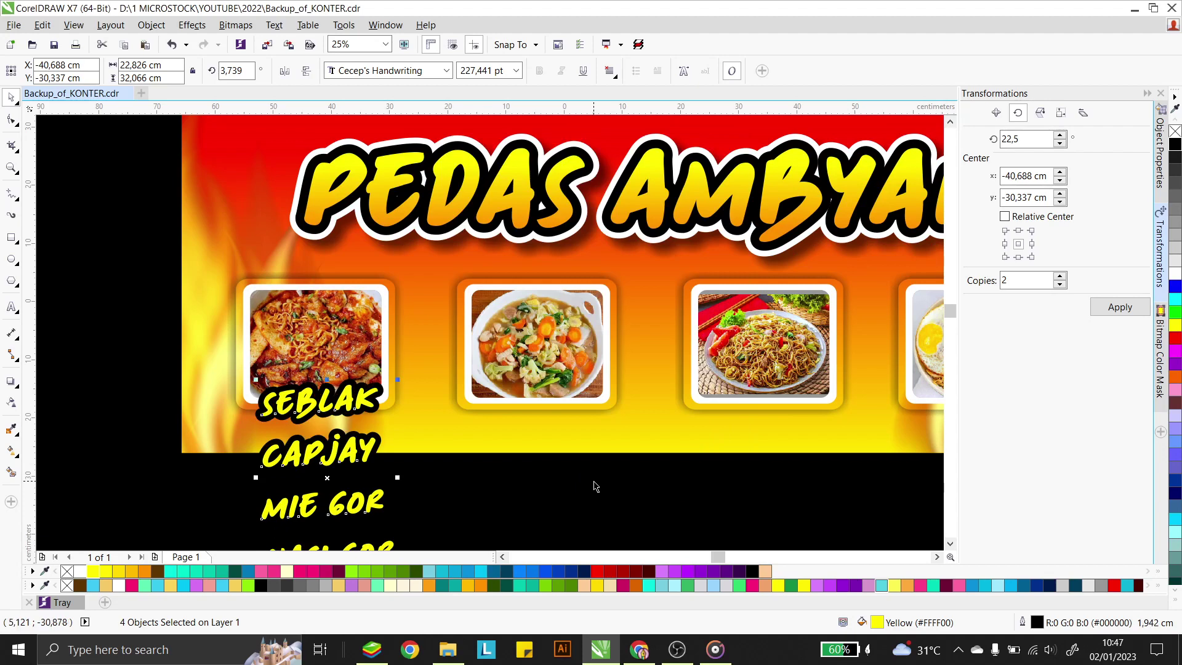
pyautogui.hotkey('ctrl', 'z')
# Thicken the black outline of the four menu names to about 1.3 cm
pyautogui.press('F12')
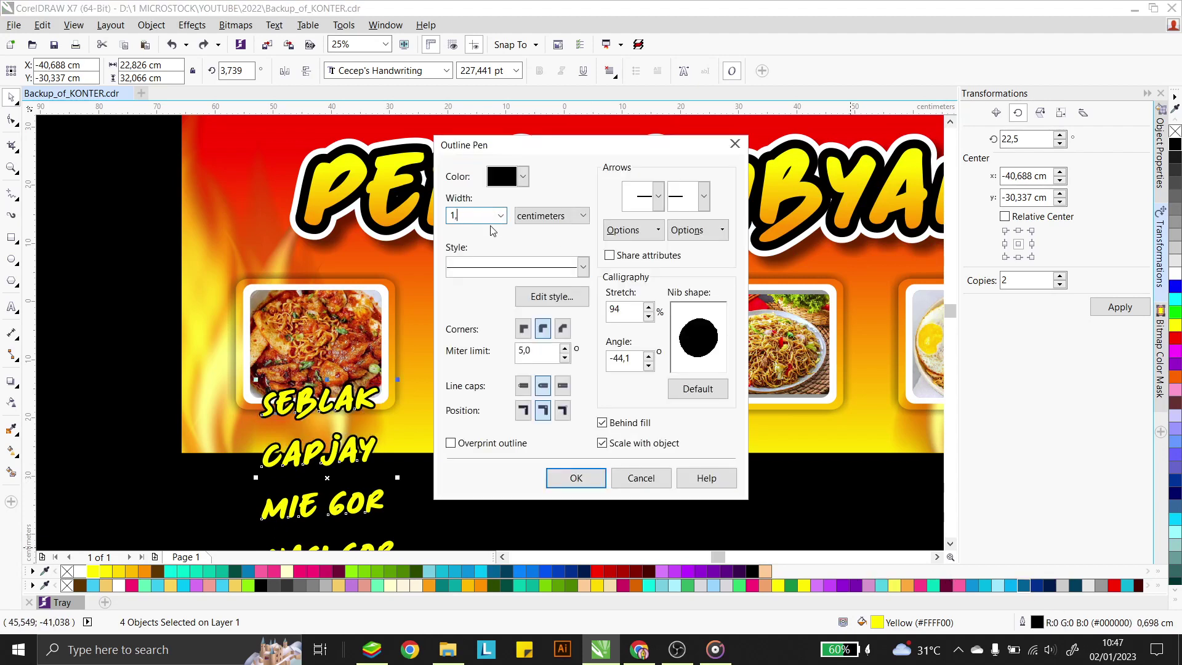
pyautogui.click(589, 476)
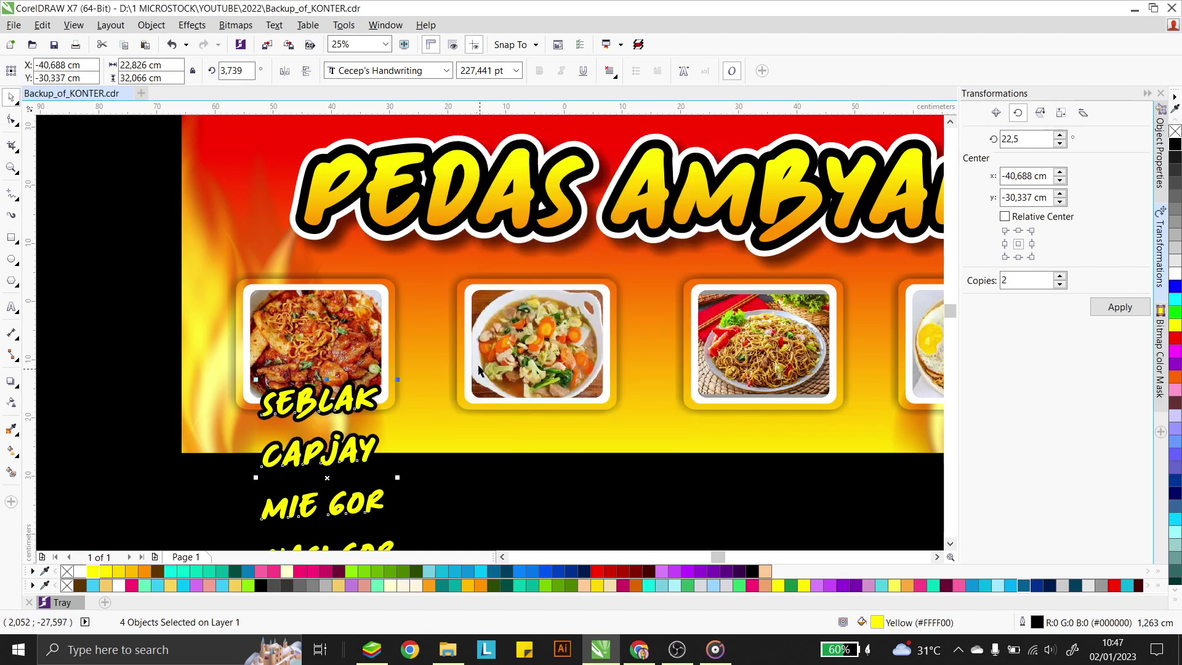
# Place CAPJAY, MIE GOR and NASI GOR over the lower edges of their photos and align all four names in one row
pyautogui.scroll(-2, 479, 369)
pyautogui.moveTo(369, 416); pyautogui.dragTo(509, 377)
pyautogui.moveTo(416, 425); pyautogui.dragTo(637, 375)
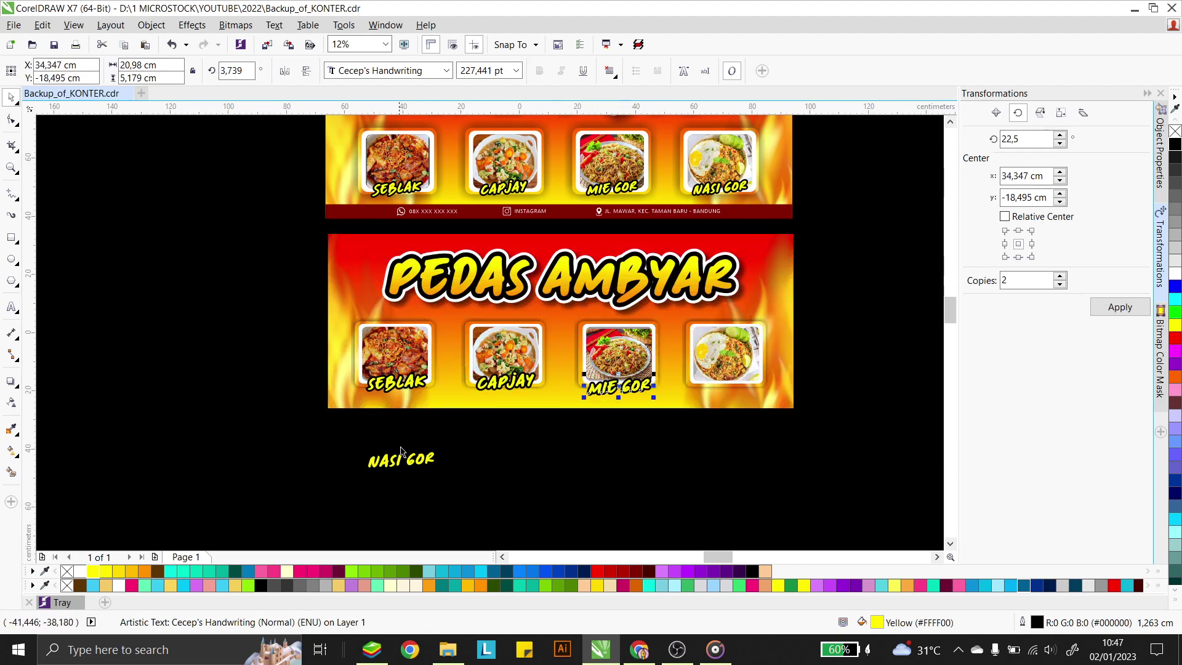
pyautogui.moveTo(401, 451); pyautogui.dragTo(723, 376)
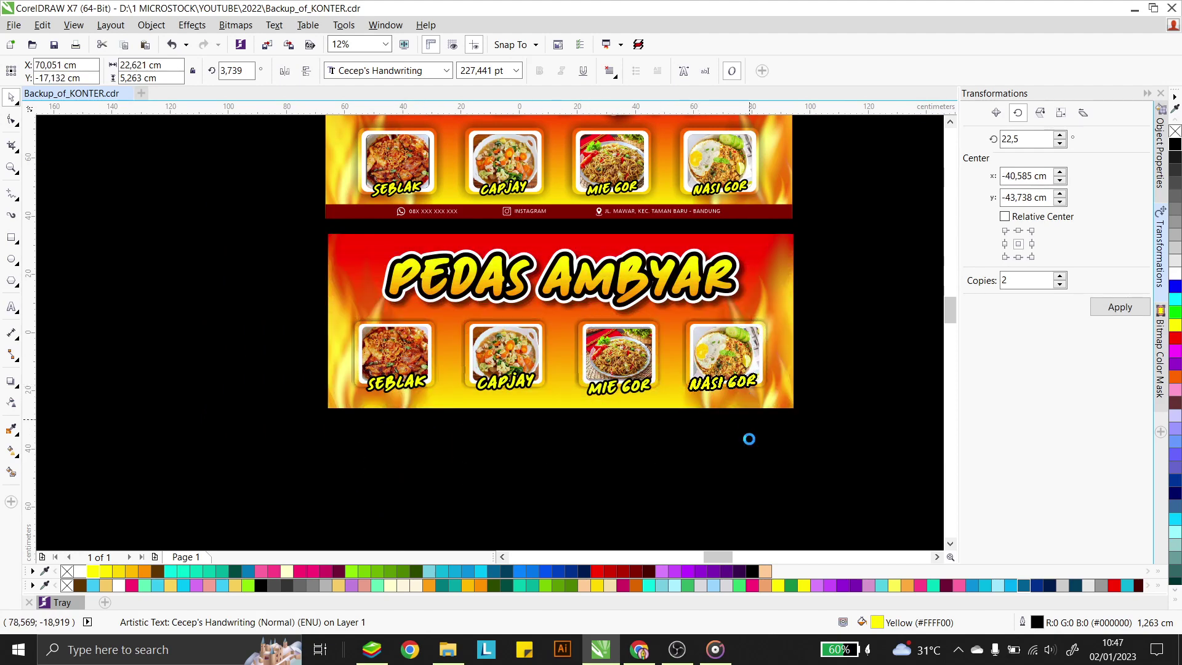
pyautogui.moveTo(775, 437); pyautogui.dragTo(340, 377)
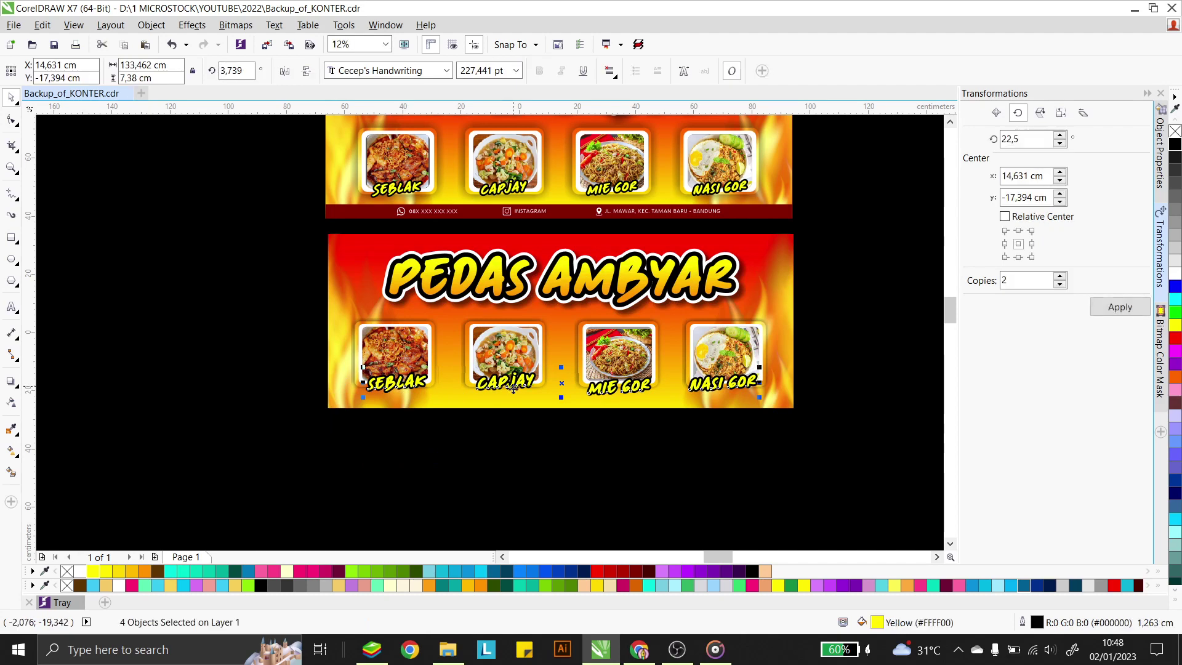
pyautogui.click(713, 459)
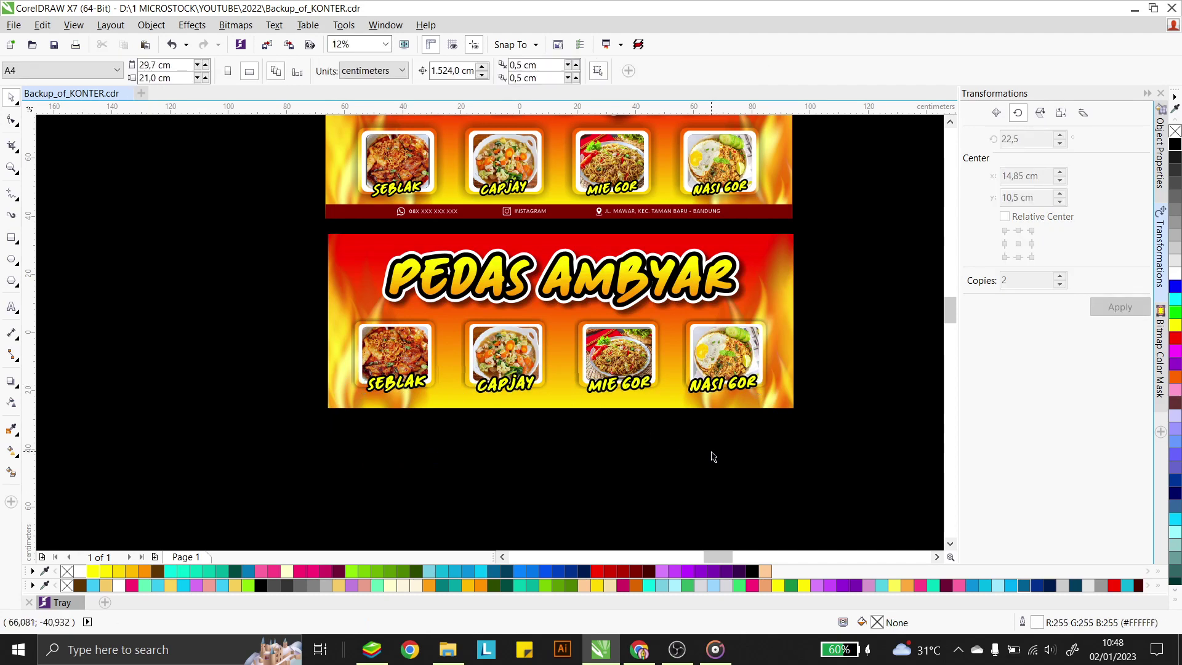
# Draw a rectangle 160 cm wide and about 5.2 cm high along the banner's lower edge and fill it dark red (#850000)
pyautogui.click(360, 210)
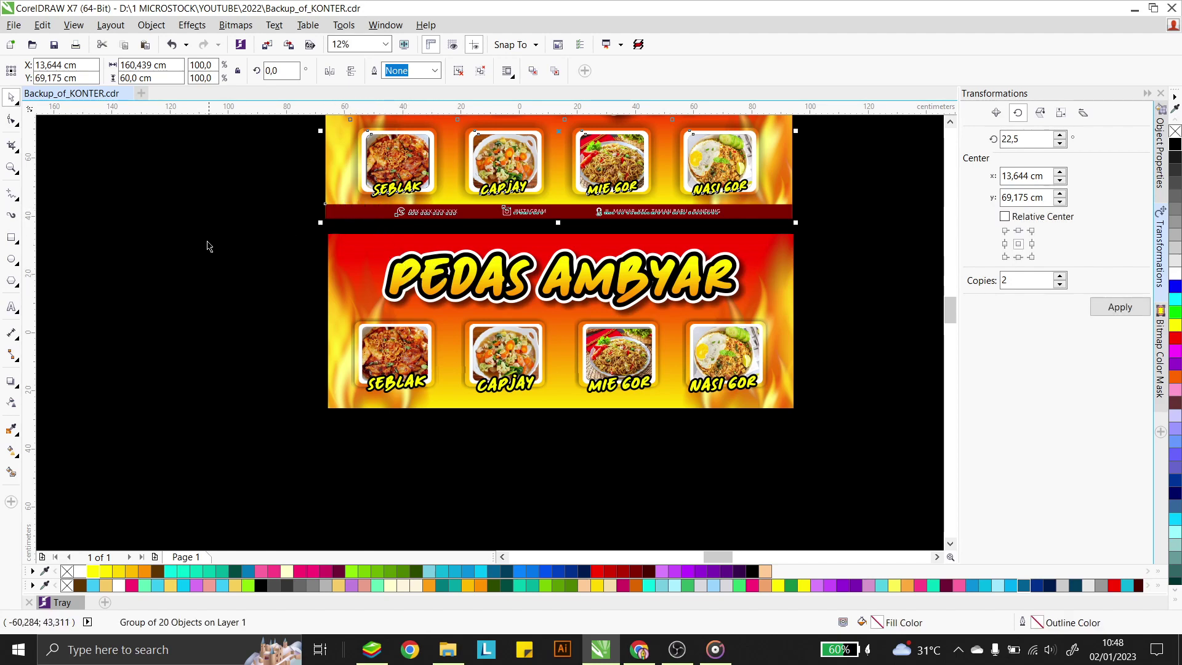
pyautogui.click(11, 237)
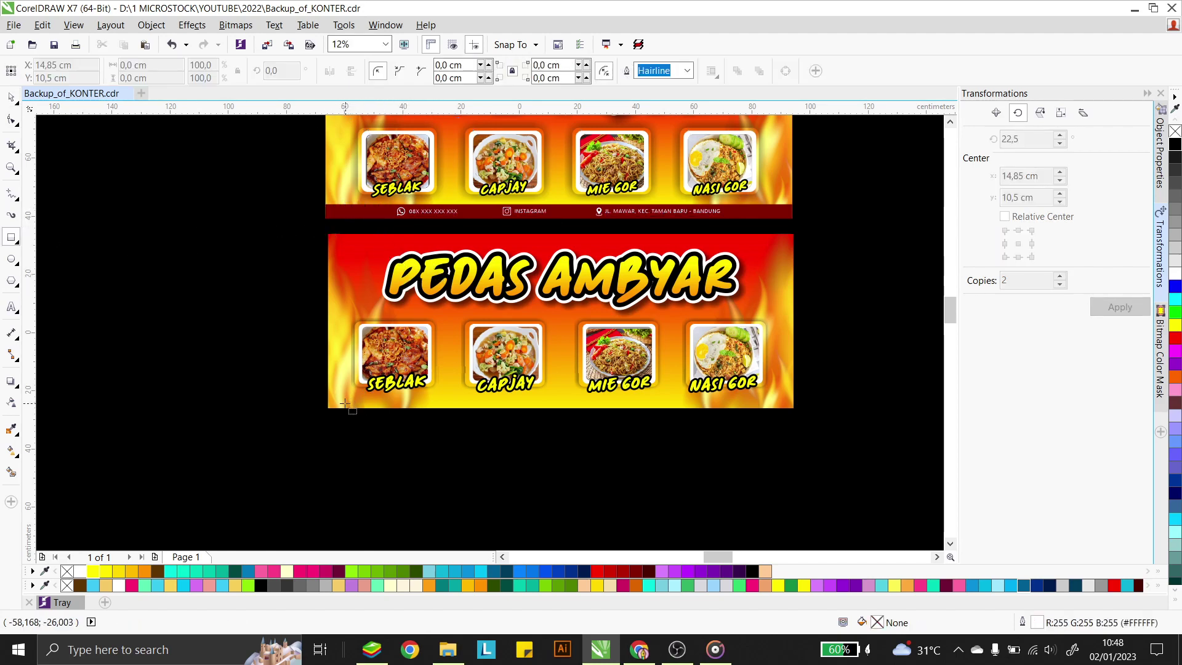
pyautogui.moveTo(328, 393); pyautogui.dragTo(792, 408)
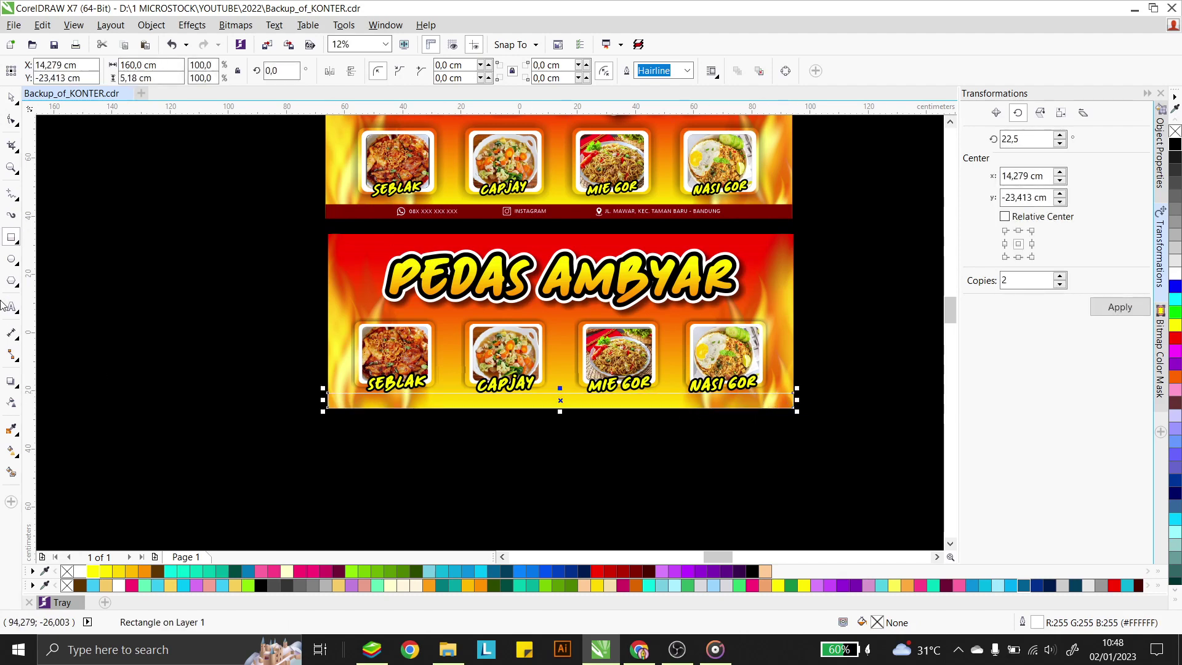
pyautogui.click(635, 573)
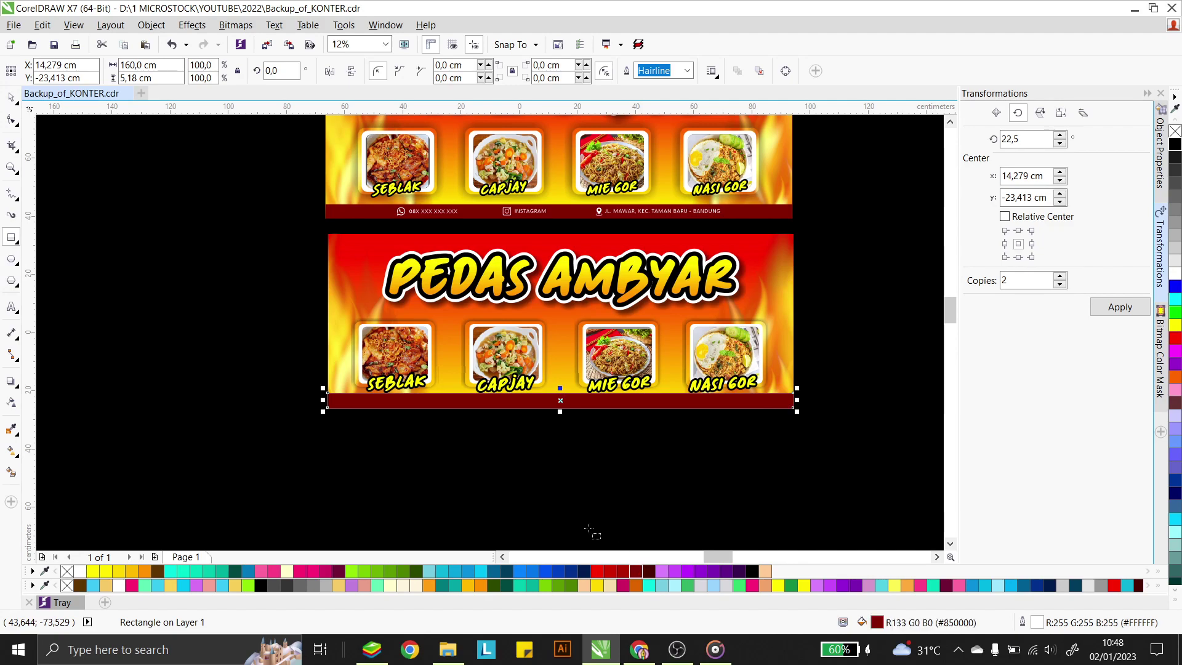
pyautogui.press('space')
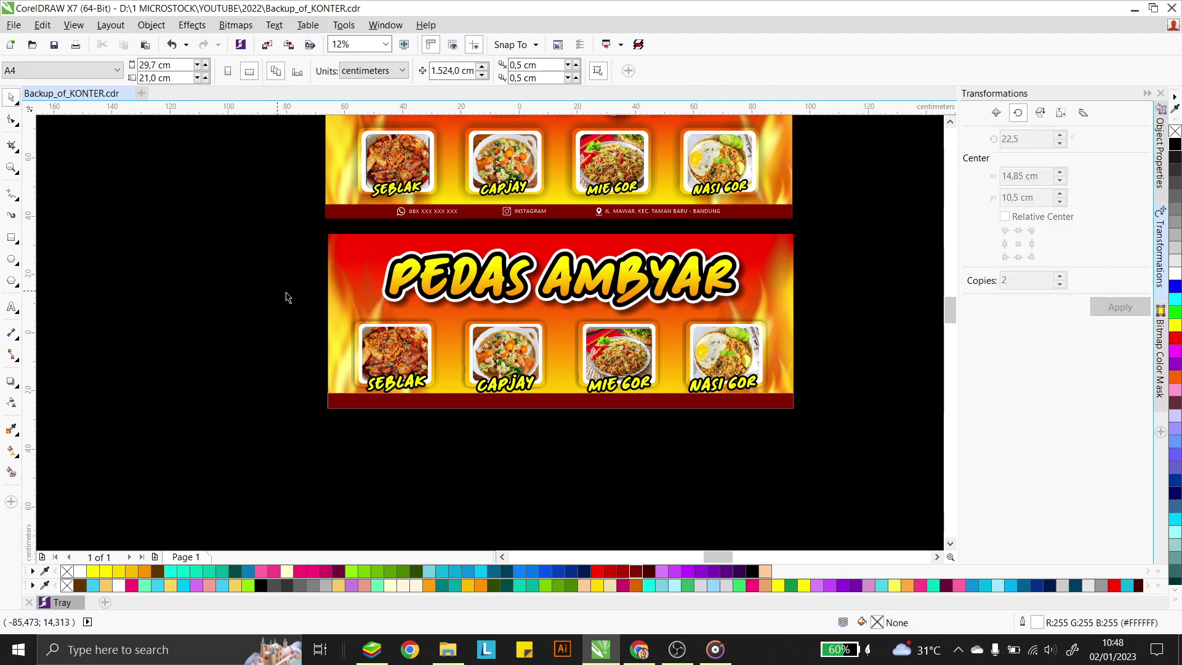
pyautogui.moveTo(282, 292); pyautogui.dragTo(820, 422)
pyautogui.scroll(2, 714, 344)
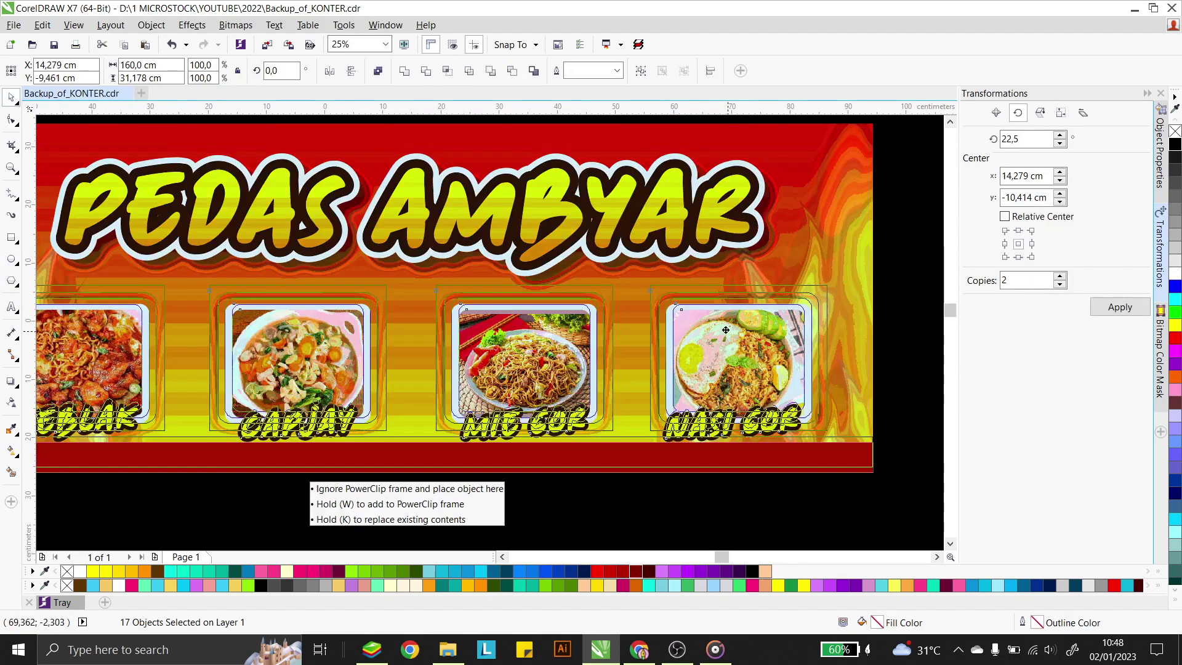
pyautogui.click(899, 365)
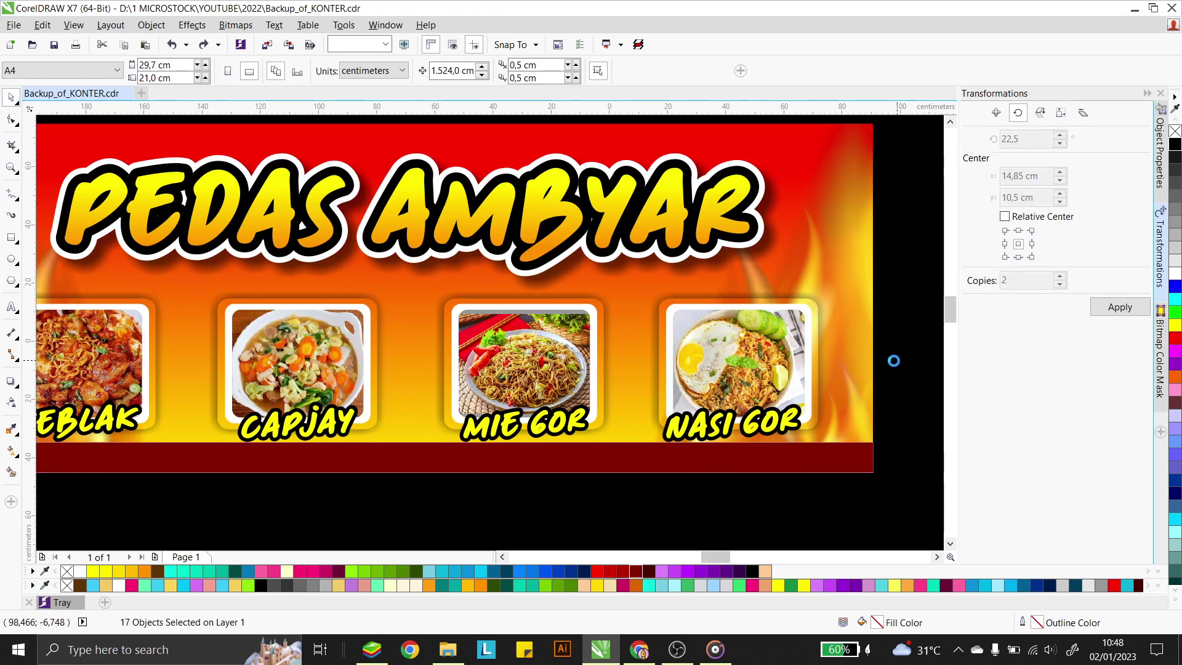
# Group the four framed photos with their names, shrink the group slightly and move it up, clear of the dark red bar
pyautogui.scroll(-2, 893, 360)
pyautogui.moveTo(915, 410); pyautogui.dragTo(382, 312)
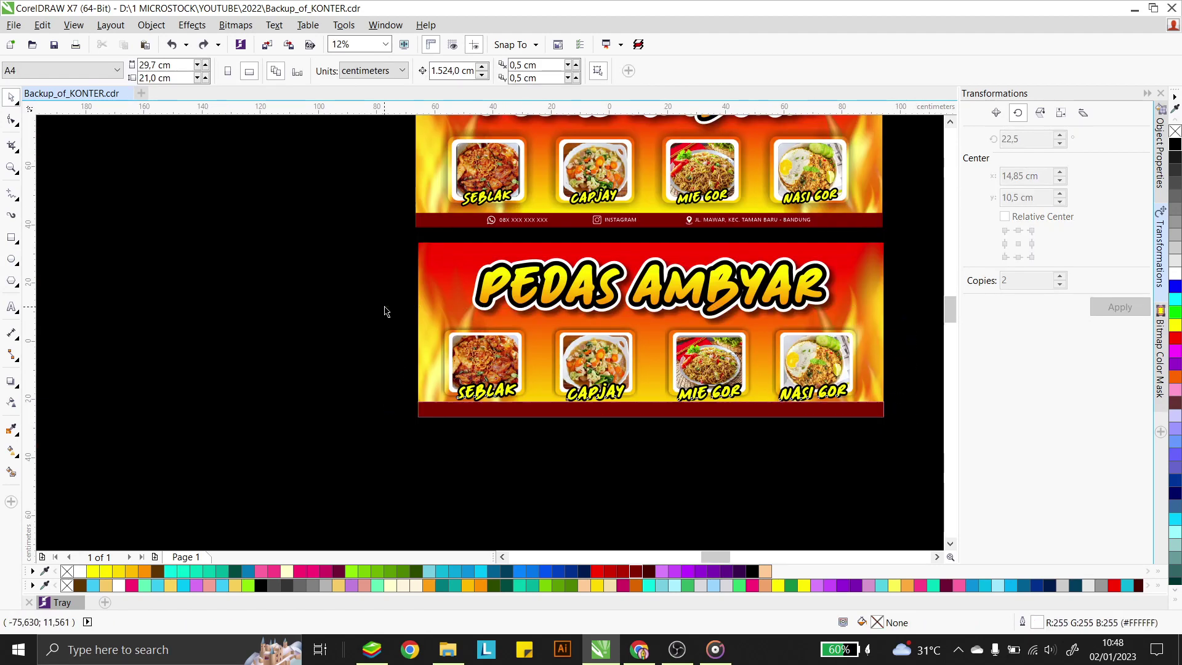
pyautogui.scroll(2, 865, 318)
pyautogui.hotkey('ctrl', 'g')
pyautogui.moveTo(865, 318); pyautogui.dragTo(849, 318)
pyautogui.moveTo(776, 352); pyautogui.dragTo(786, 343)
pyautogui.moveTo(856, 309); pyautogui.dragTo(850, 310)
# Shrink the complete PEDAS AMBYAR title with its outlines and shadow slightly and move it a little higher
pyautogui.click(638, 243)
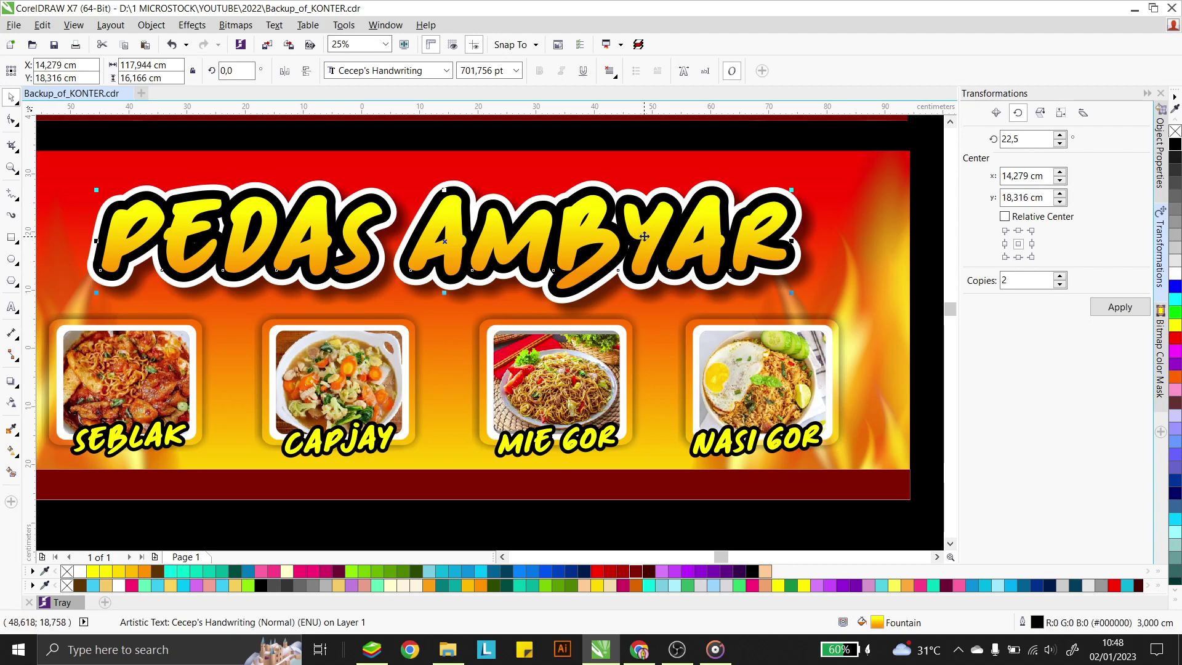
pyautogui.scroll(-2, 654, 269)
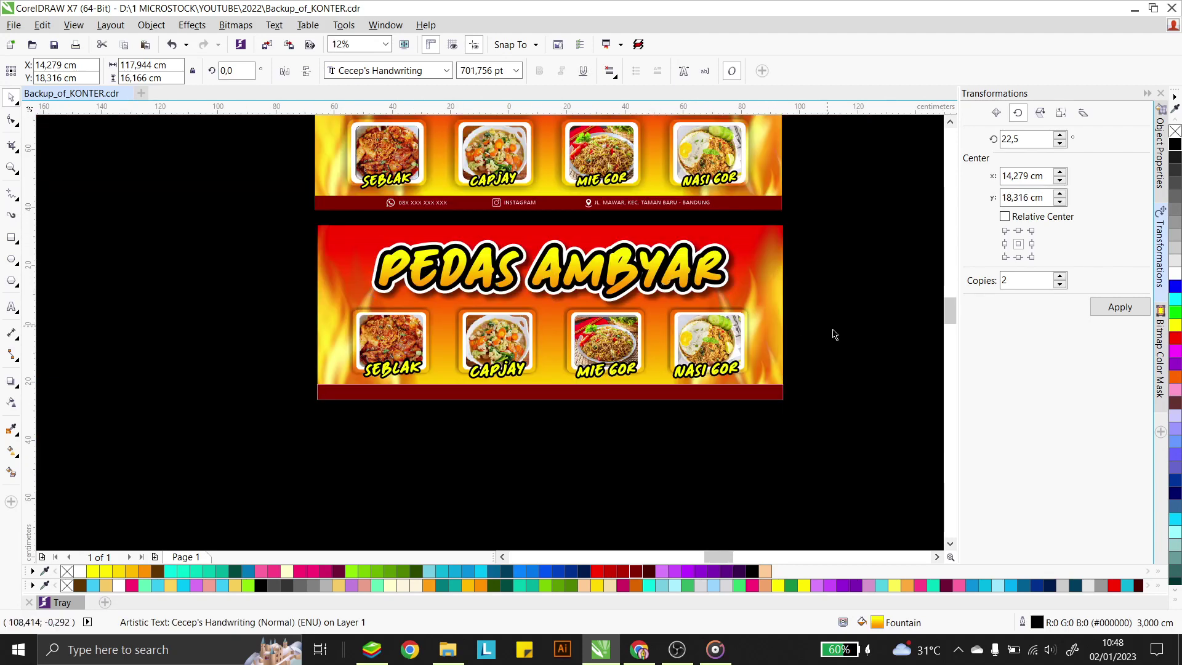
pyautogui.moveTo(833, 335); pyautogui.dragTo(290, 223)
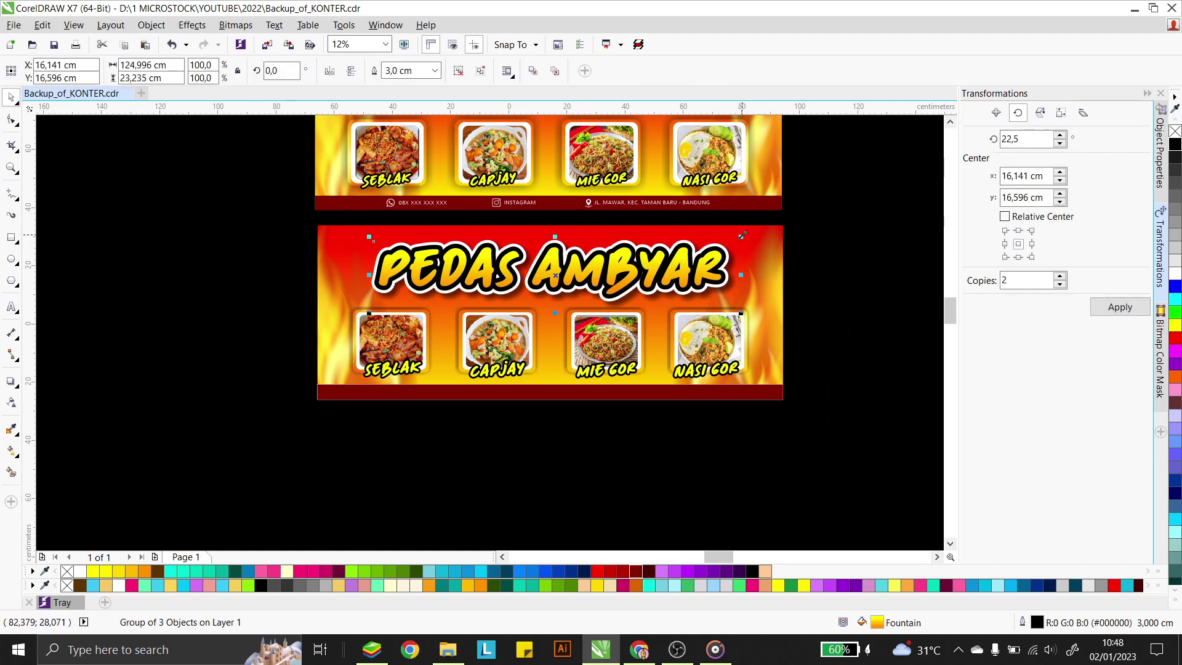
pyautogui.moveTo(727, 233); pyautogui.dragTo(727, 234)
pyautogui.moveTo(657, 266); pyautogui.dragTo(658, 262)
pyautogui.click(794, 299)
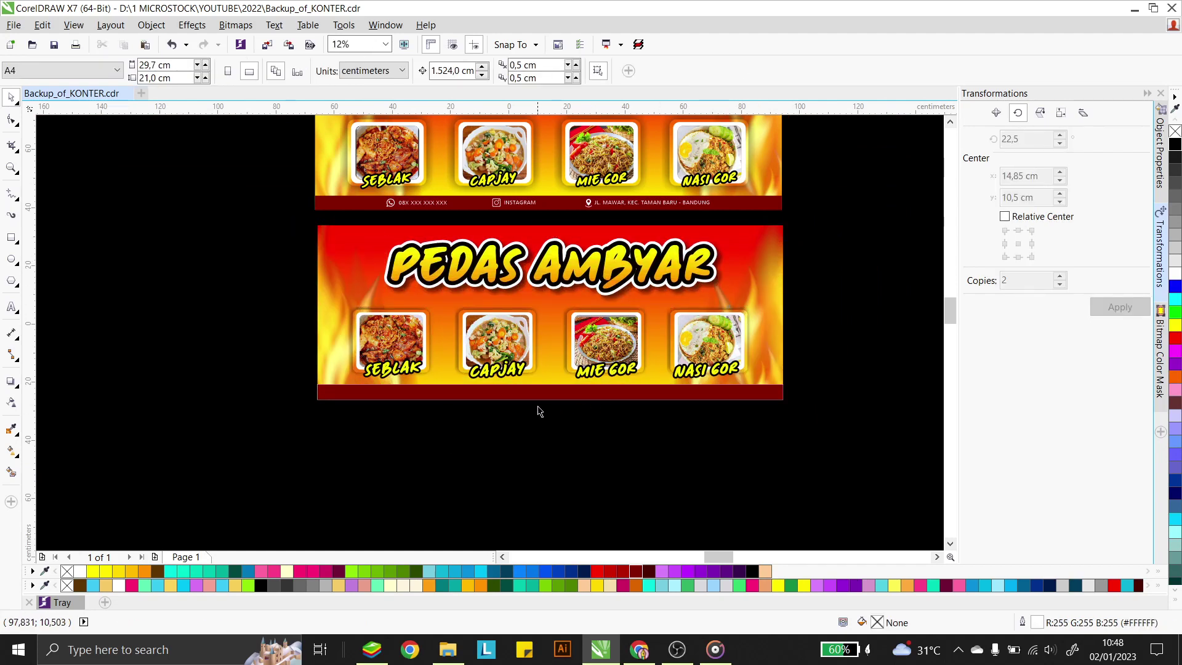
# Copy the white contact line with its three icons from the reference banner onto the new banner's dark red bar
pyautogui.click(515, 203)
pyautogui.scroll(-2, 501, 349)
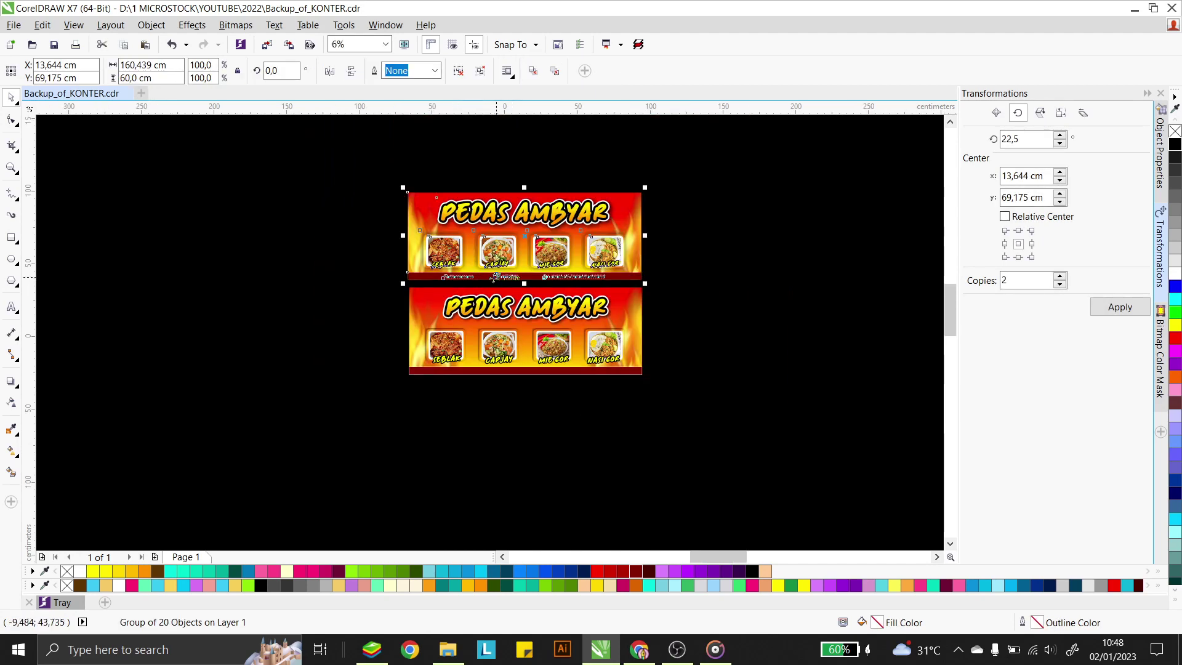
pyautogui.click(548, 425)
pyautogui.click(541, 275)
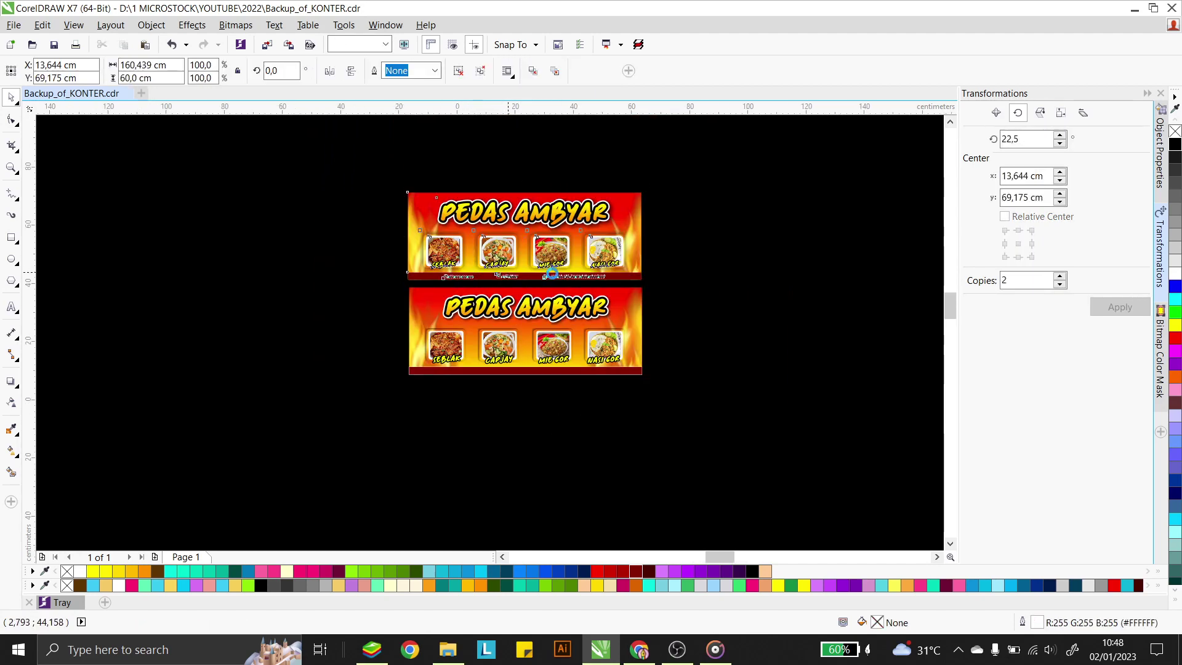
pyautogui.scroll(2, 551, 276)
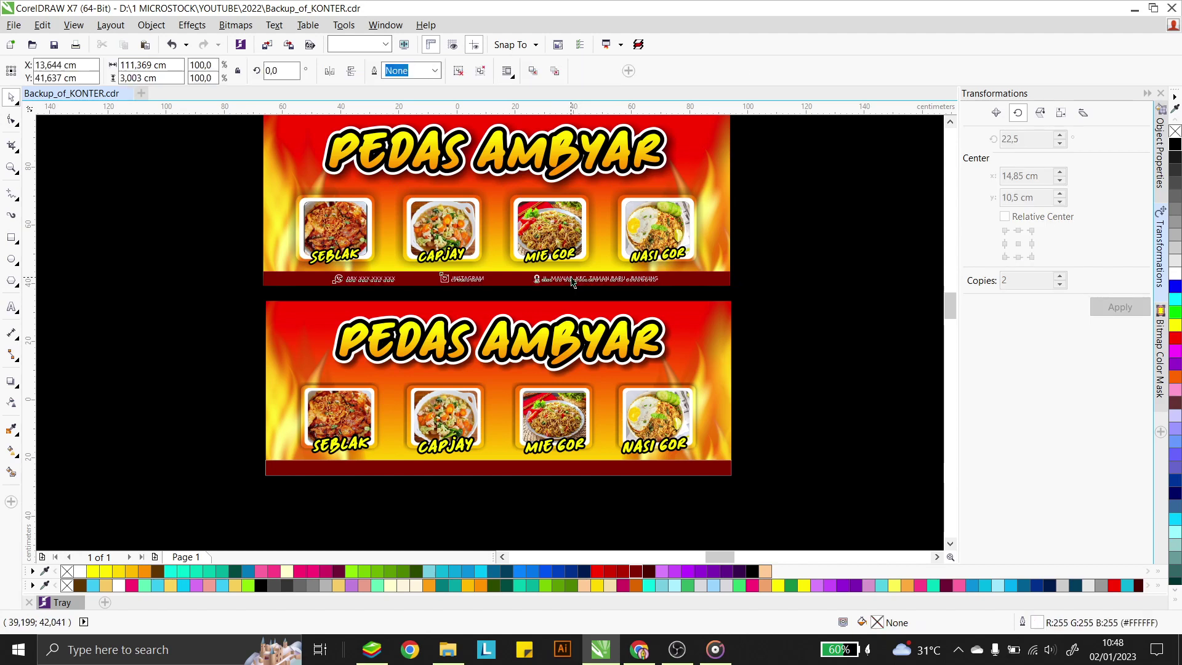
pyautogui.click(458, 278)
pyautogui.scroll(2, 458, 279)
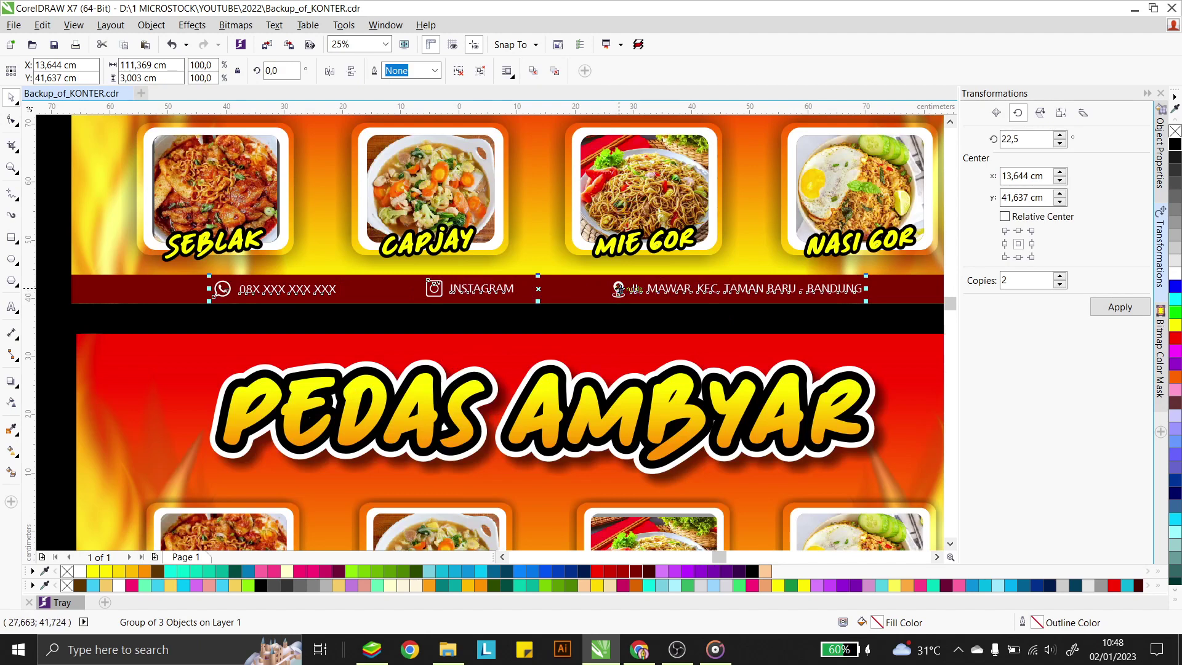
pyautogui.scroll(-2, 620, 303)
pyautogui.moveTo(620, 303); pyautogui.dragTo(595, 480)
pyautogui.click(585, 505)
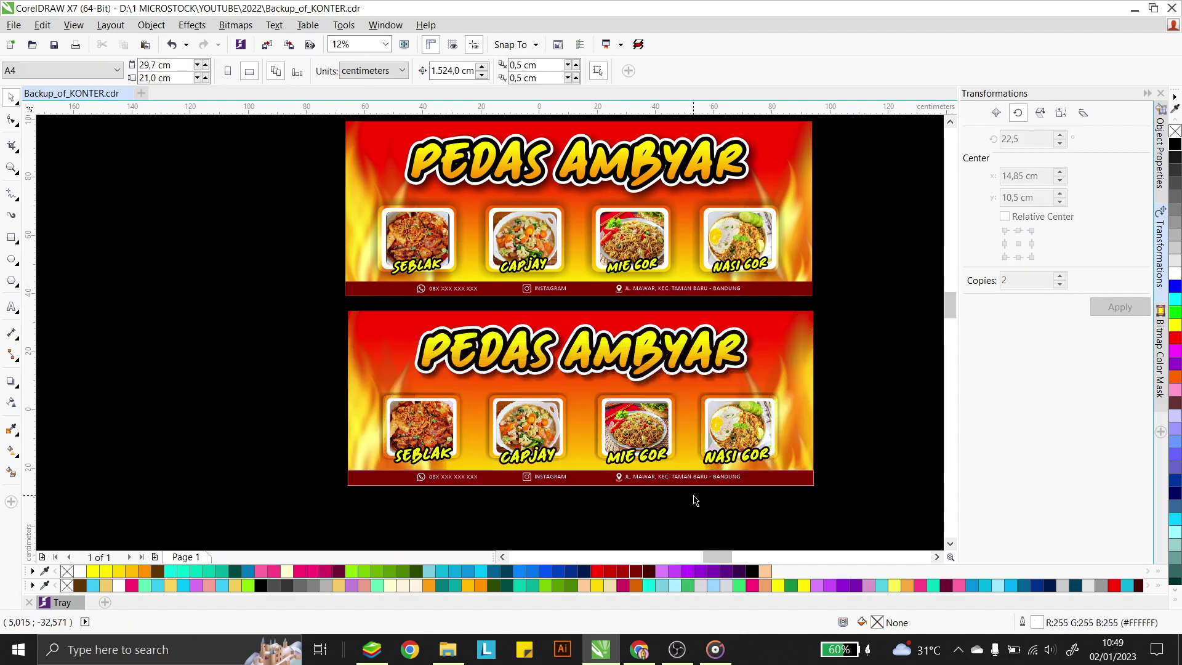
# Nudge the copied contact line down to the vertical middle of the dark red bar
pyautogui.scroll(4, 625, 482)
pyautogui.scroll(2, 640, 474)
pyautogui.click(598, 421)
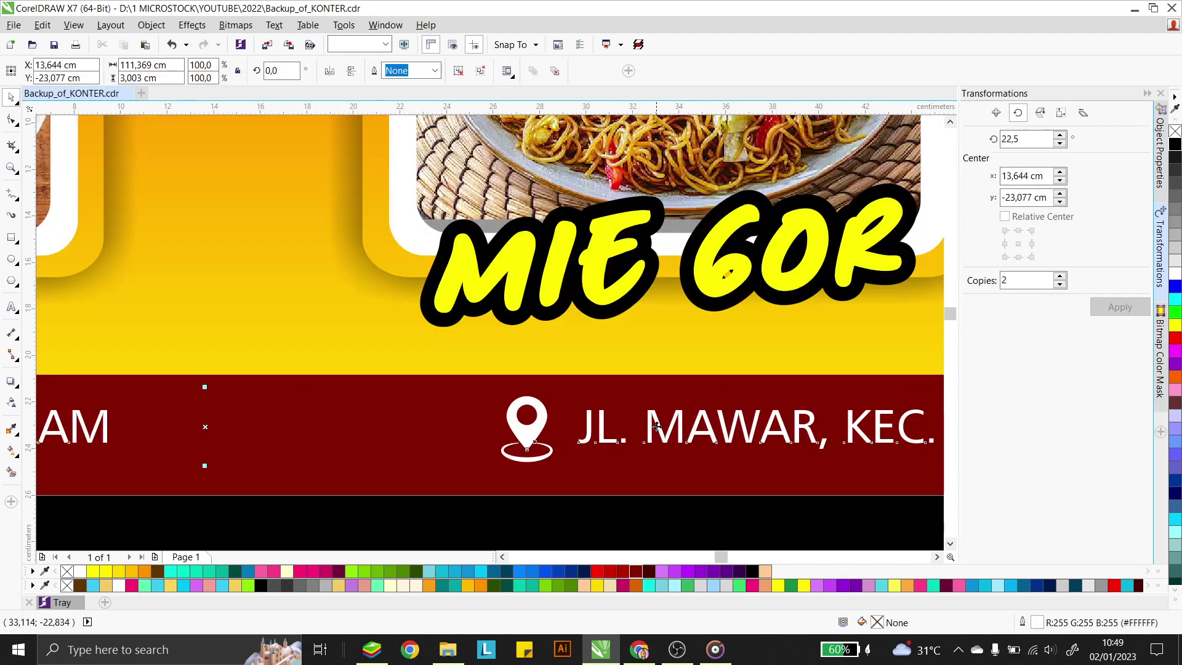
pyautogui.scroll(-6, 598, 421)
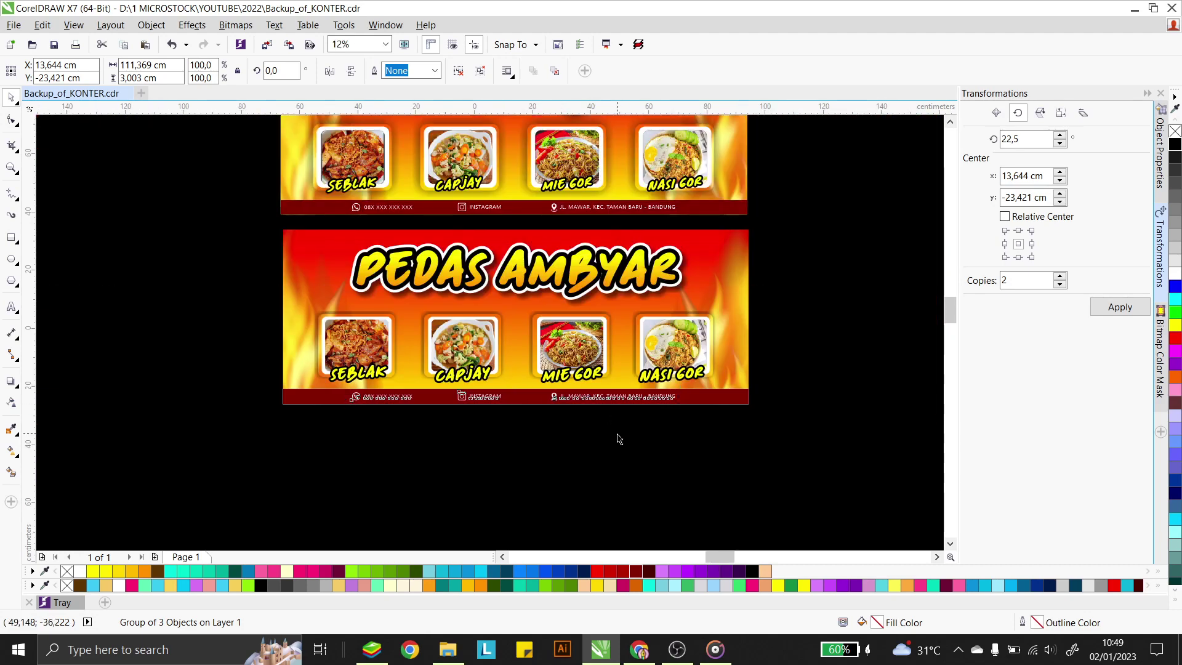
pyautogui.click(618, 436)
# Compare the reference banner and the recreated banner together in a full-screen preview
pyautogui.scroll(-2, 471, 401)
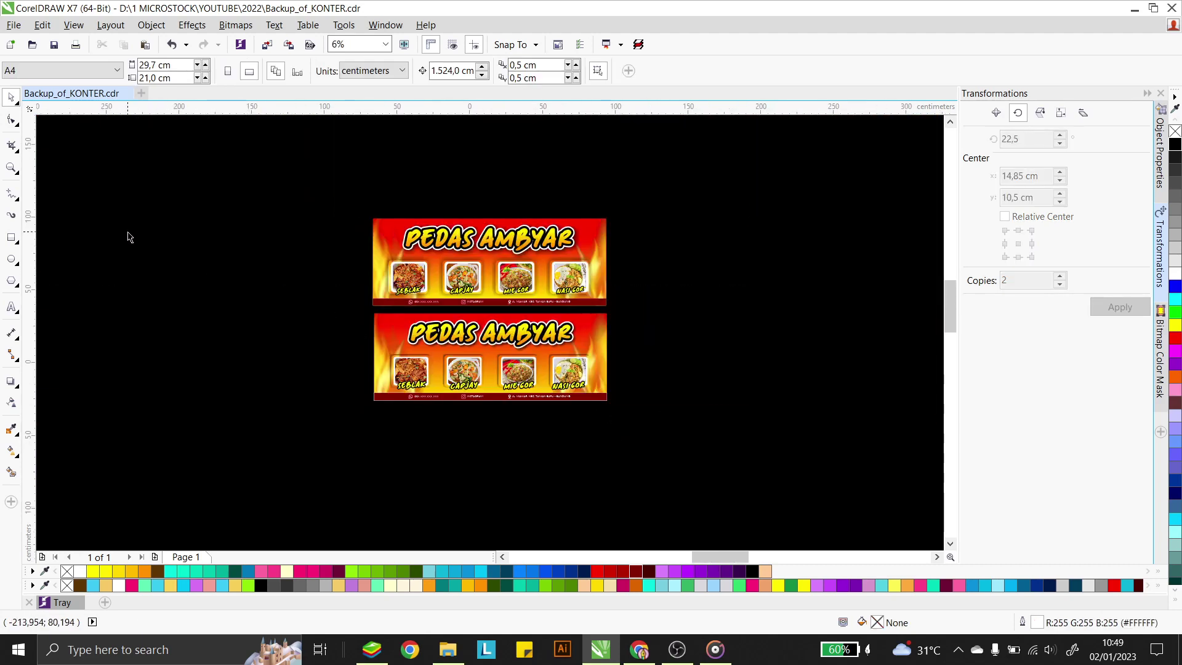
pyautogui.click(11, 172)
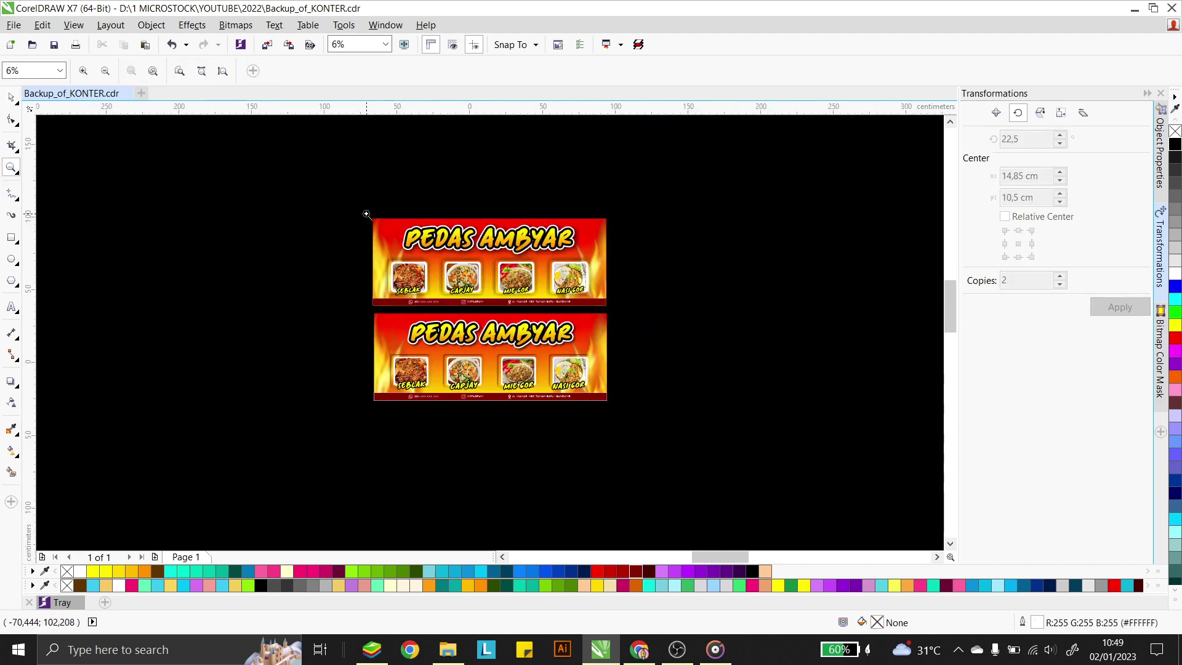
pyautogui.moveTo(366, 214); pyautogui.dragTo(614, 401)
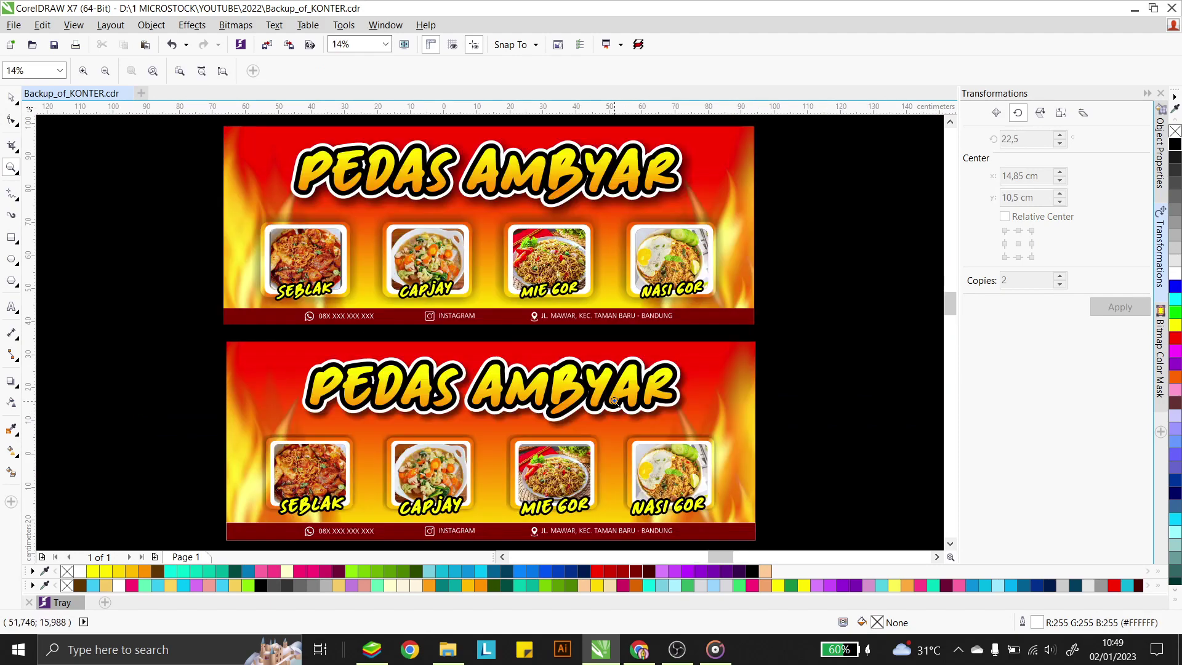
pyautogui.press('F9')
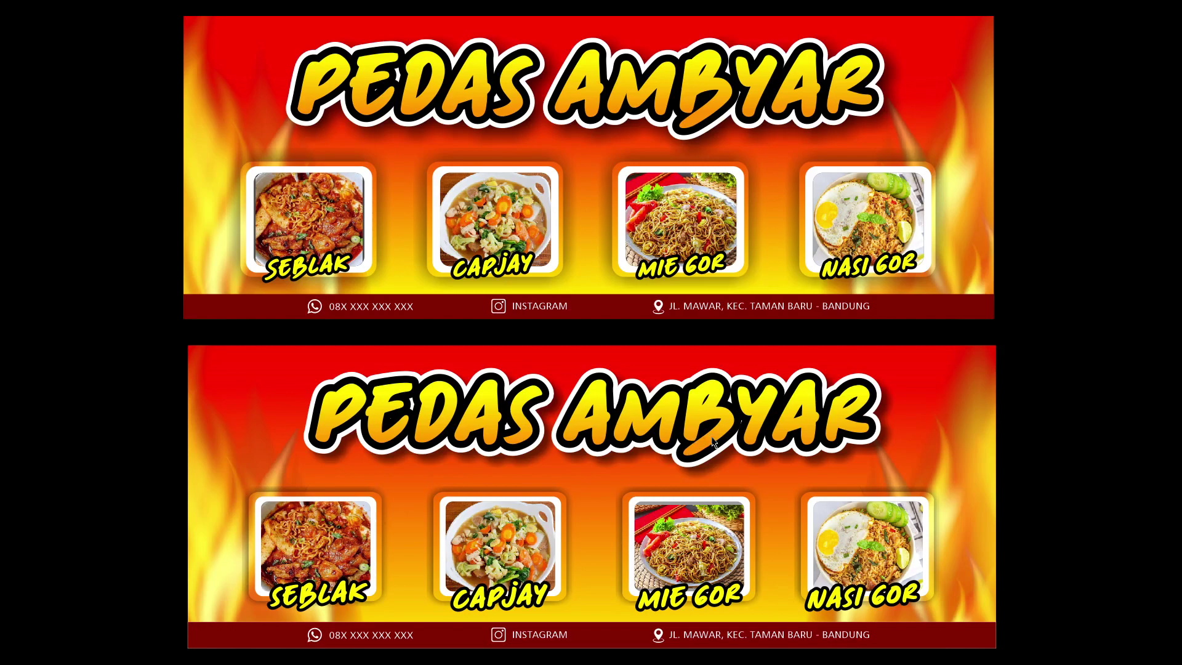
pyautogui.press('Escape')
pyautogui.click(677, 650)
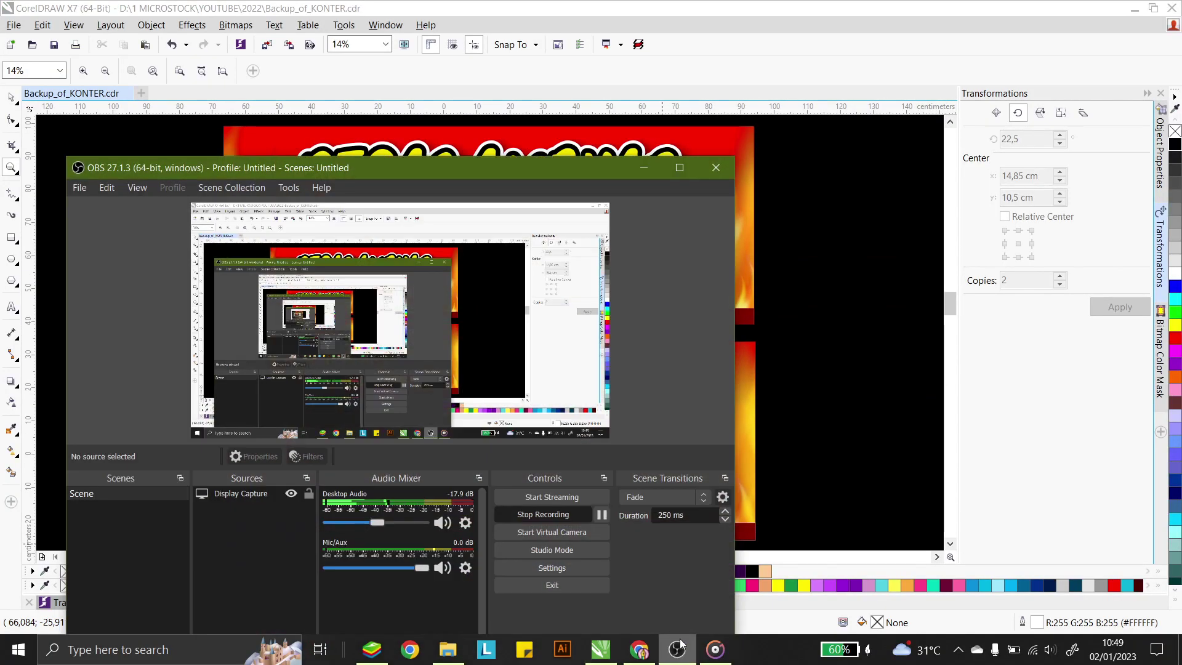